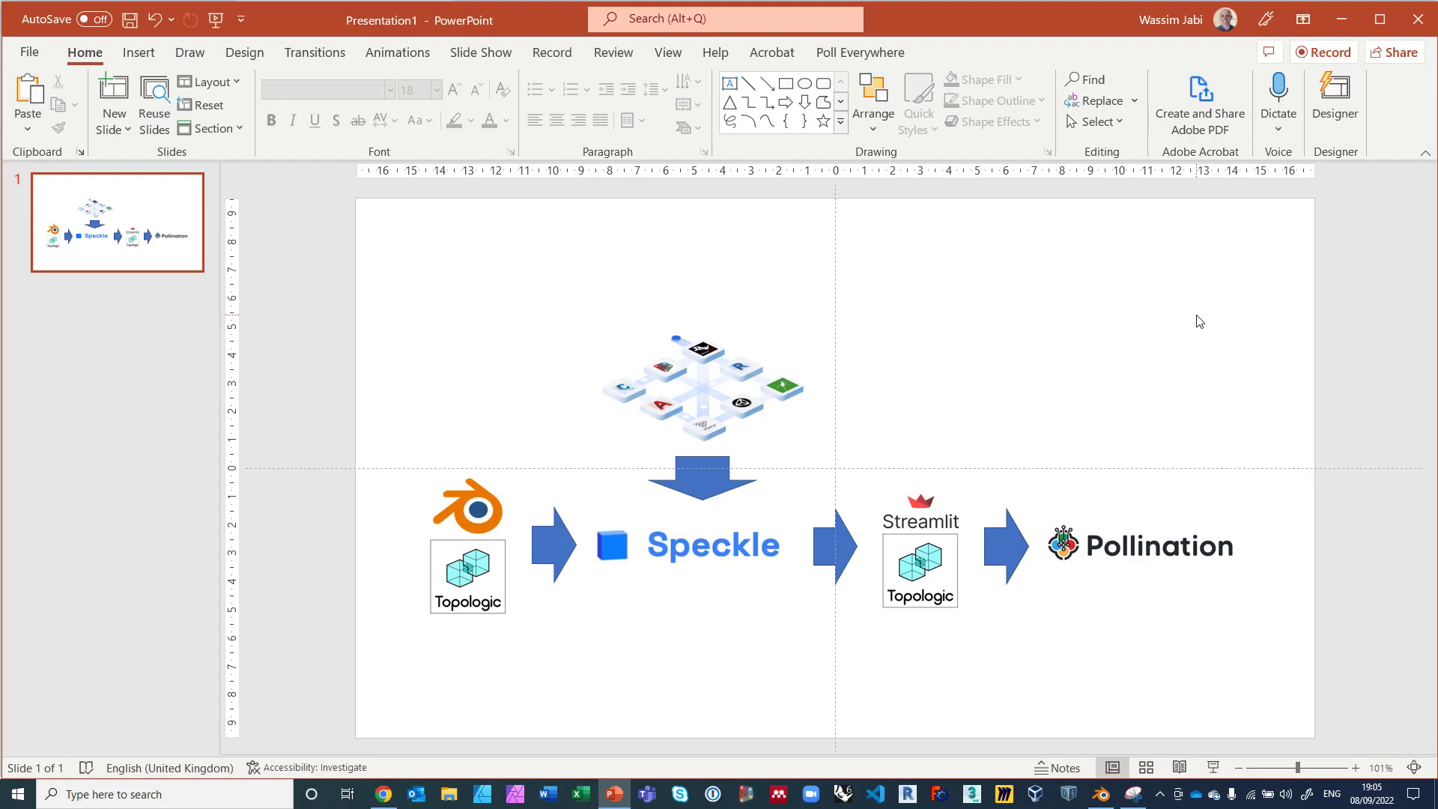
Bring up Blender with TopologicTest04 and orbit slightly around the tall tower.
mouse_move(1101, 794)
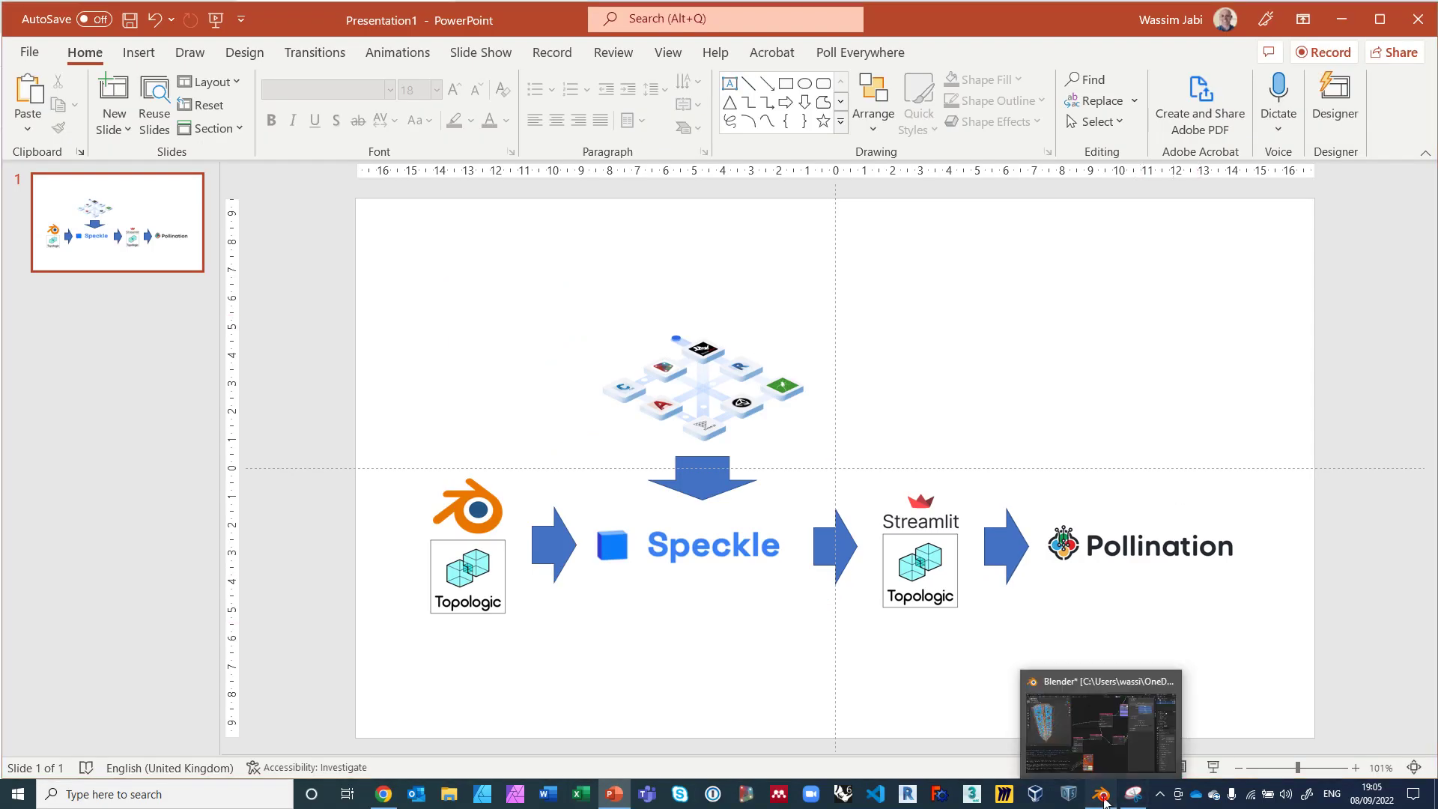
click(1062, 734)
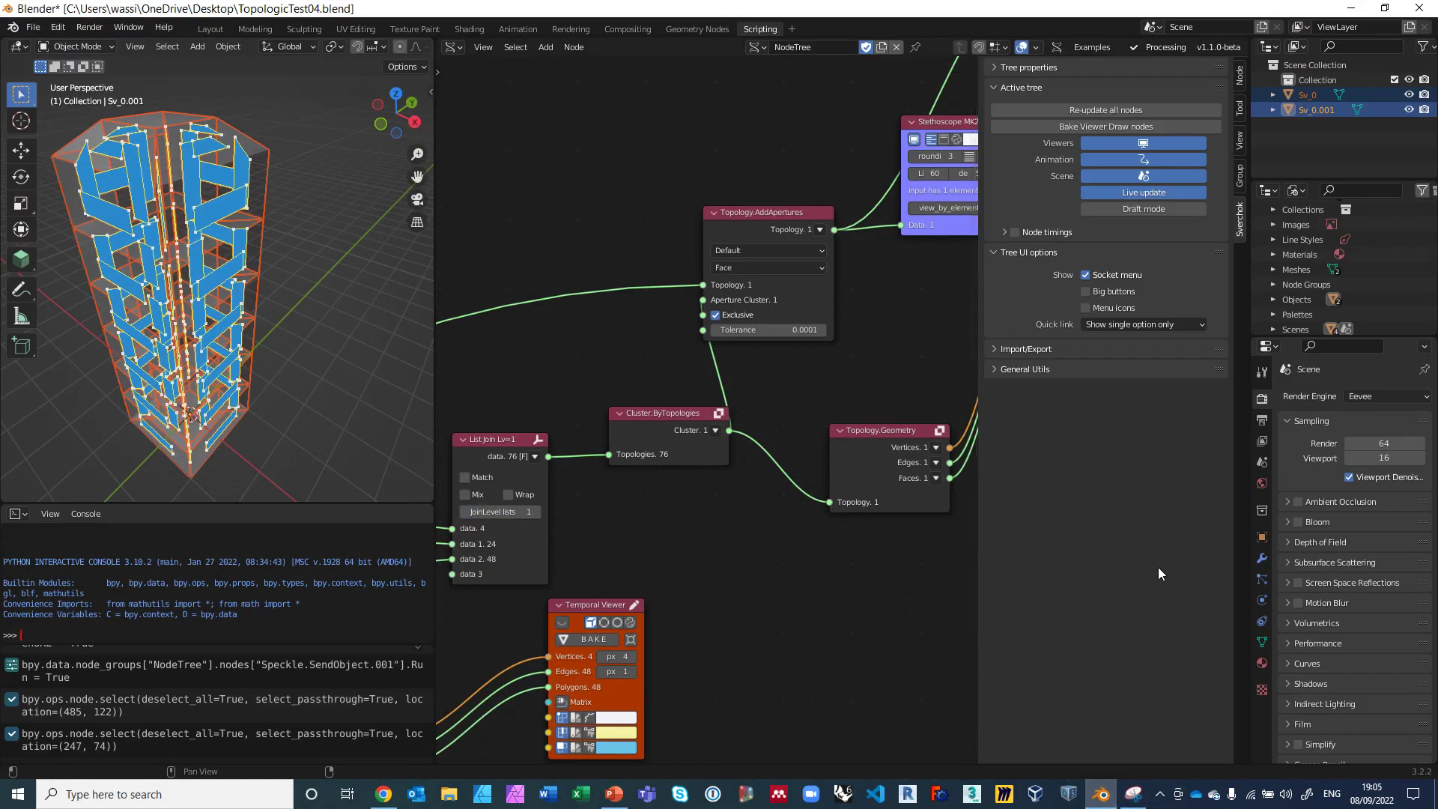
drag(1249, 500, 1430, 487)
key(Escape)
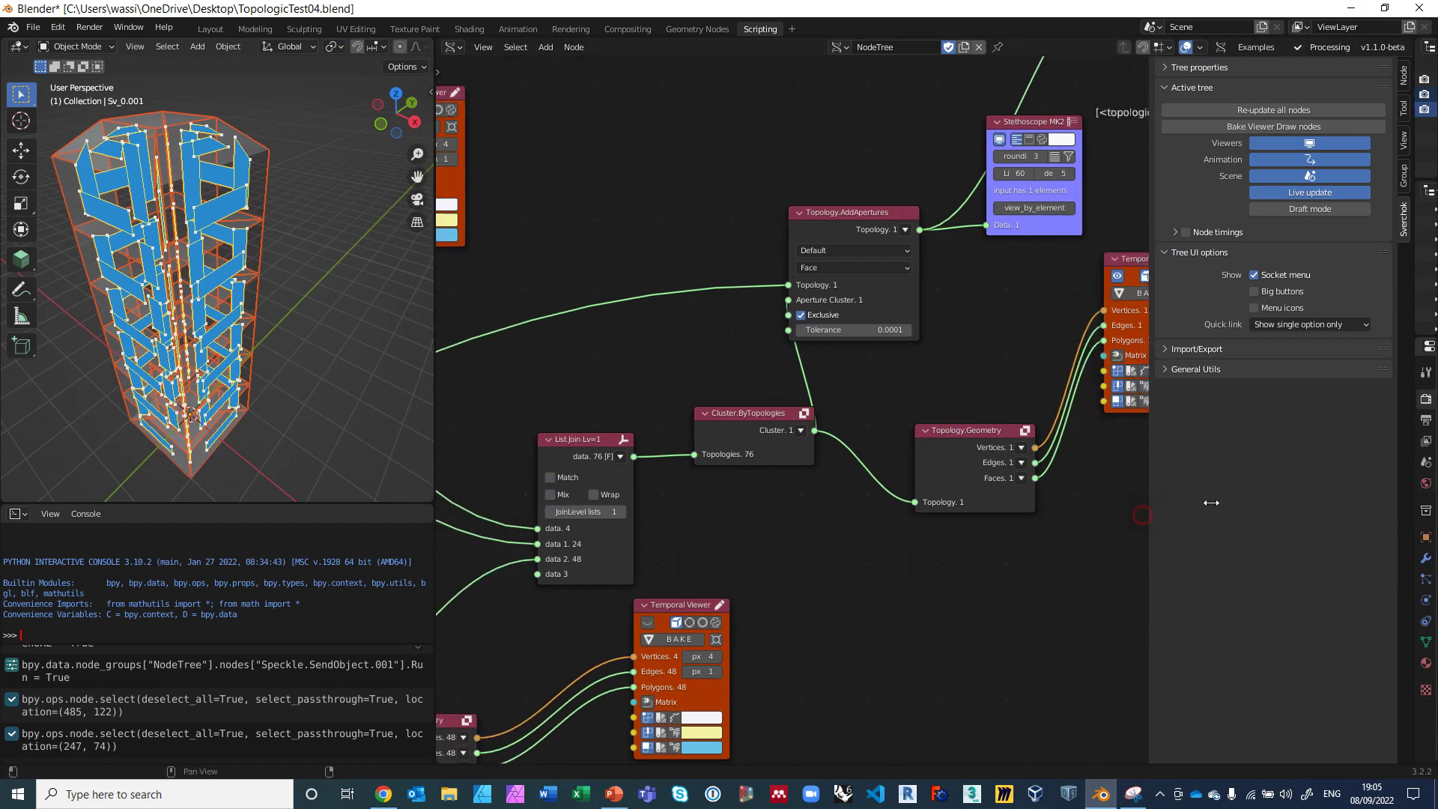
click(309, 338)
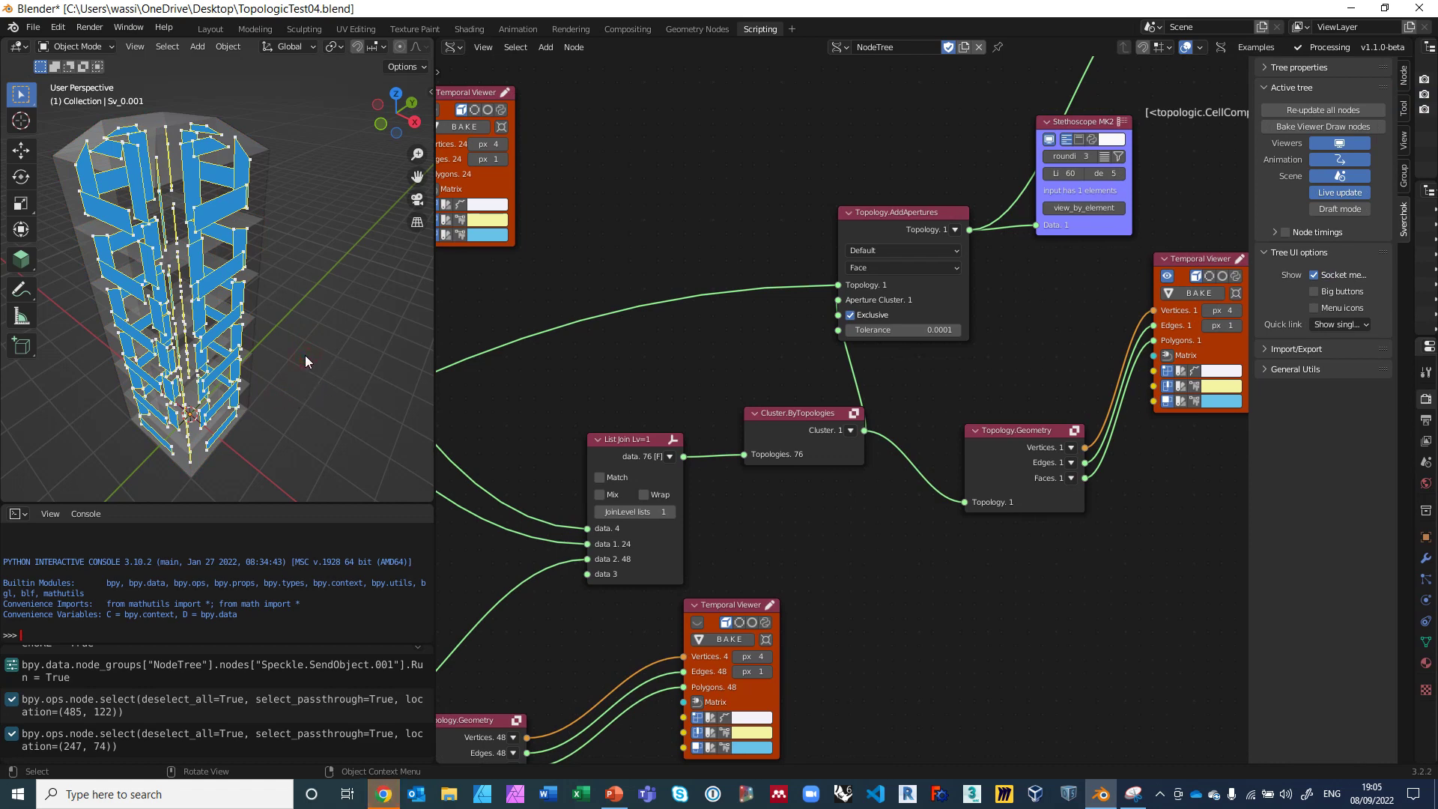
middle_drag(332, 308, 293, 371)
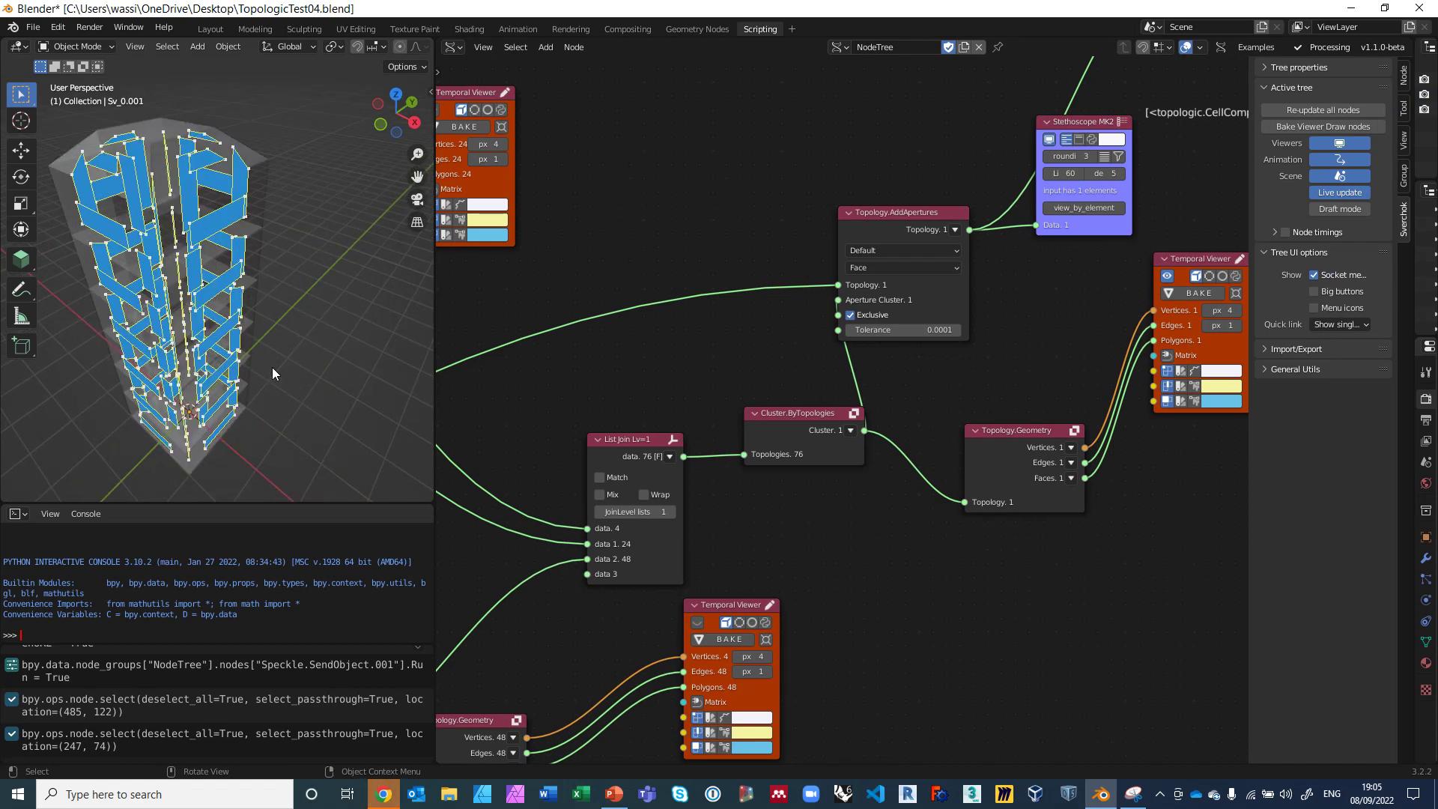
right_click(316, 334)
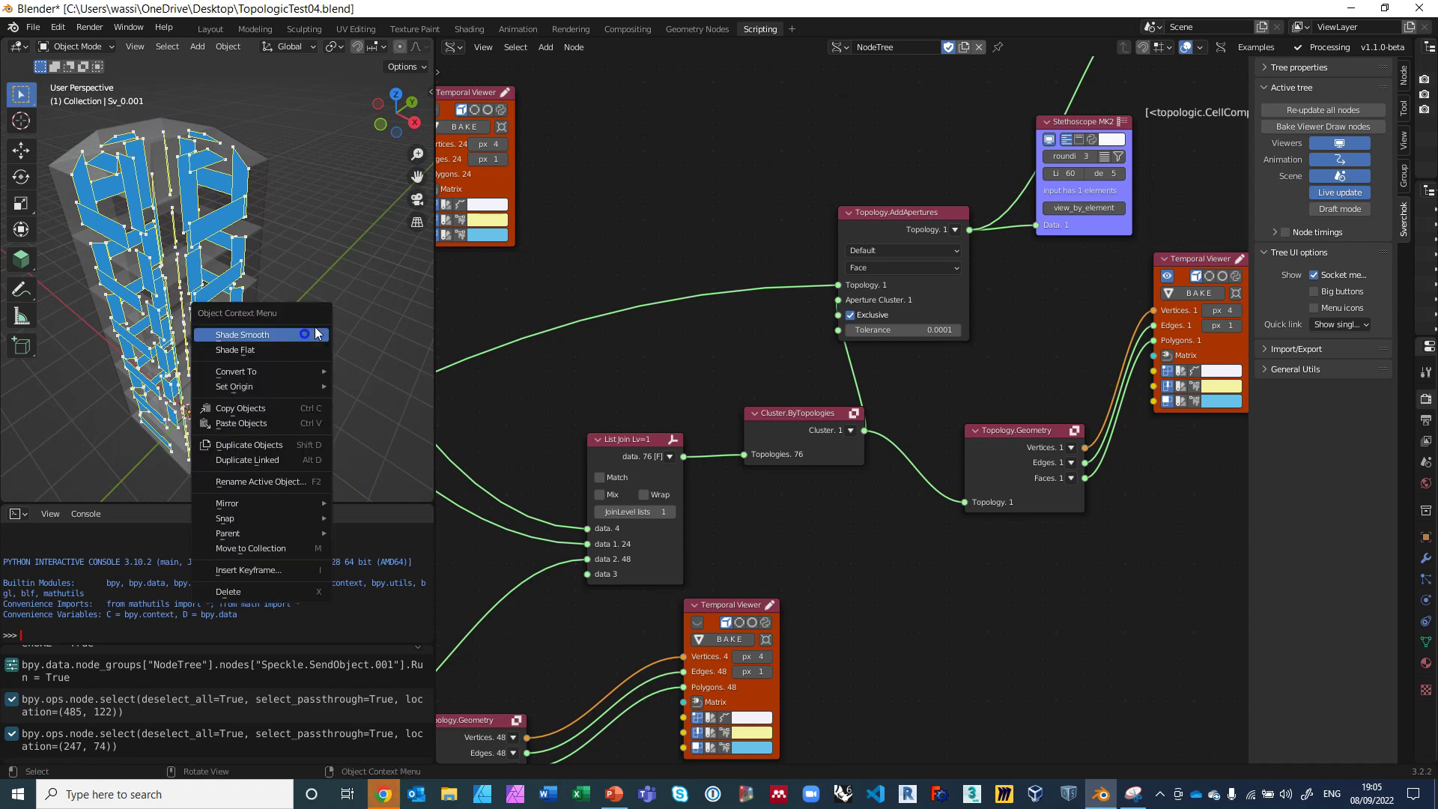
Pan and zoom around the Sverchok node tree, then orbit the tower to a near-frontal view.
scroll(272, 267, down, 3)
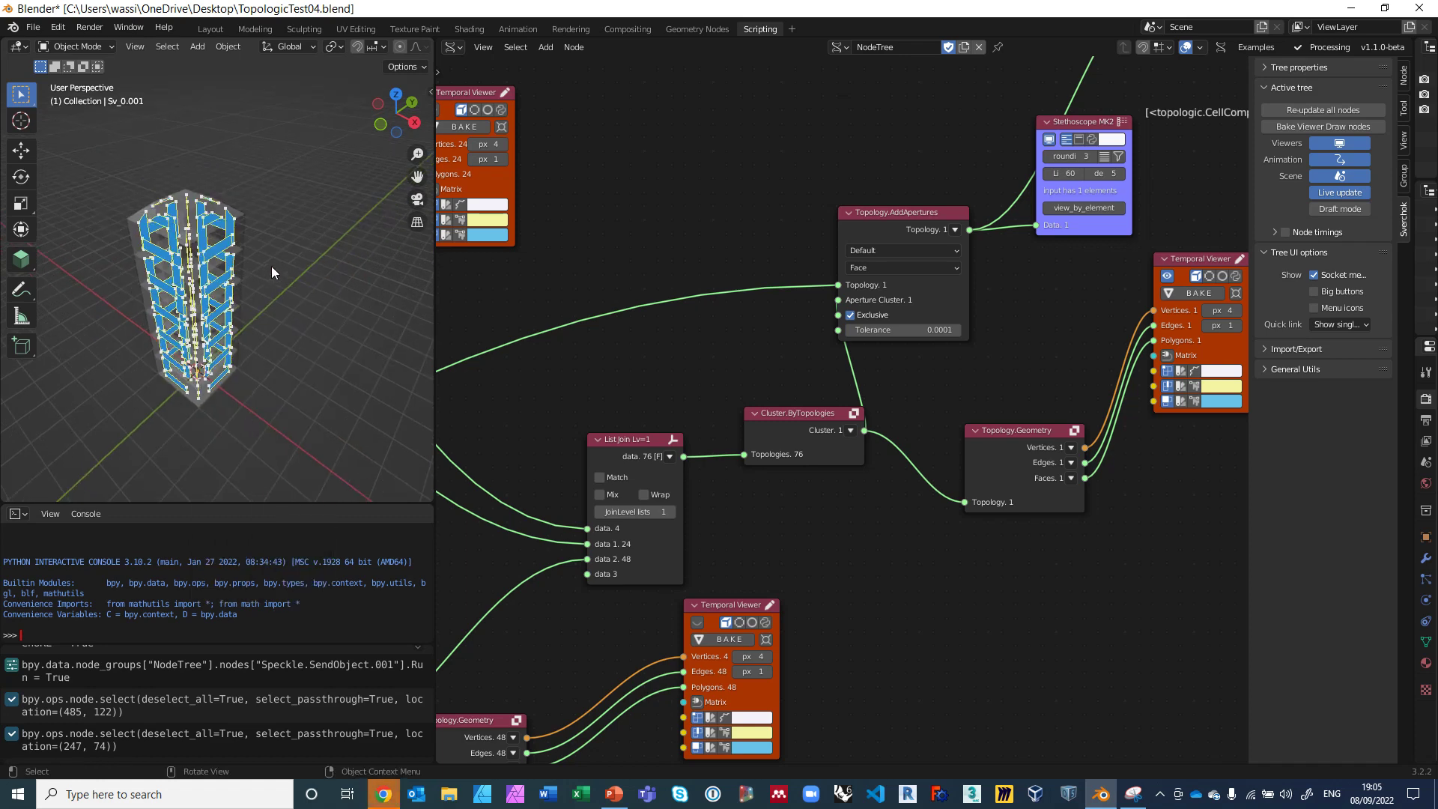
scroll(271, 267, up, 3)
scroll(271, 267, down, 1)
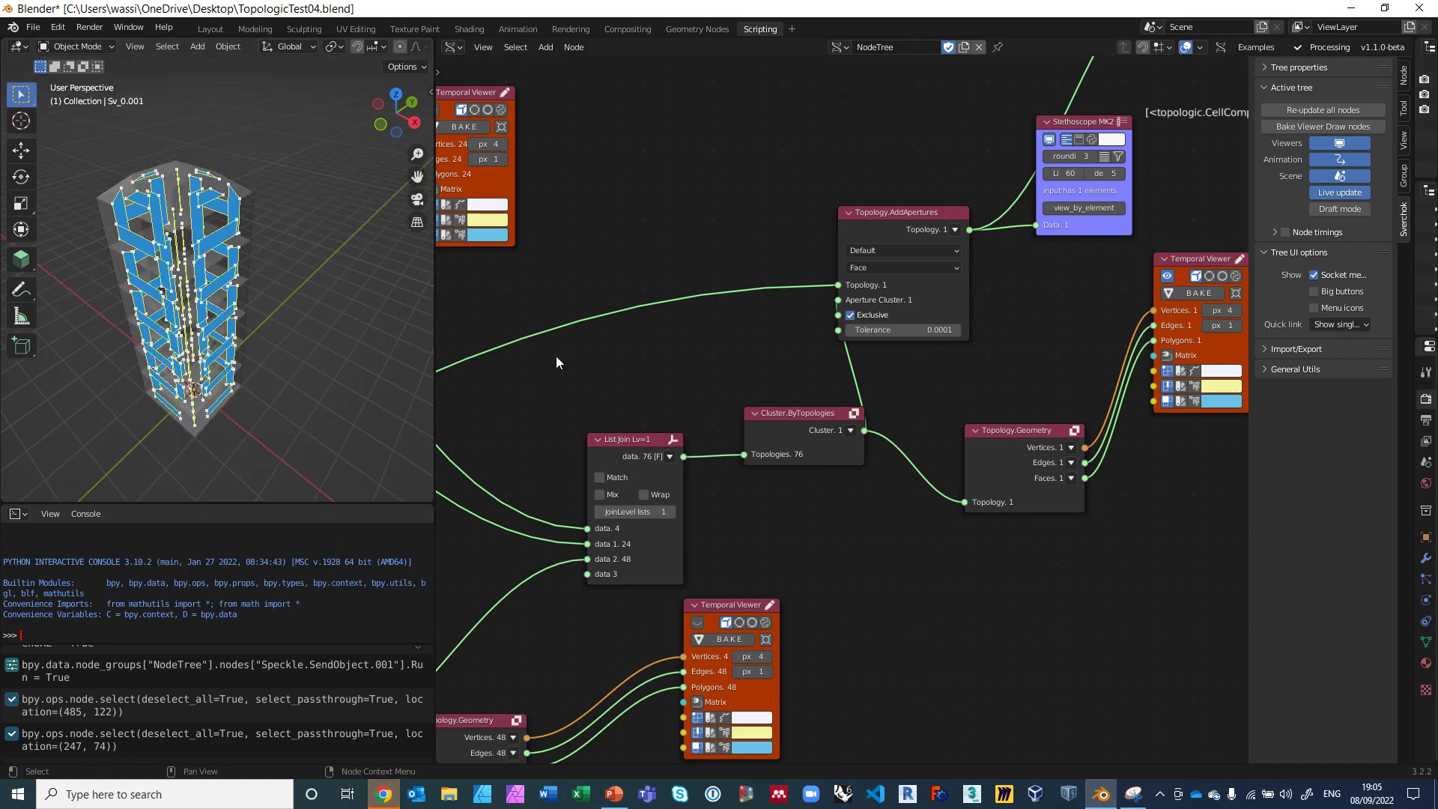
scroll(556, 364, down, 4)
middle_drag(556, 366, 726, 392)
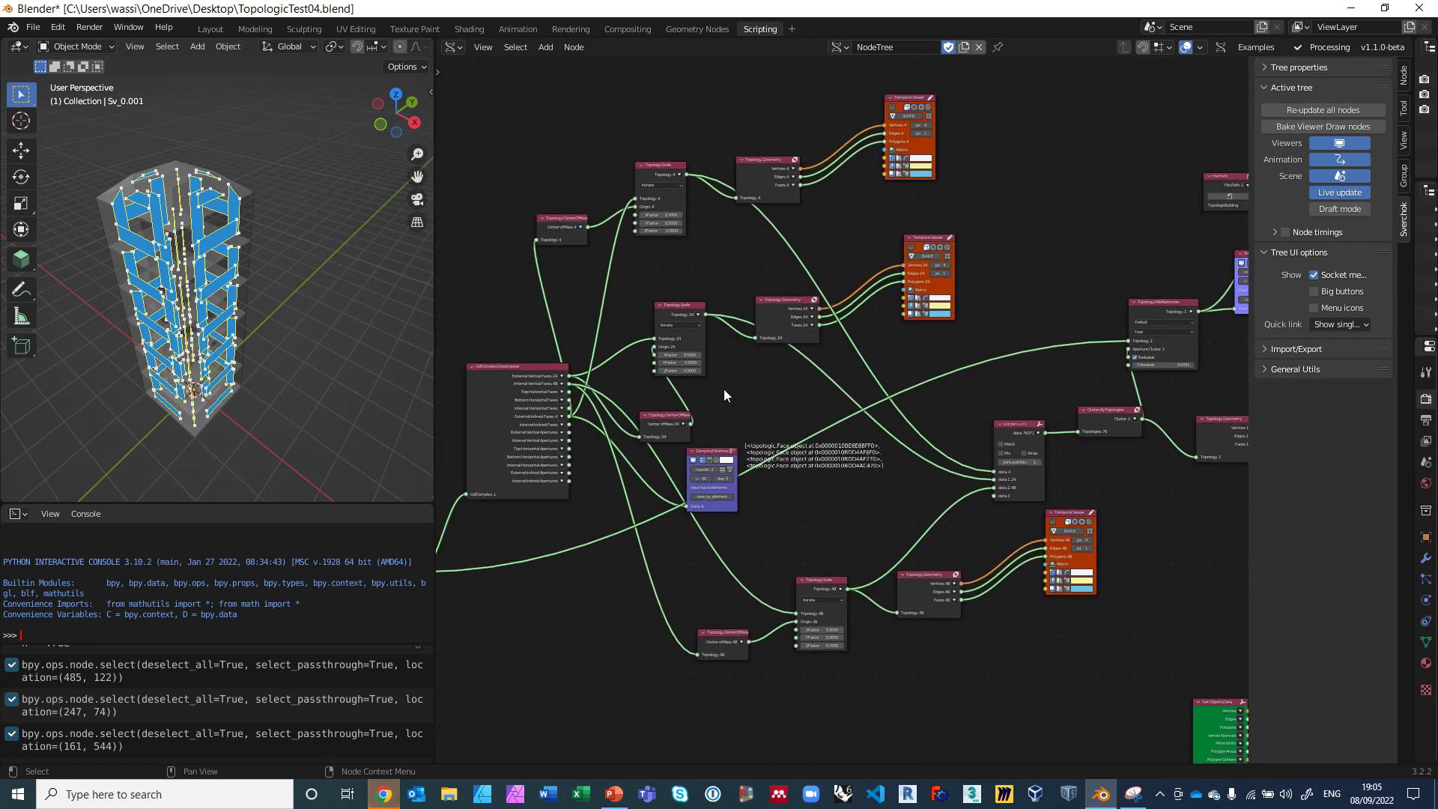
middle_drag(595, 354, 710, 295)
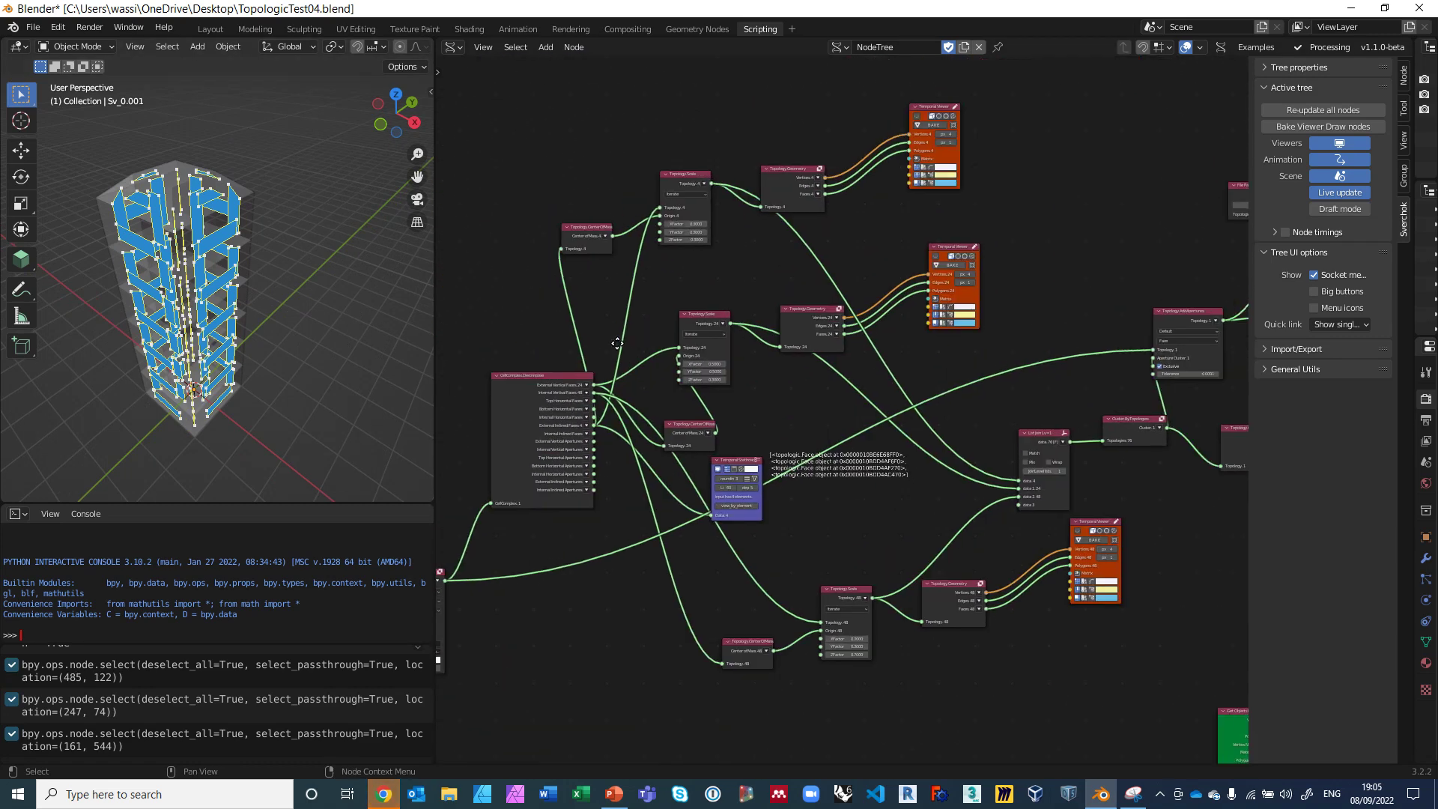
scroll(568, 532, down, 1)
scroll(568, 532, down, 2)
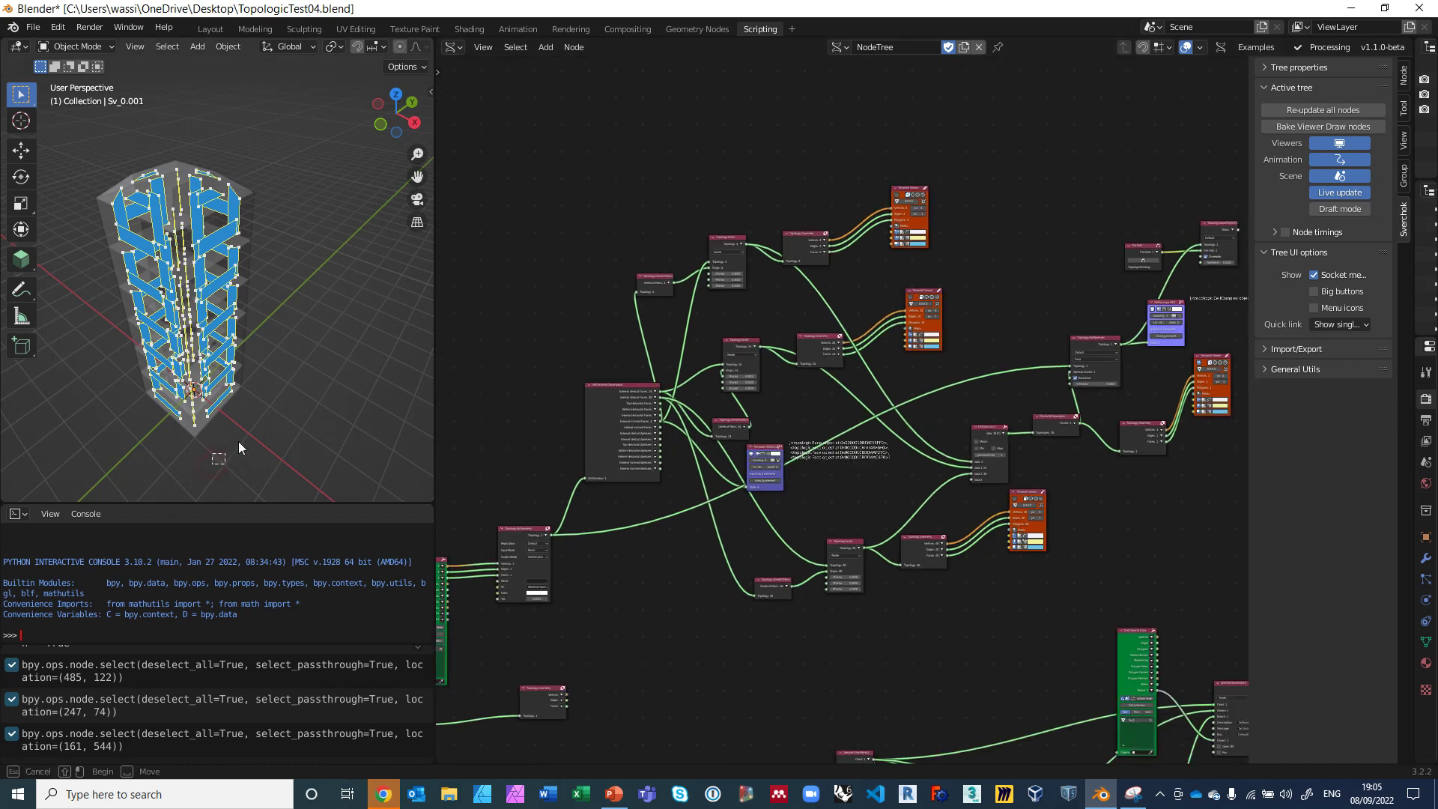
middle_drag(240, 442, 230, 370)
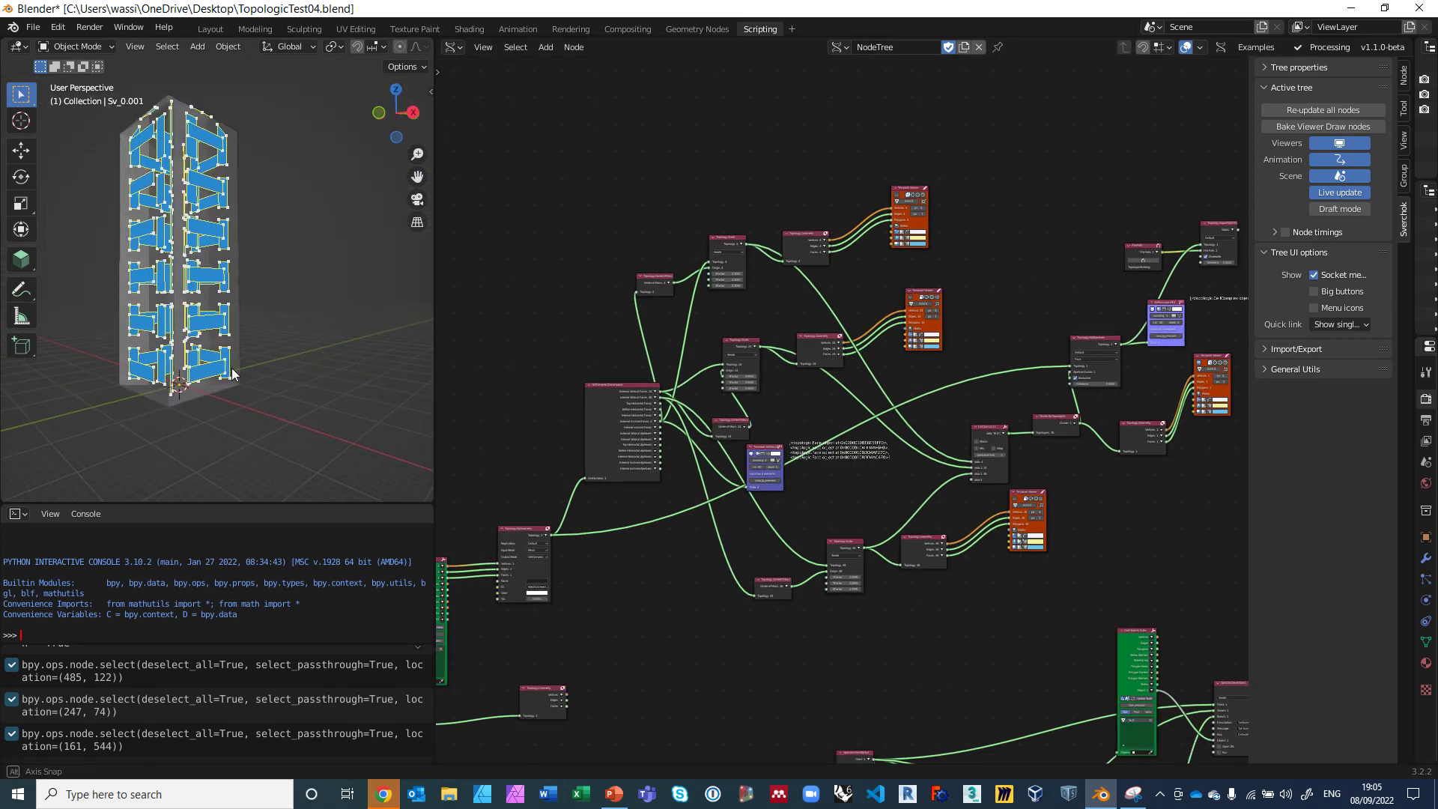
scroll(232, 372, up, 3)
scroll(233, 373, down, 2)
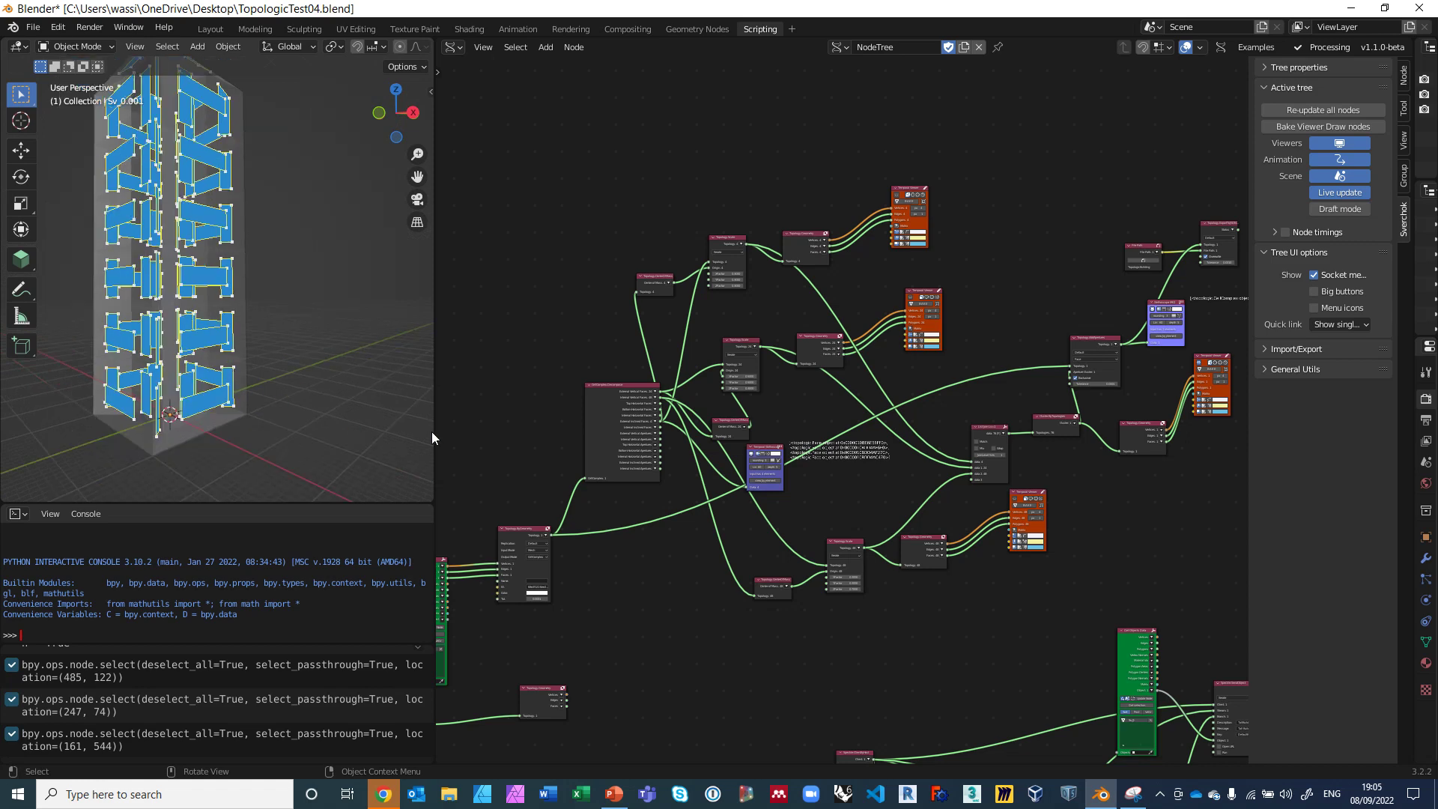
Pan the node tree down and zoom in on the Speckle SendObject nodes.
middle_drag(1060, 479, 595, 558)
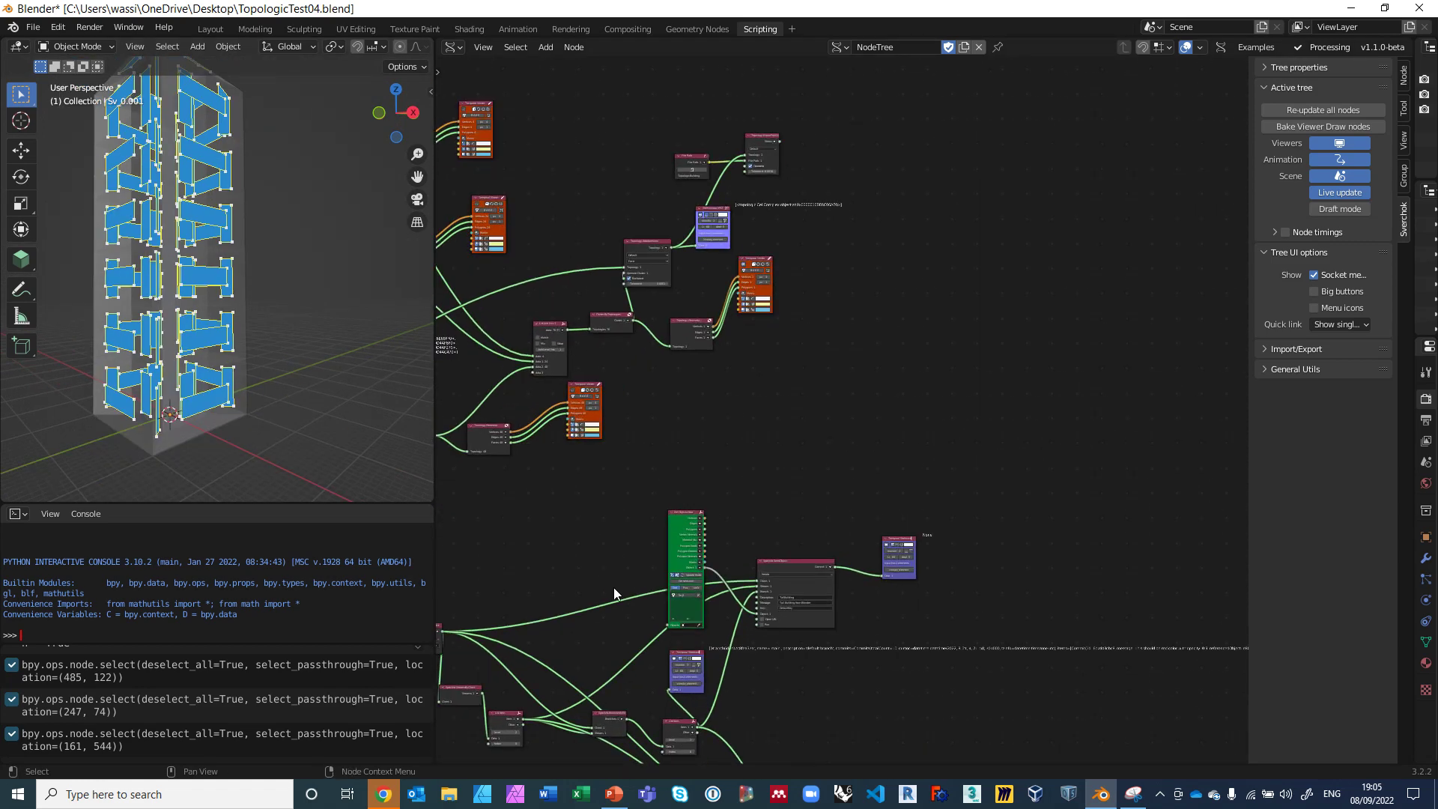
shift+scroll(618, 592, down, 5)
scroll(642, 611, up, 2)
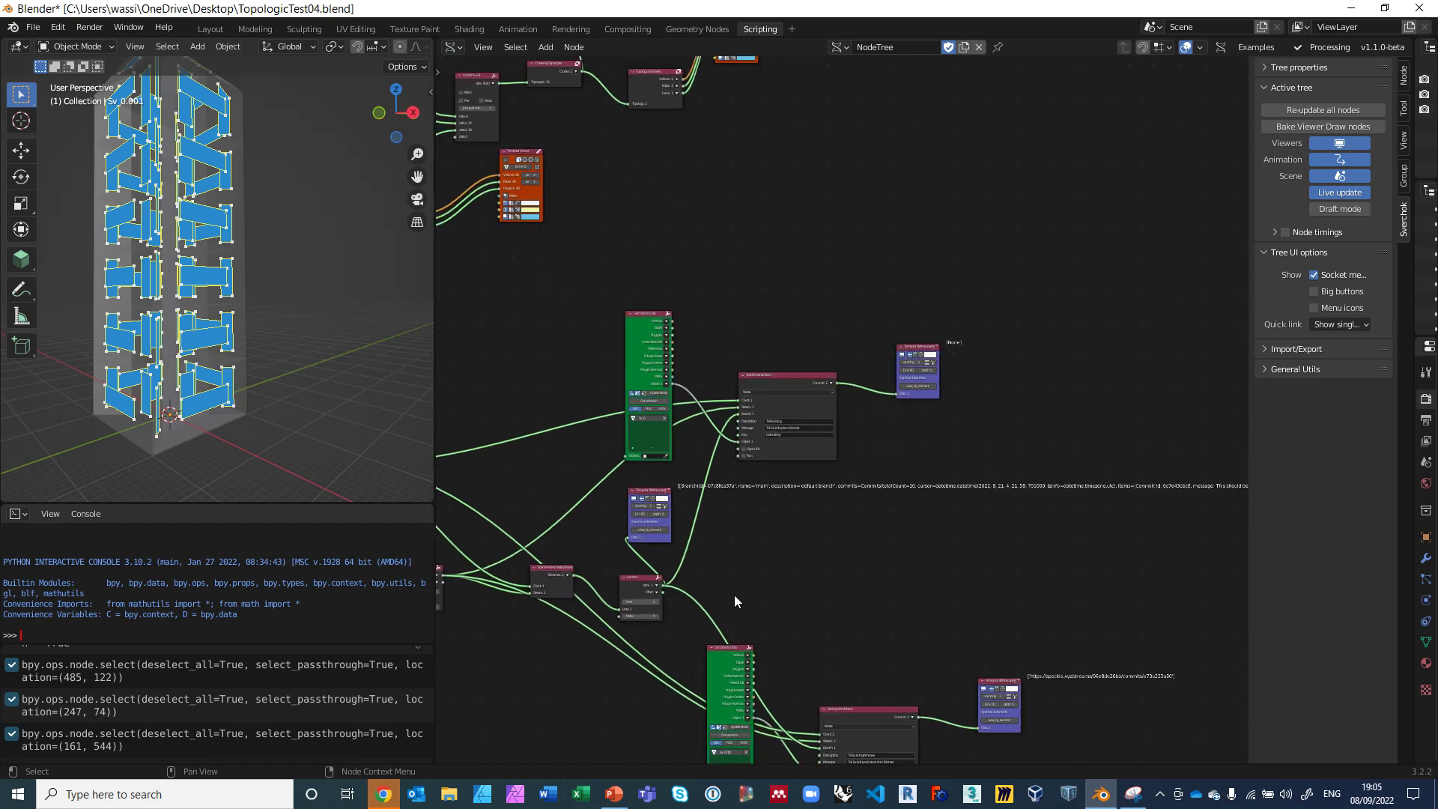
middle_drag(741, 593, 830, 646)
scroll(761, 484, up, 1)
scroll(762, 484, up, 2)
scroll(717, 662, up, 4)
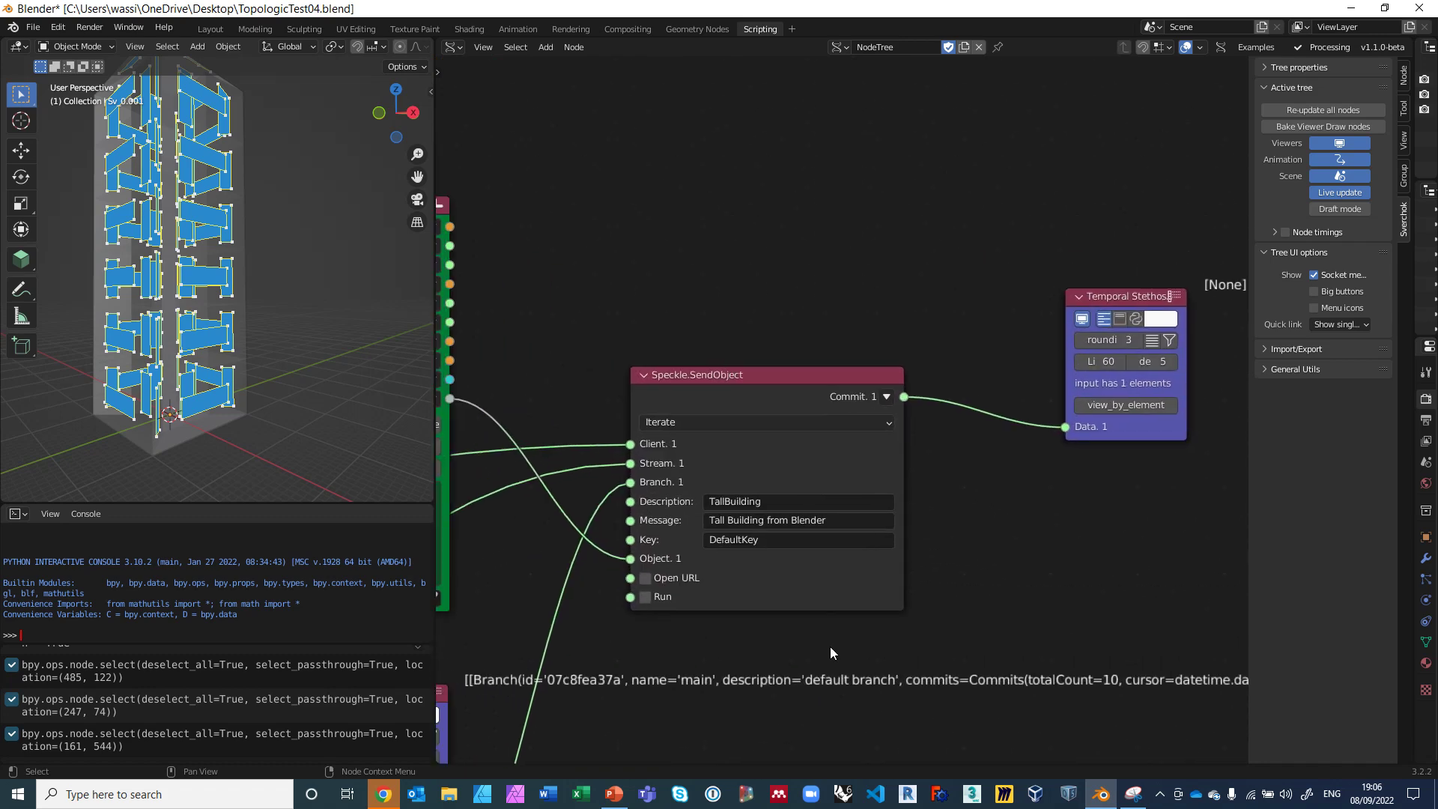
scroll(830, 645, up, 1)
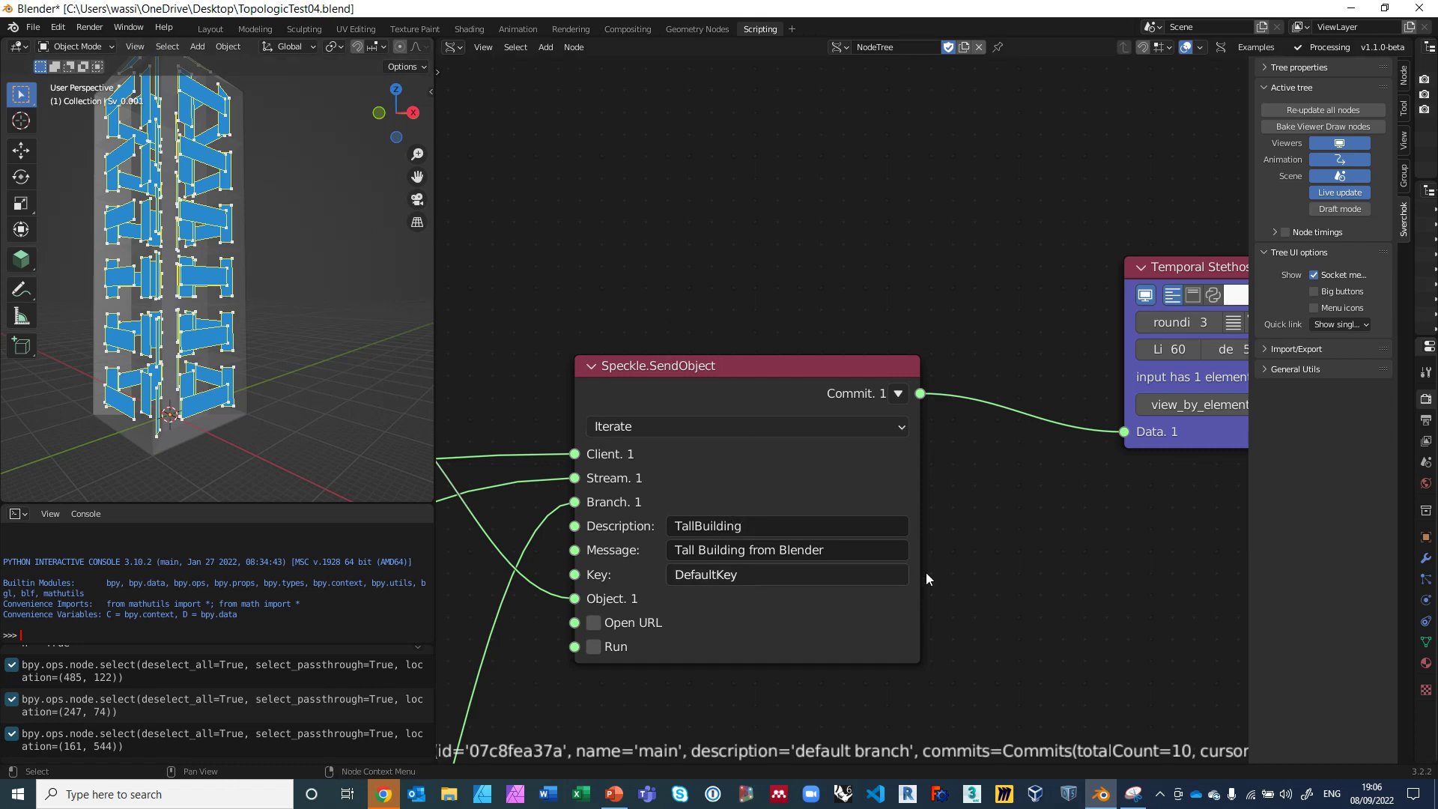
Zoom out, pan across the node tree and zoom back in on the Speckle send node.
scroll(1040, 531, down, 1)
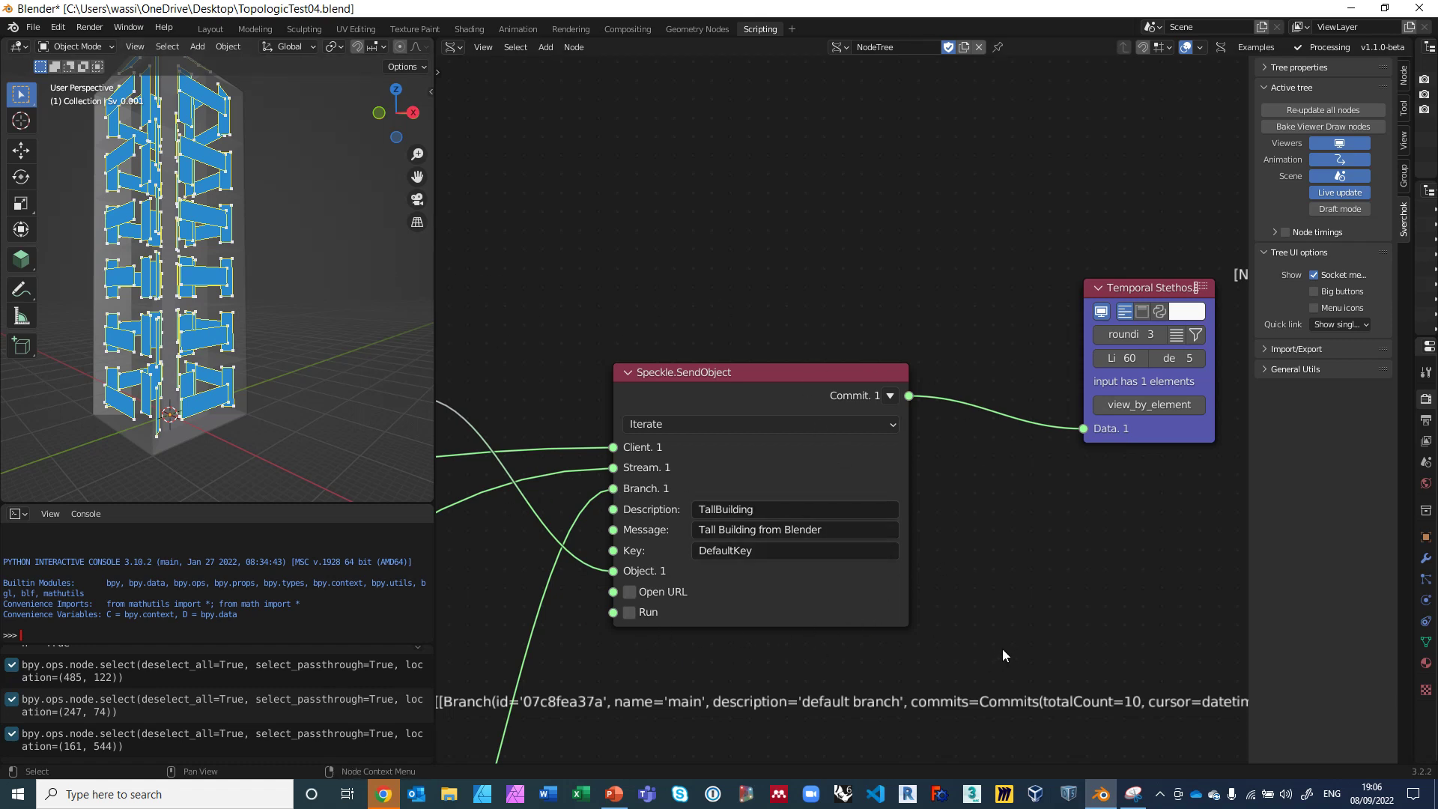
scroll(1002, 649, up, 1)
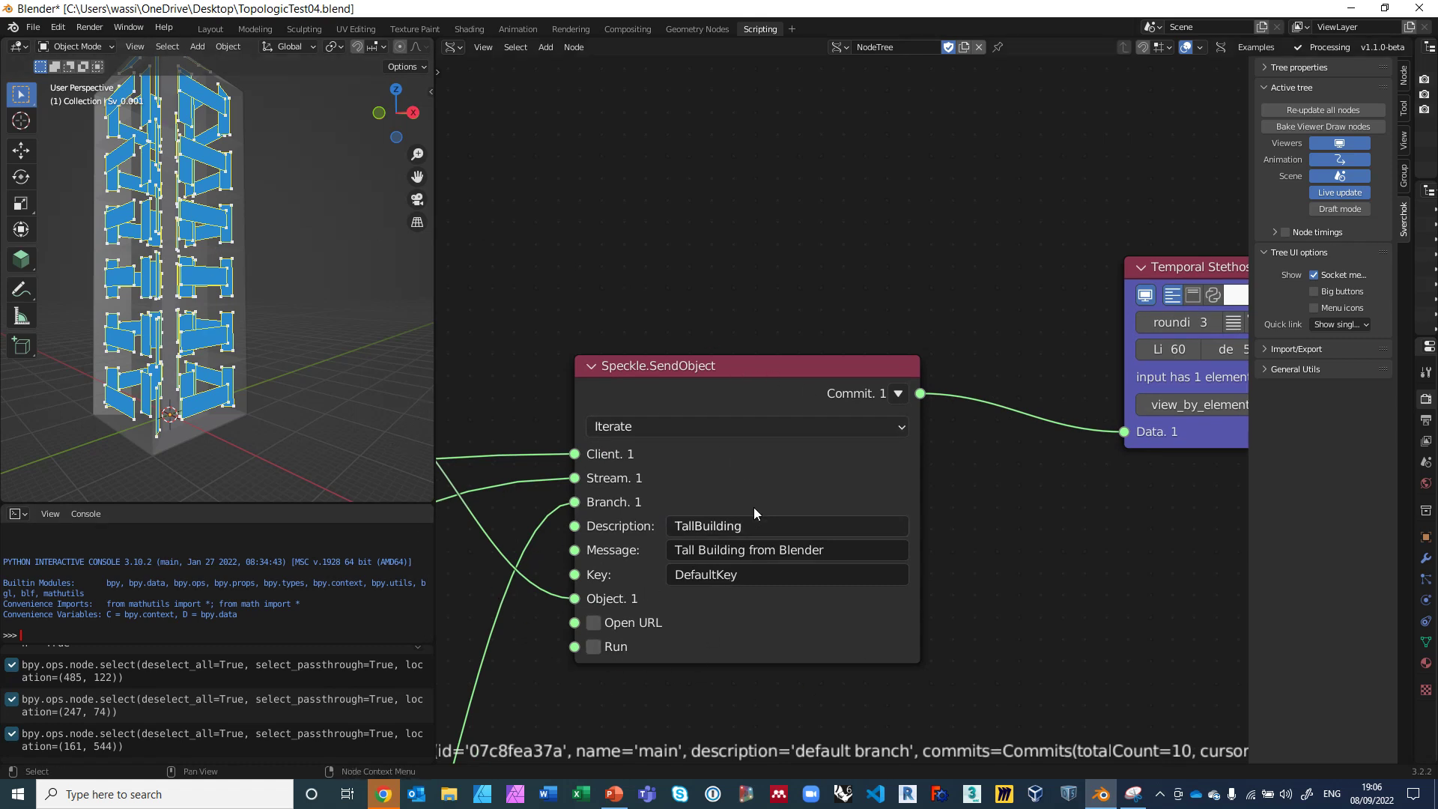
scroll(1001, 633, down, 2)
scroll(1001, 632, down, 4)
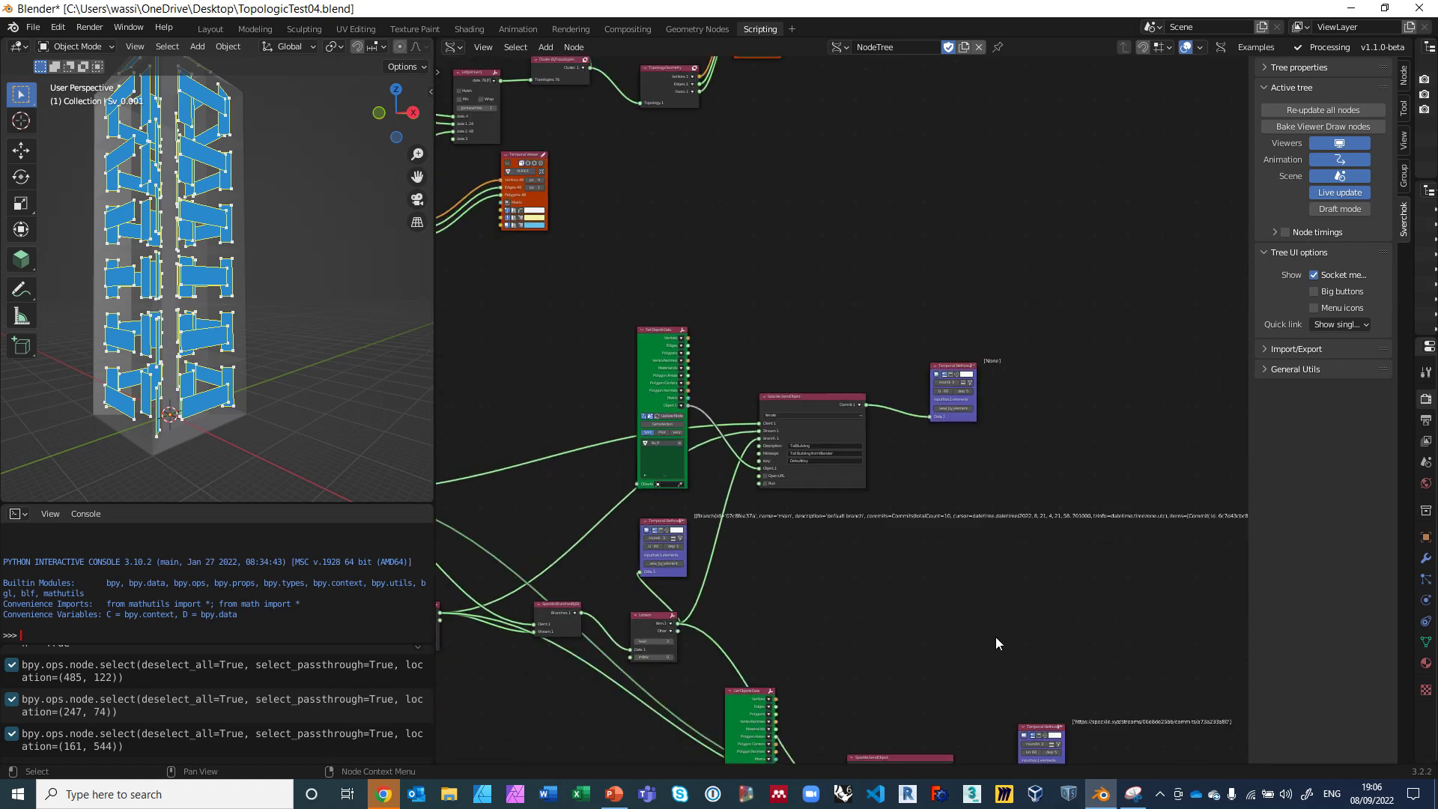
middle_drag(996, 637, 866, 347)
scroll(810, 633, up, 5)
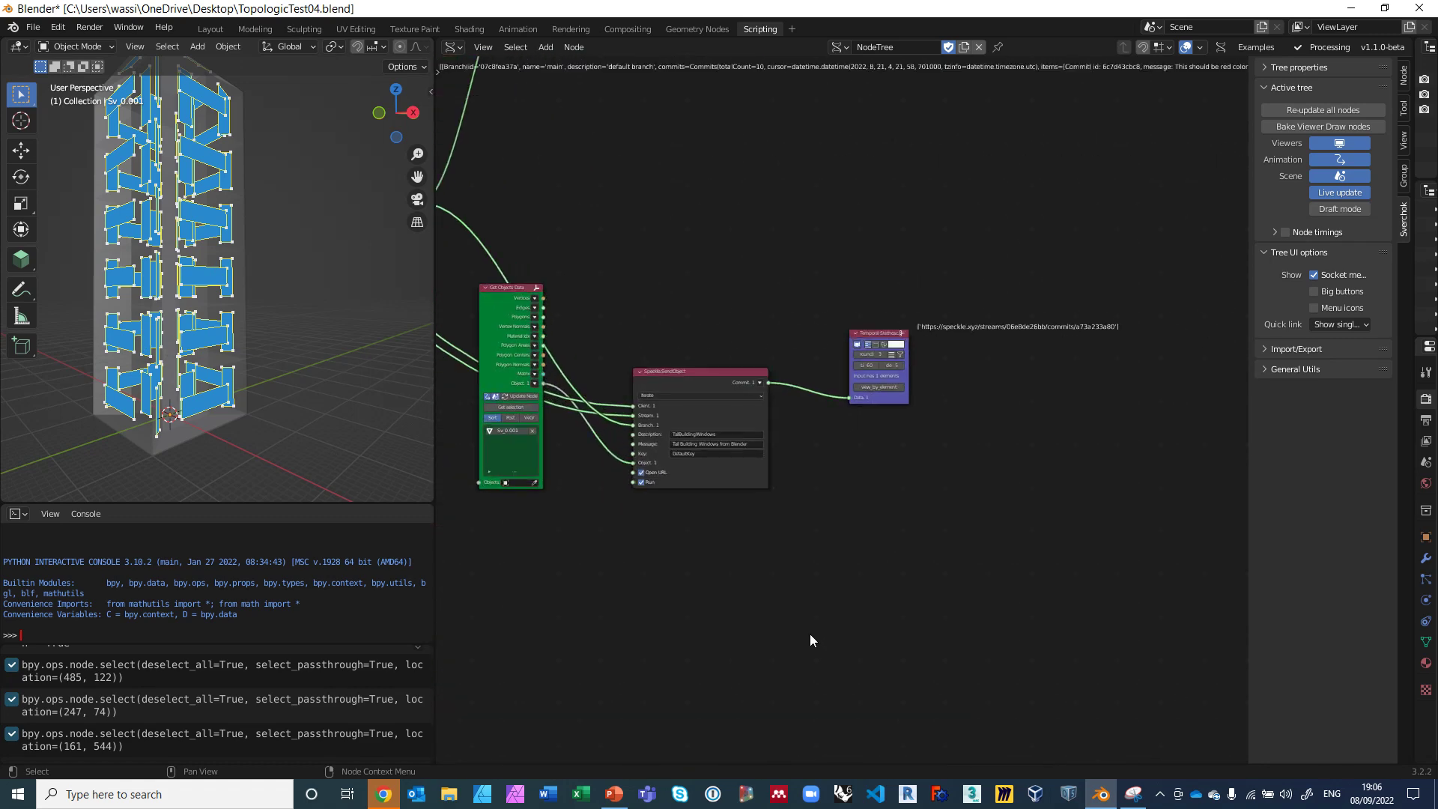
scroll(924, 623, up, 3)
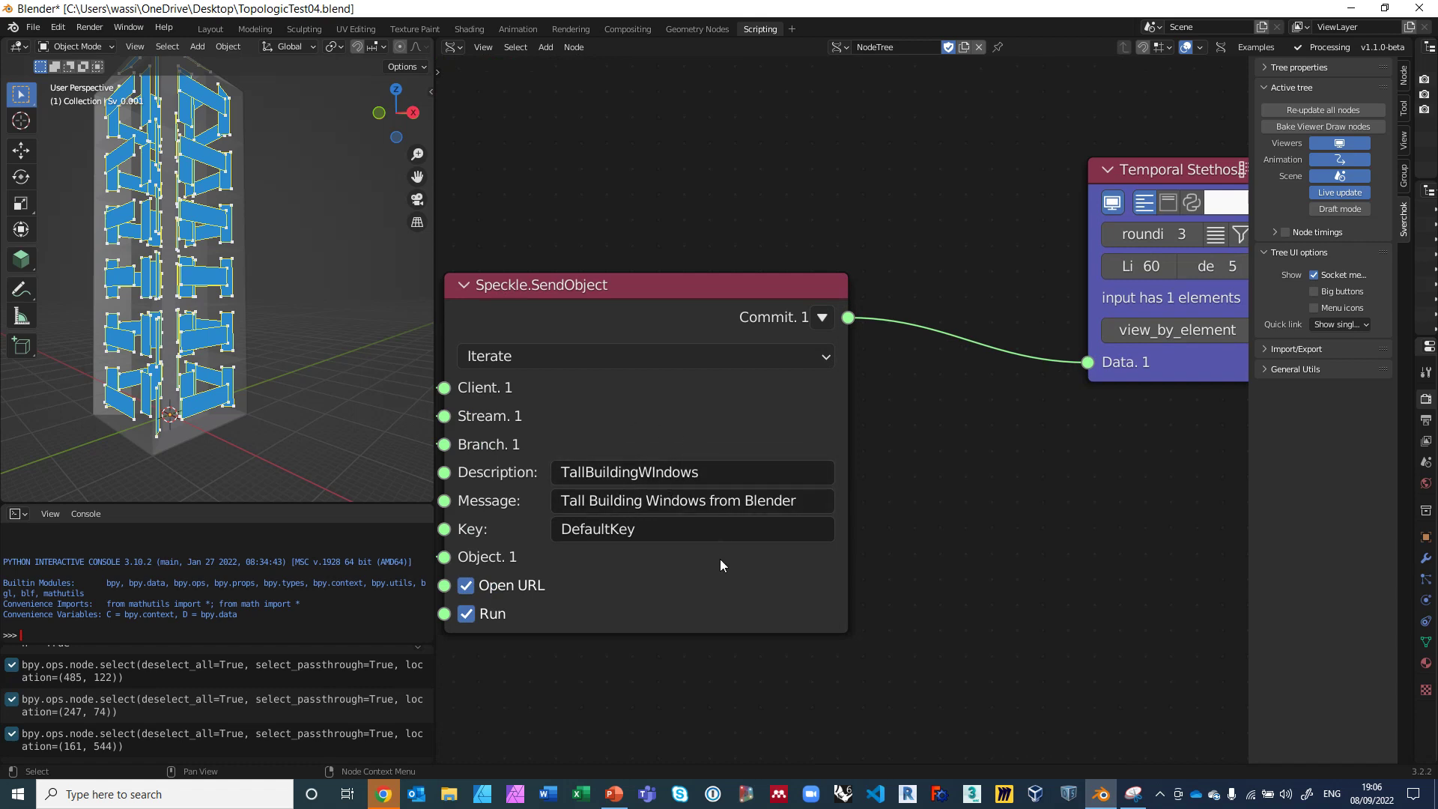
scroll(719, 559, down, 1)
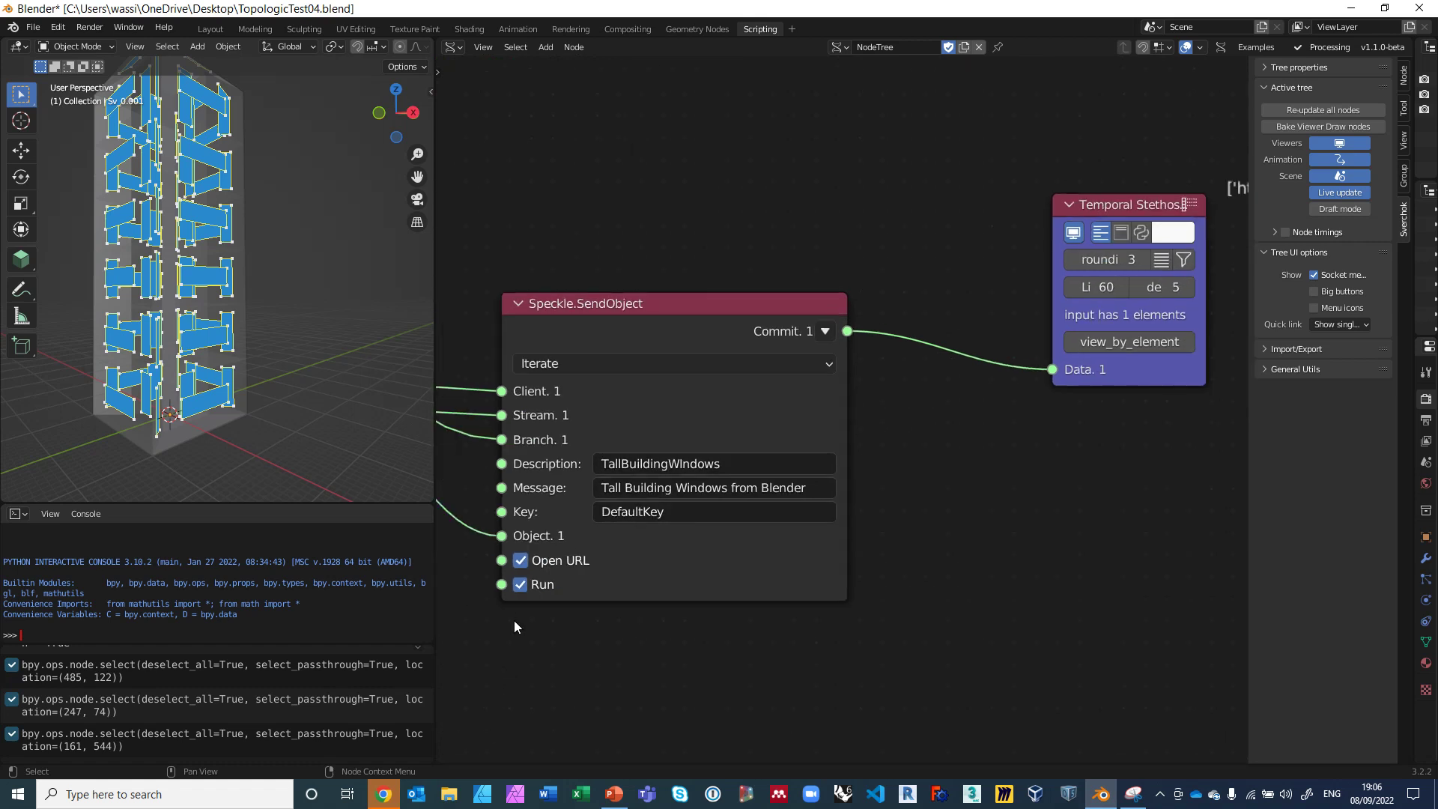
In Chrome, open the main branch's 'Tall Building from Blender' commit and orbit the tower.
click(389, 798)
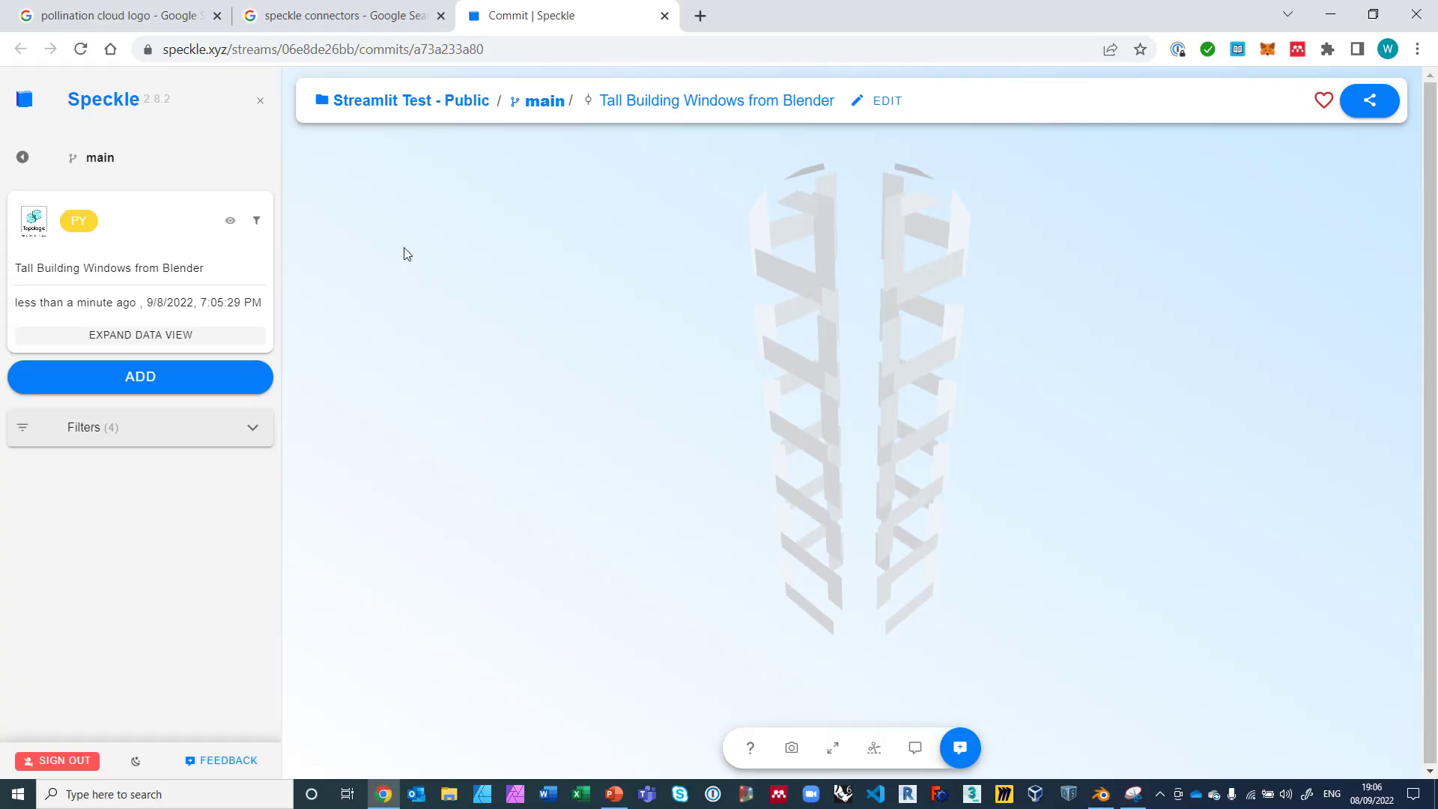
click(542, 101)
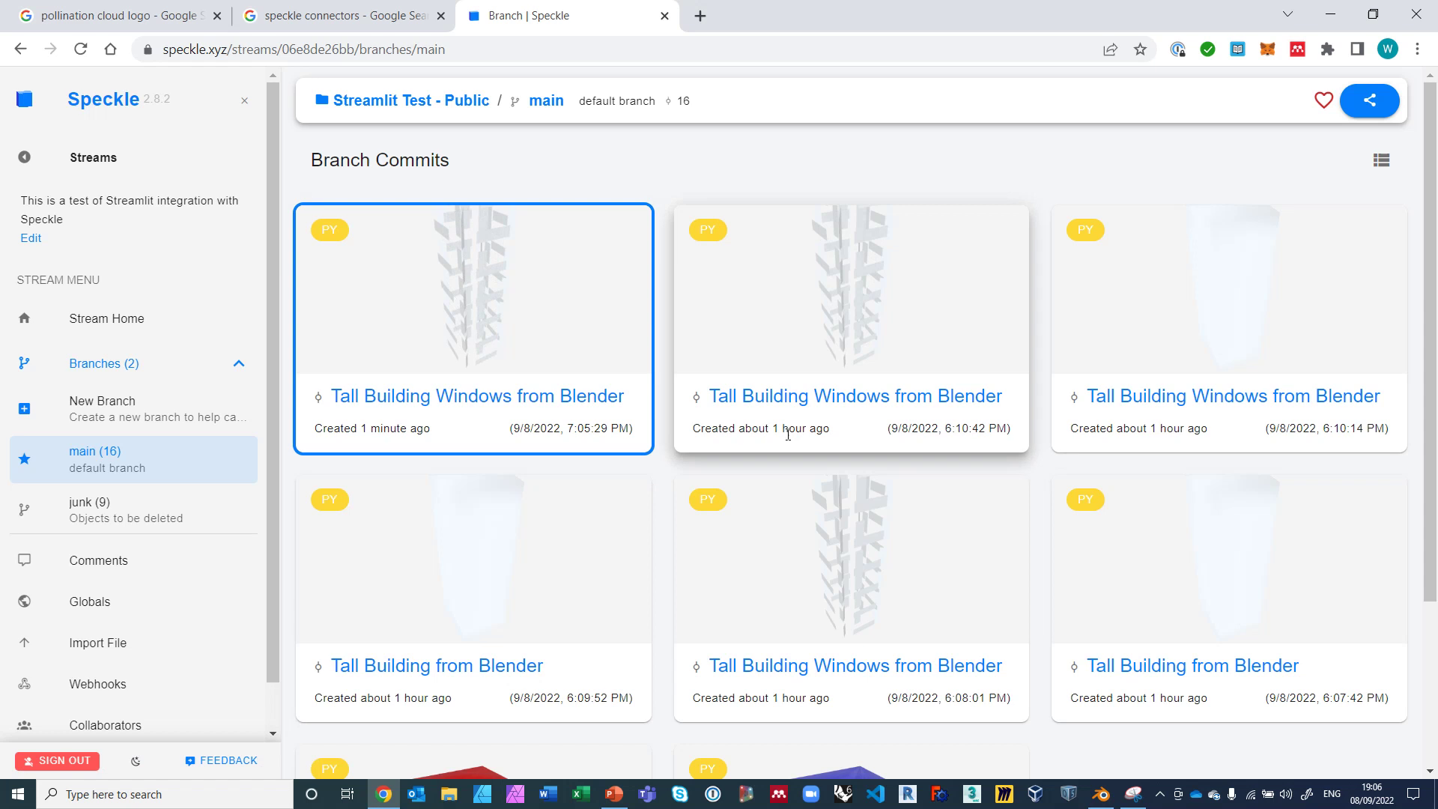
click(497, 577)
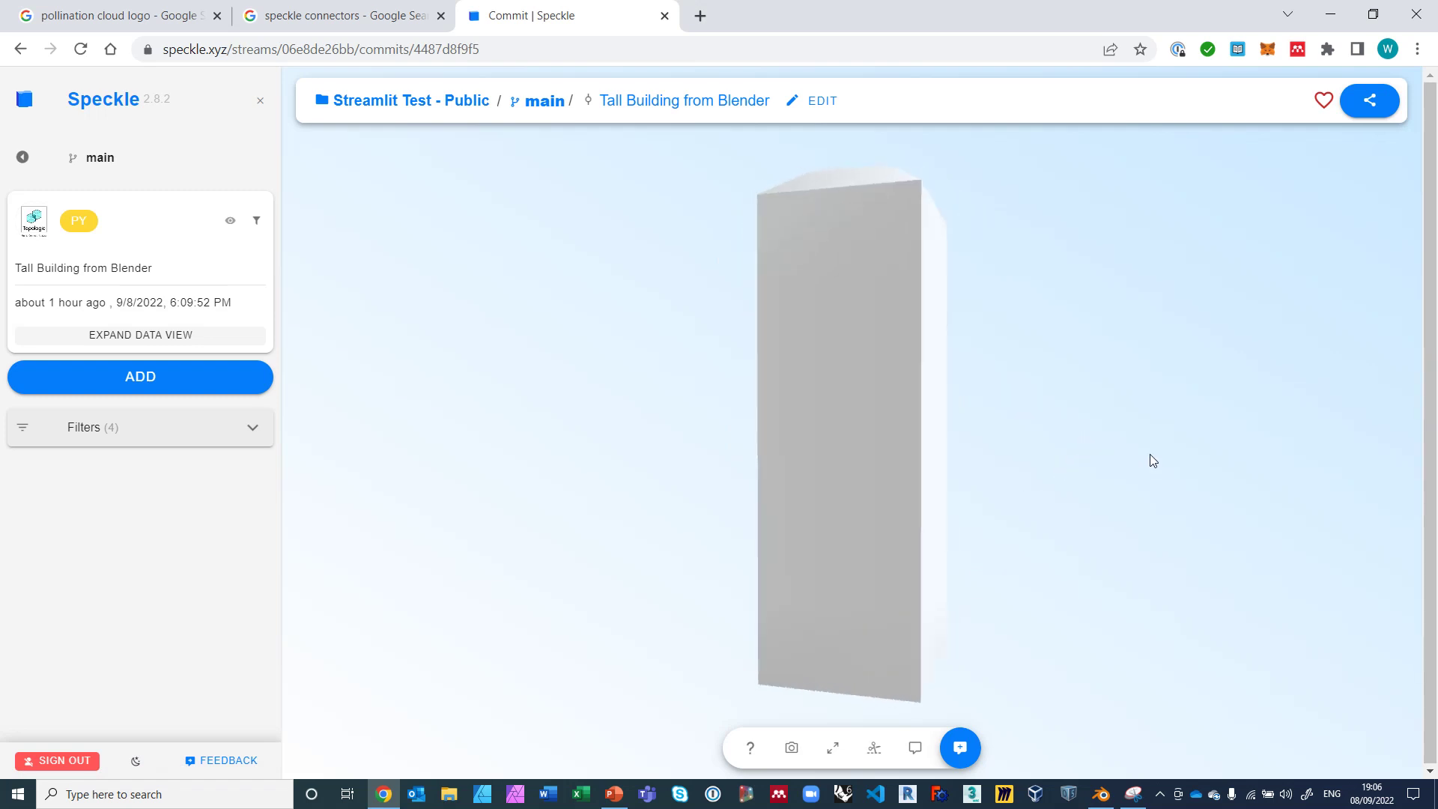
drag(1021, 477, 977, 547)
scroll(975, 539, up, 5)
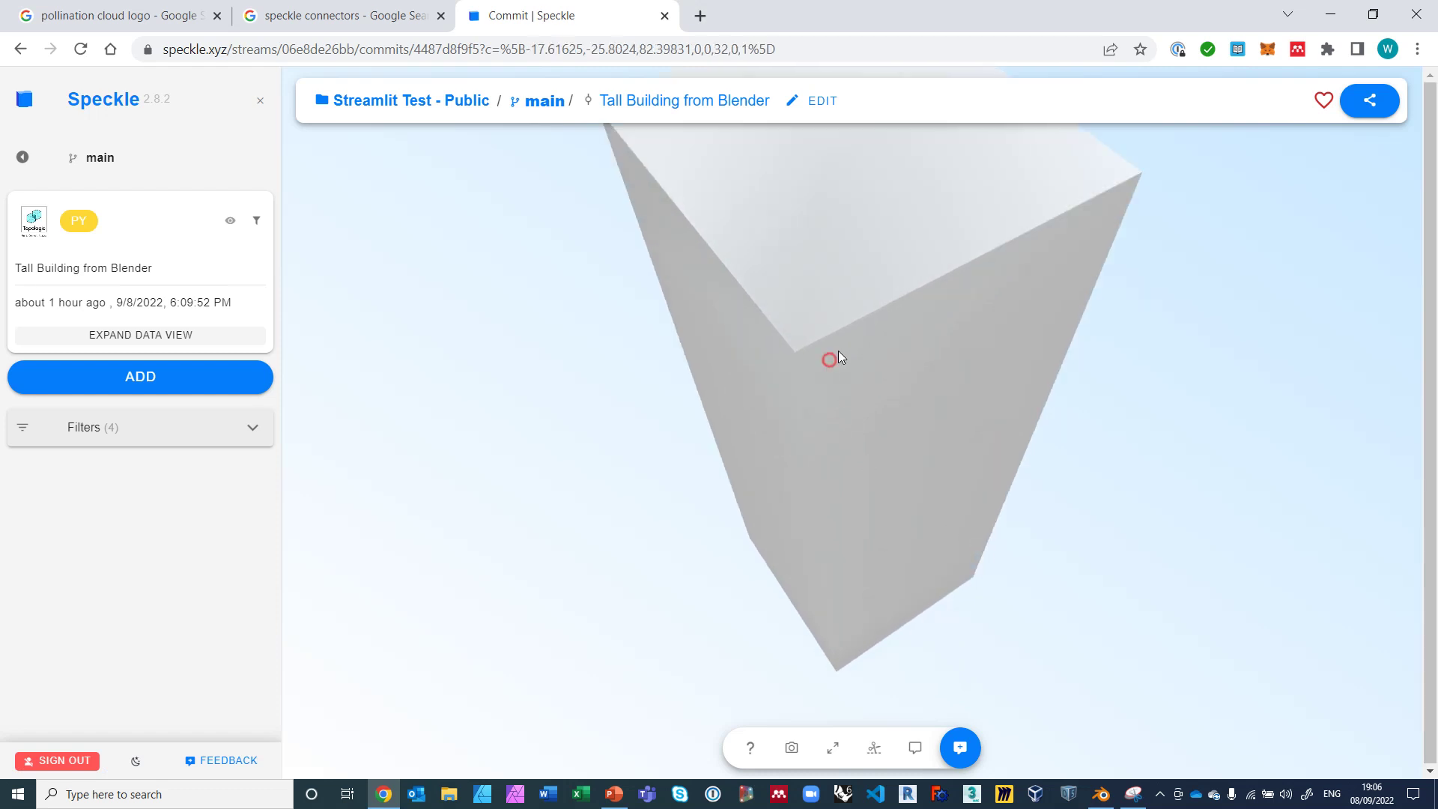
drag(838, 350, 851, 282)
scroll(885, 372, down, 5)
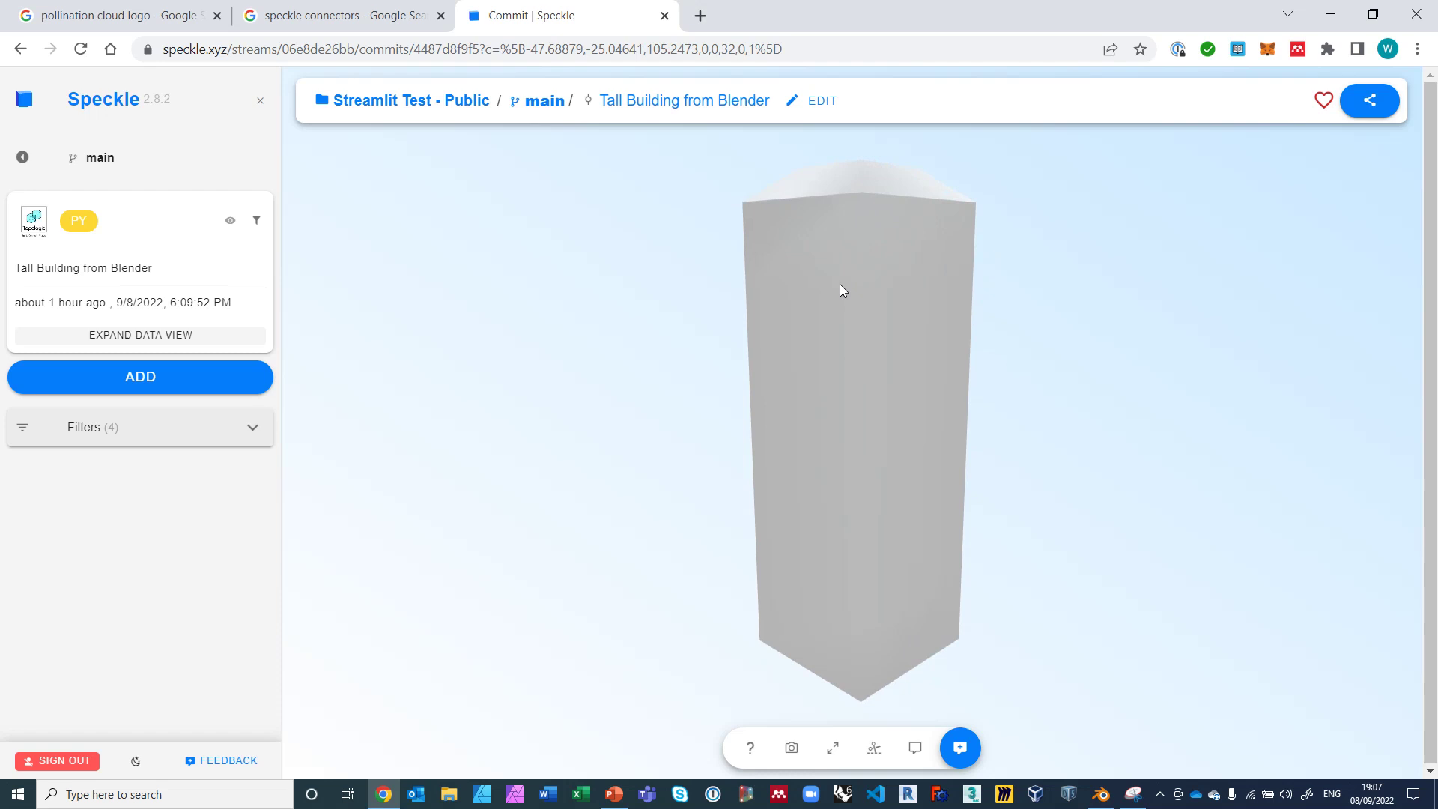
Open the latest 'Tall Building Windows from Blender' commit on main and orbit its window panels.
click(543, 100)
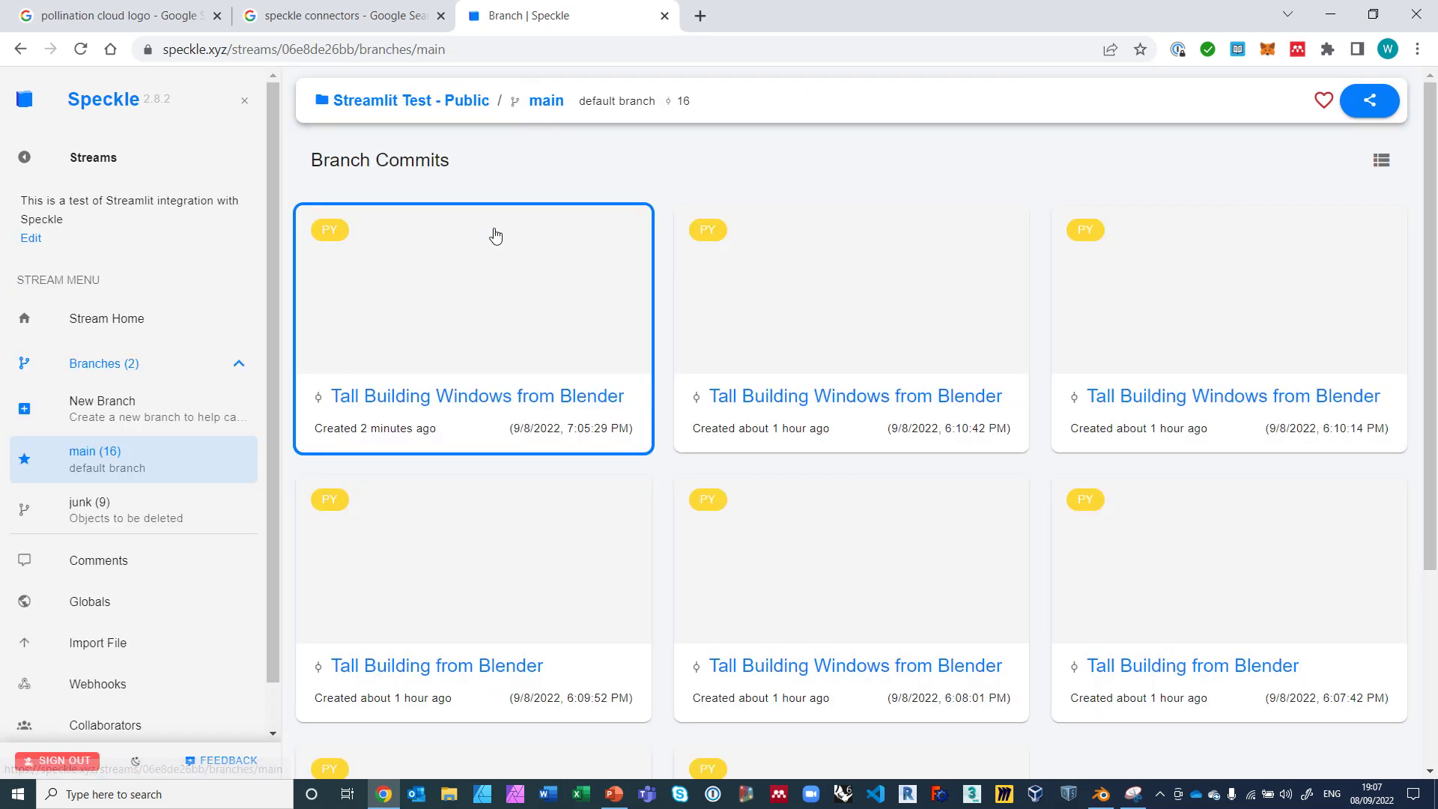
click(470, 304)
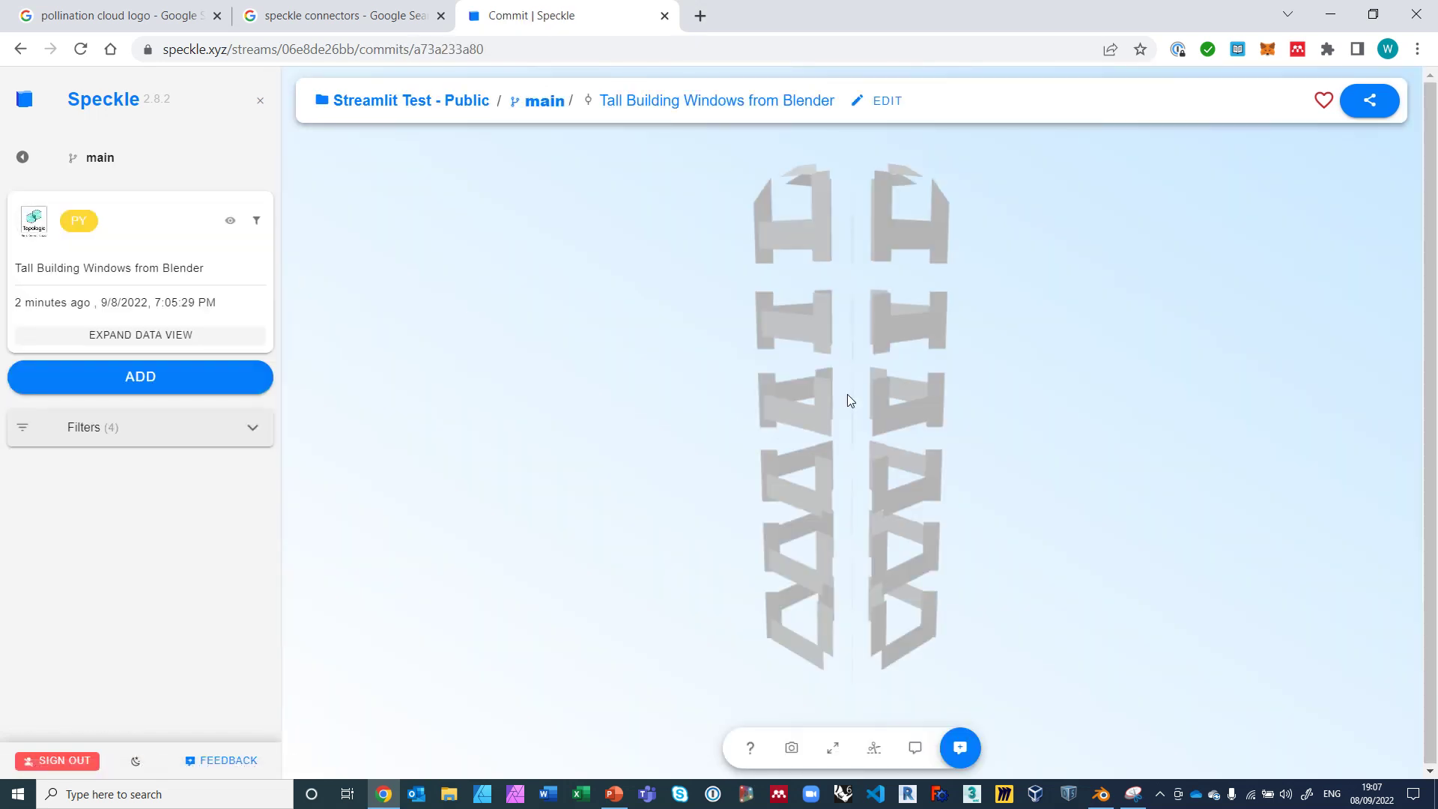
drag(848, 394, 784, 364)
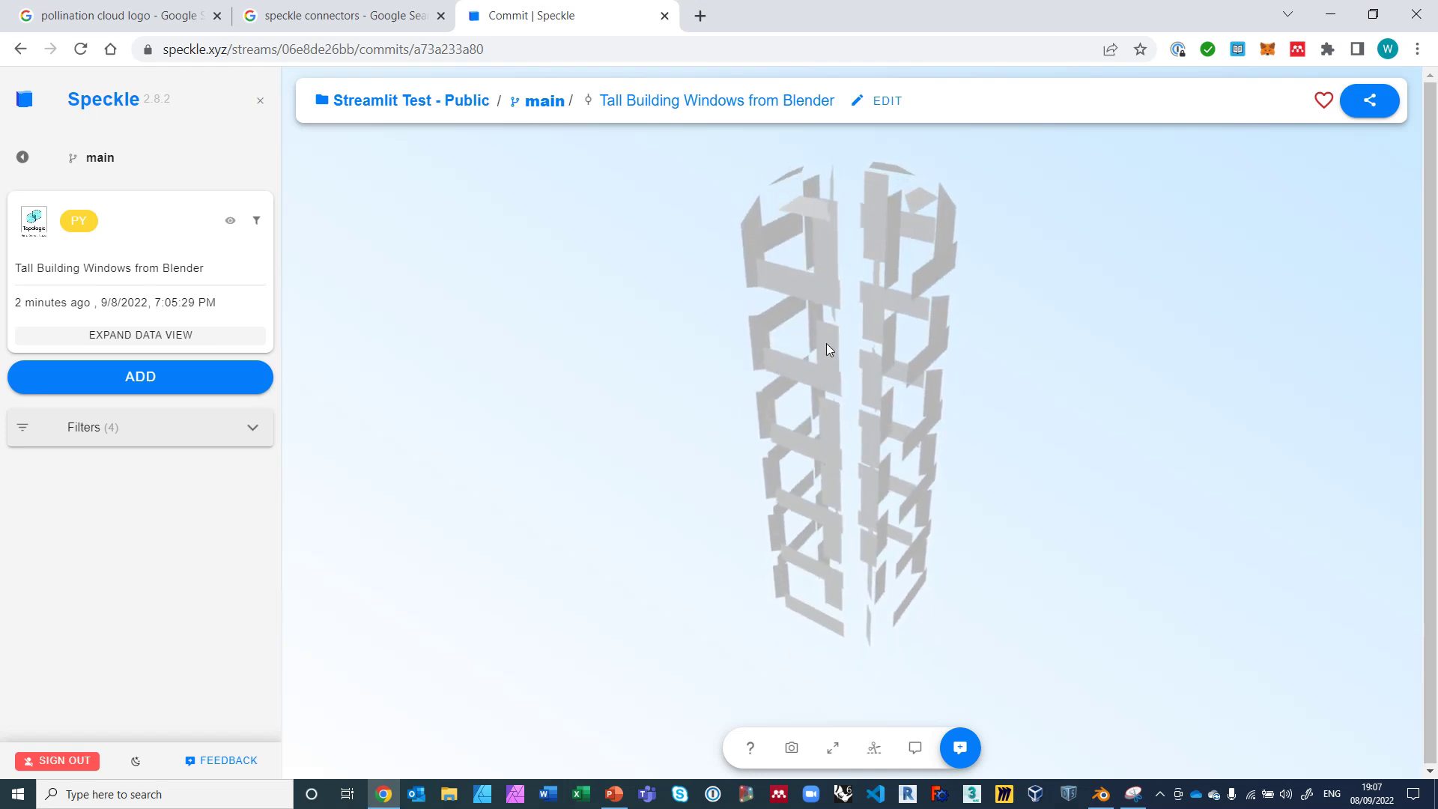
drag(826, 345, 889, 410)
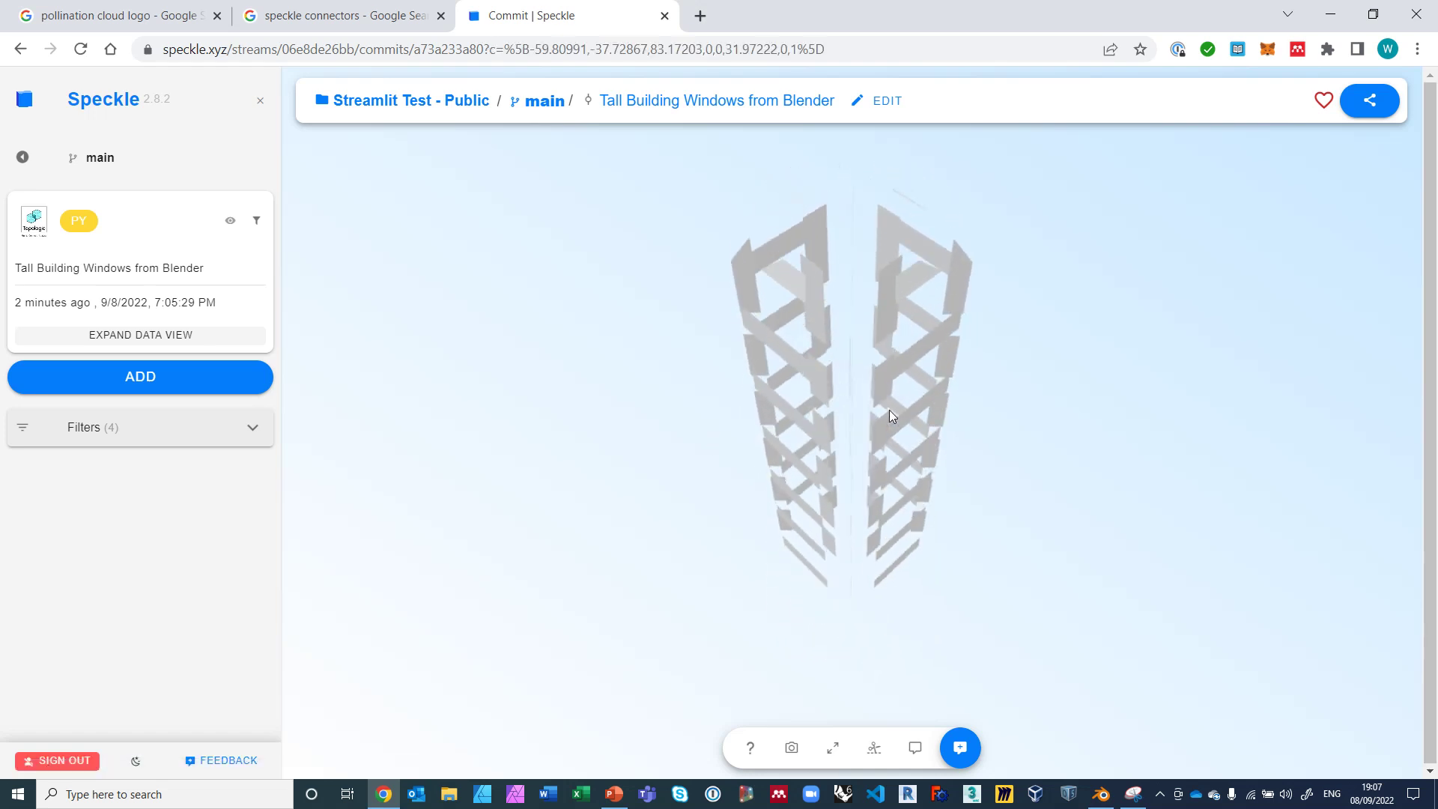
drag(899, 337, 947, 277)
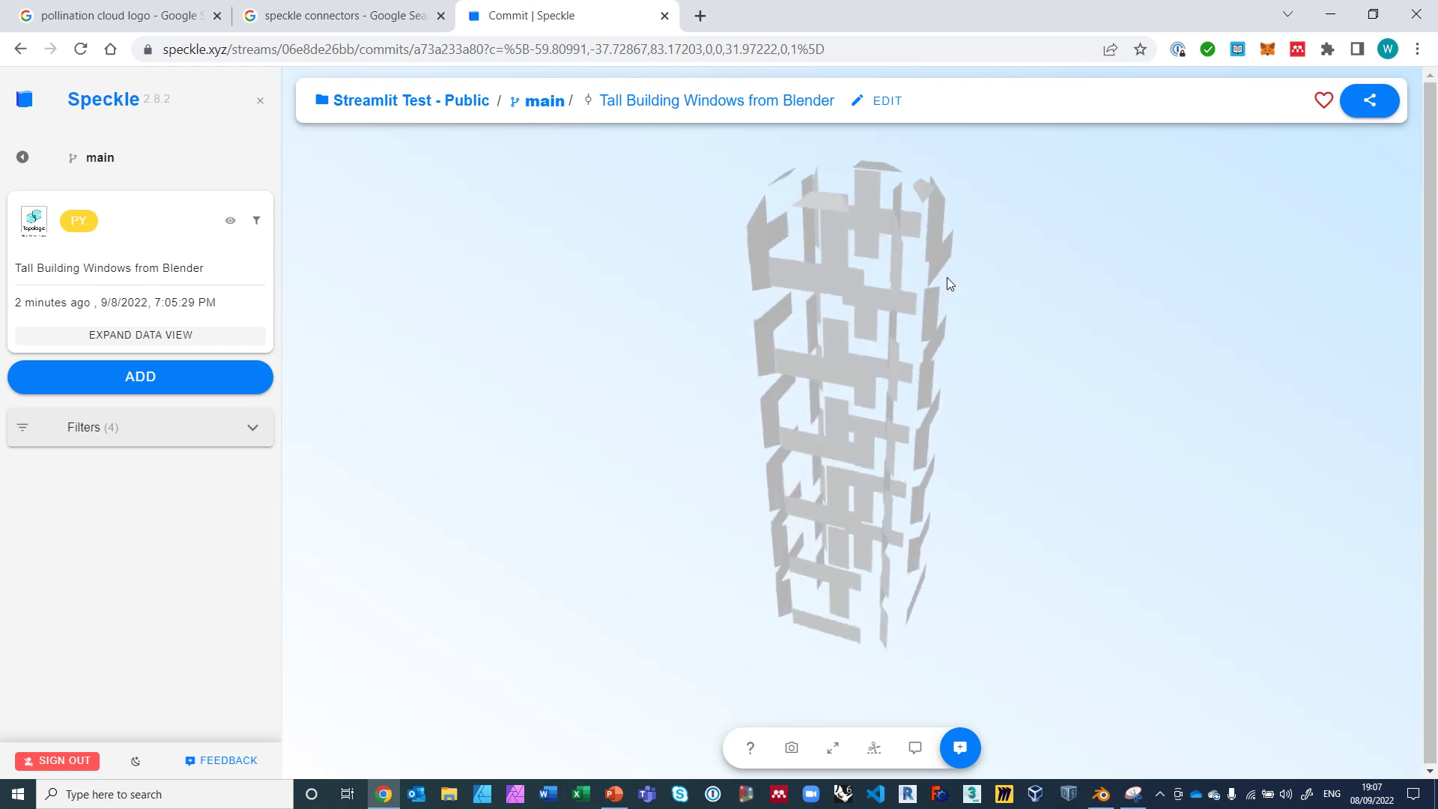
drag(864, 313, 653, 195)
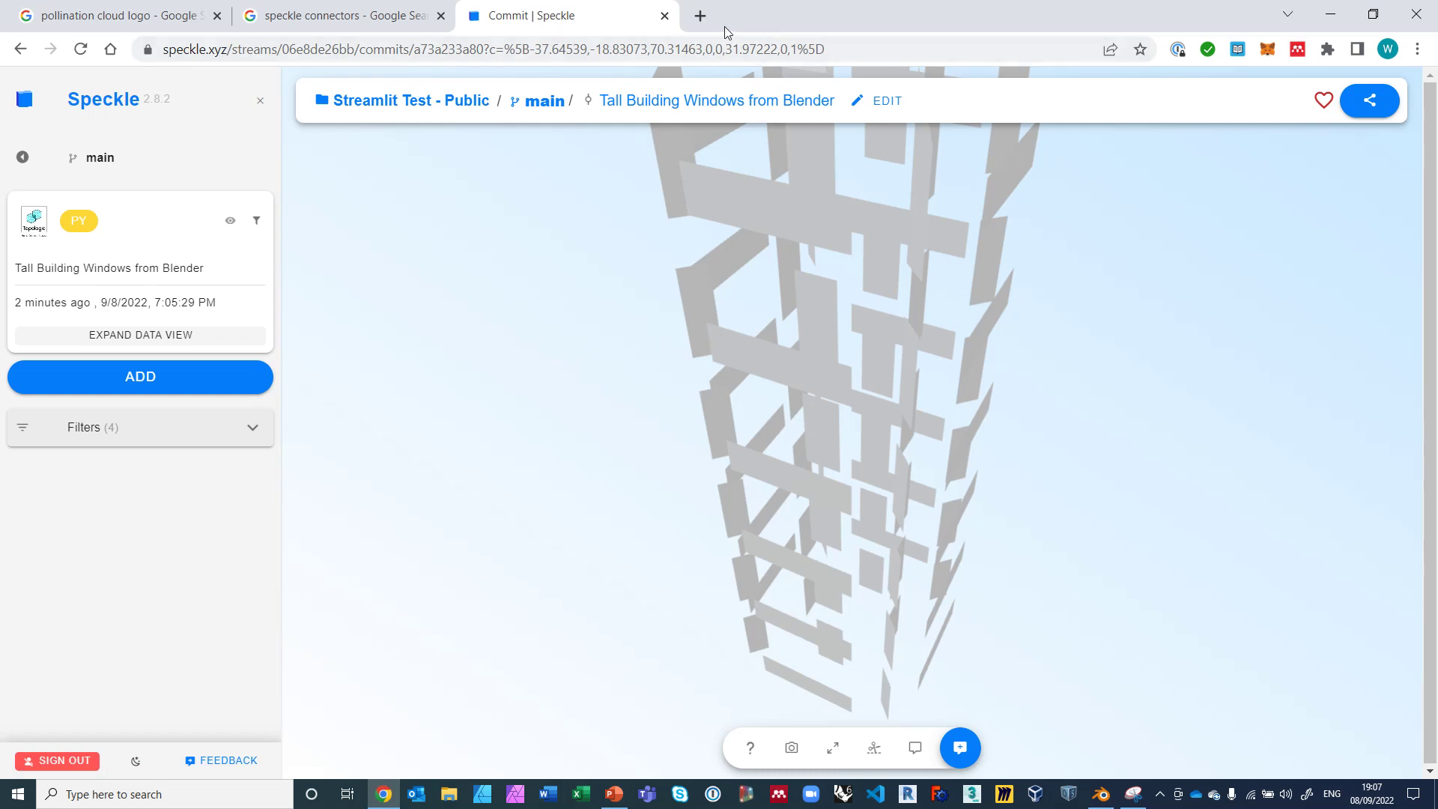
In a new tab, search for 'streamlit' and go to the Streamlit homepage.
click(701, 16)
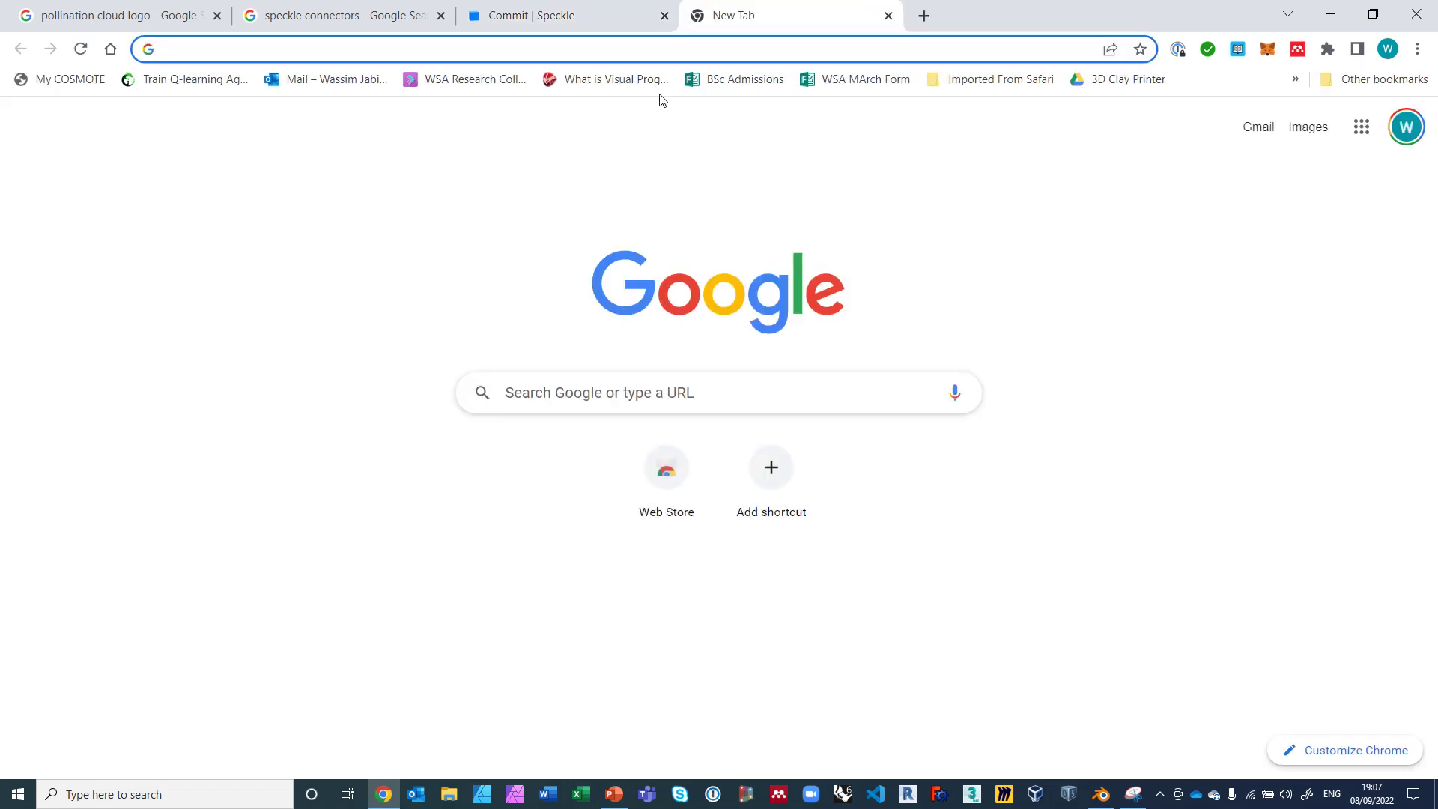
text(streaml)
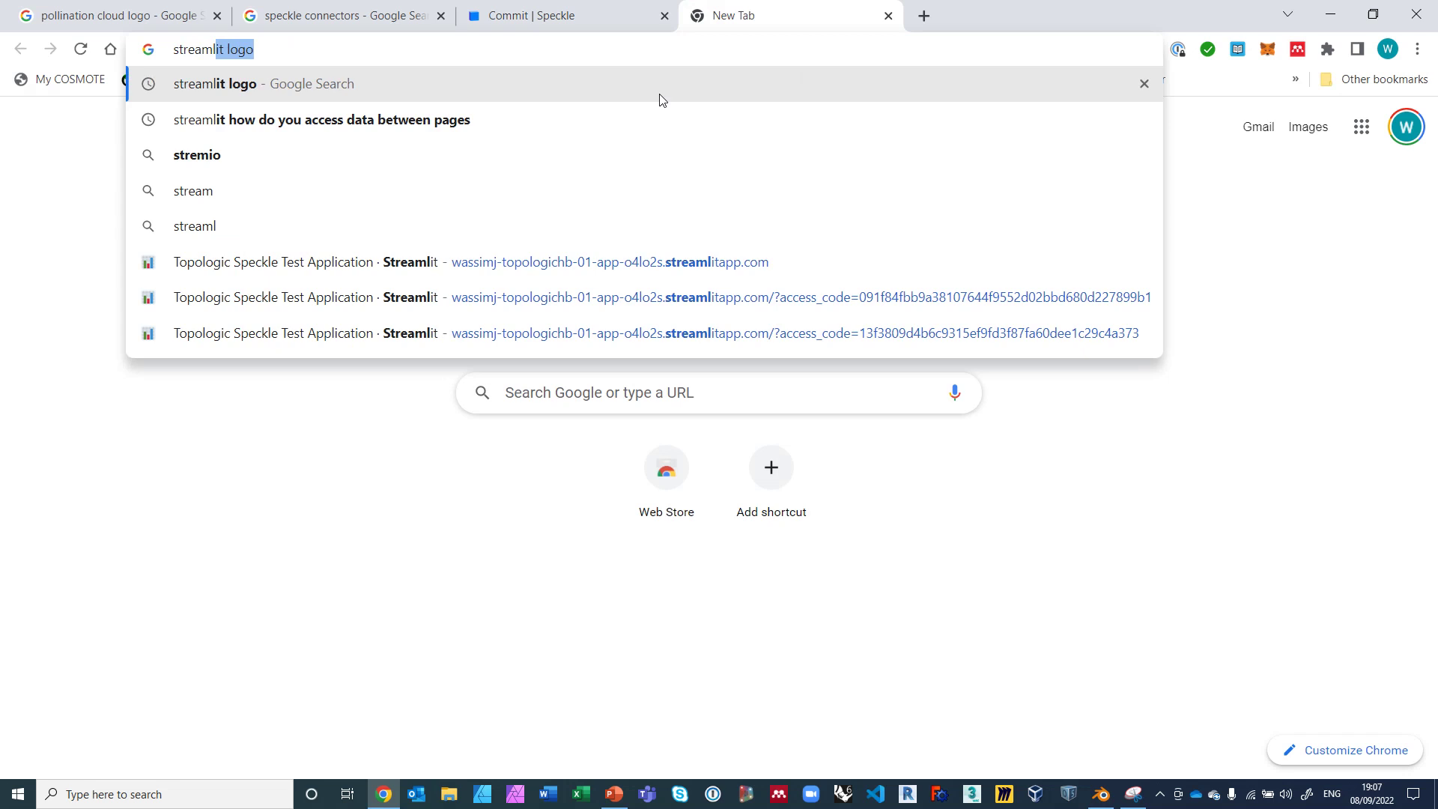
text(it)
key(Return)
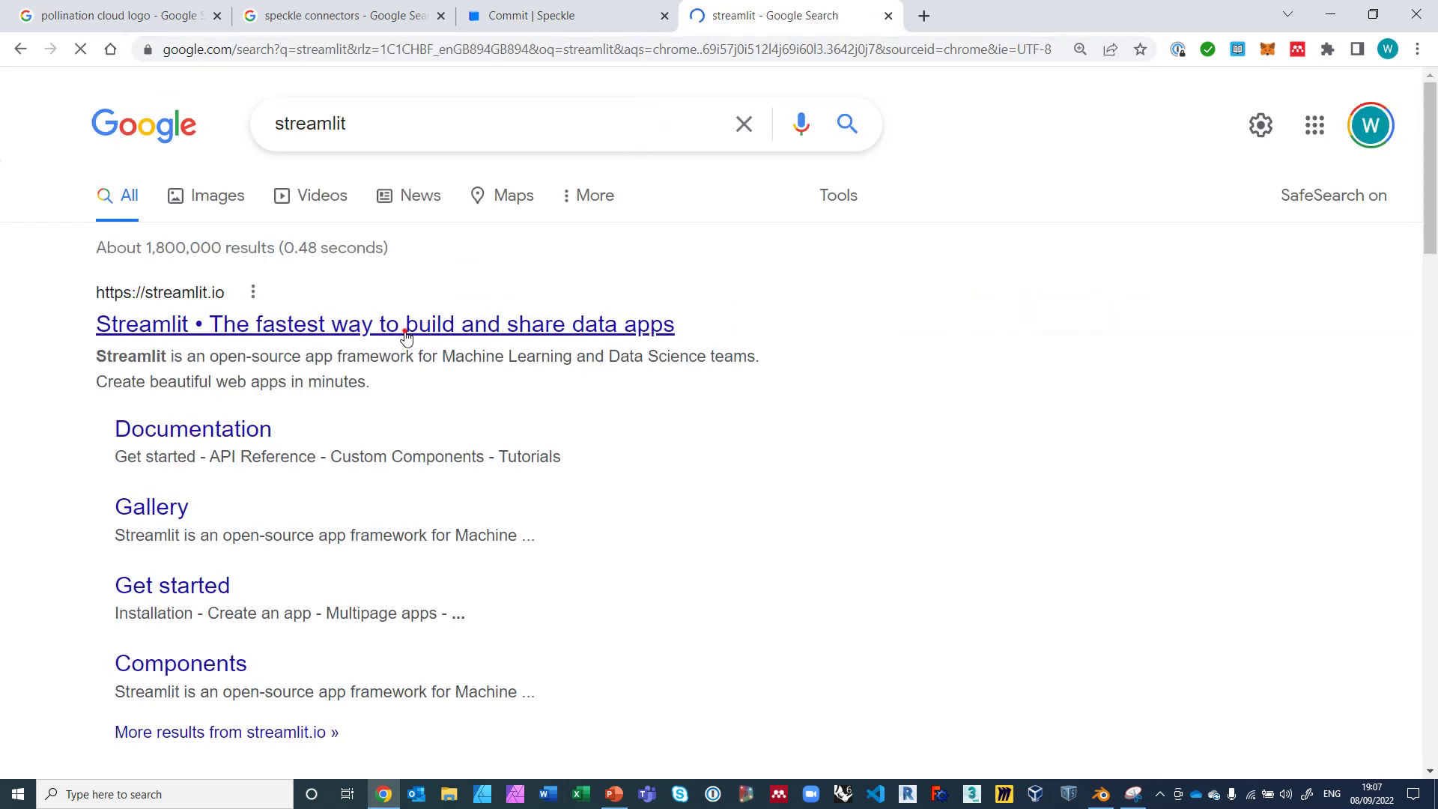
click(406, 337)
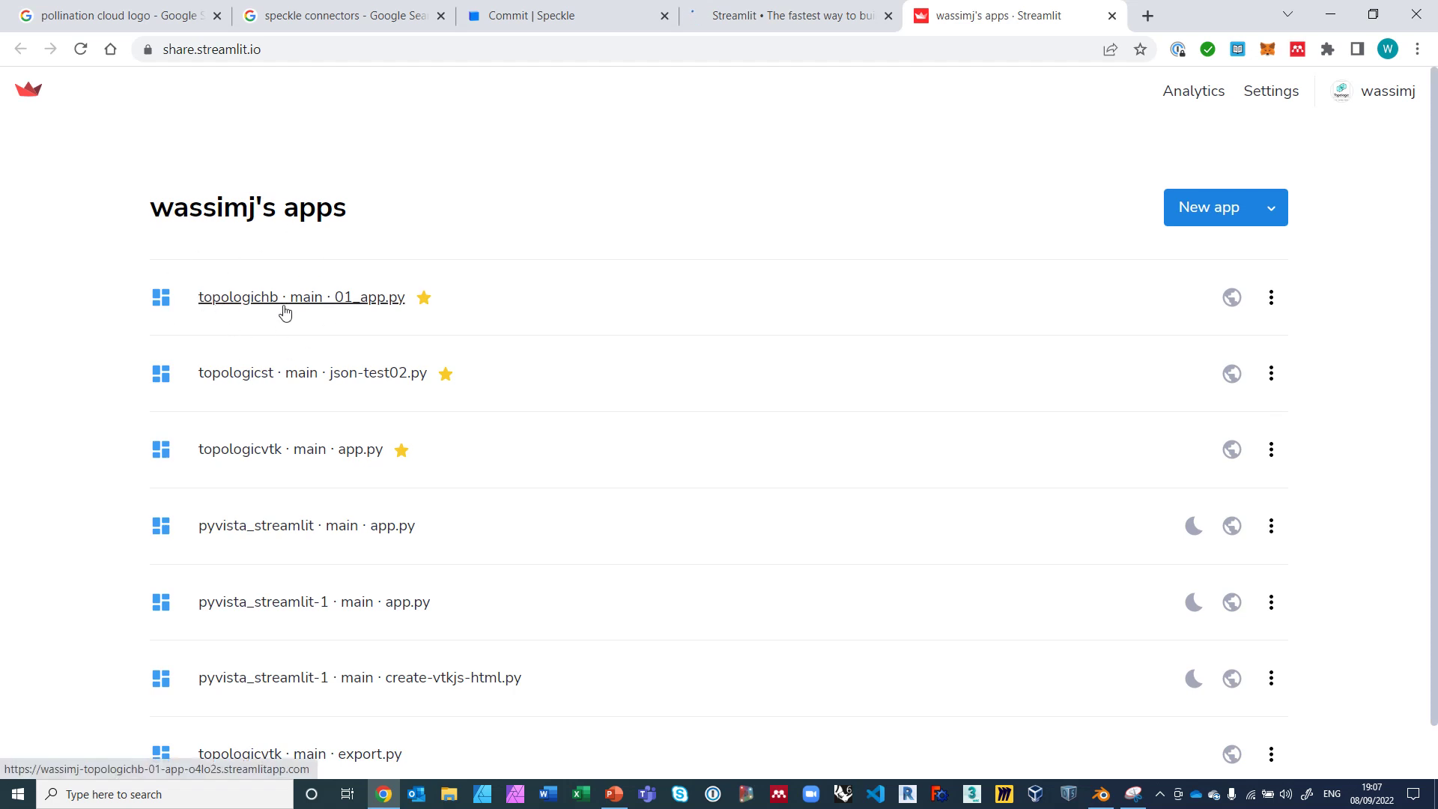
Launch the topologichb · main · 01_app.py app from the Streamlit apps list.
click(346, 302)
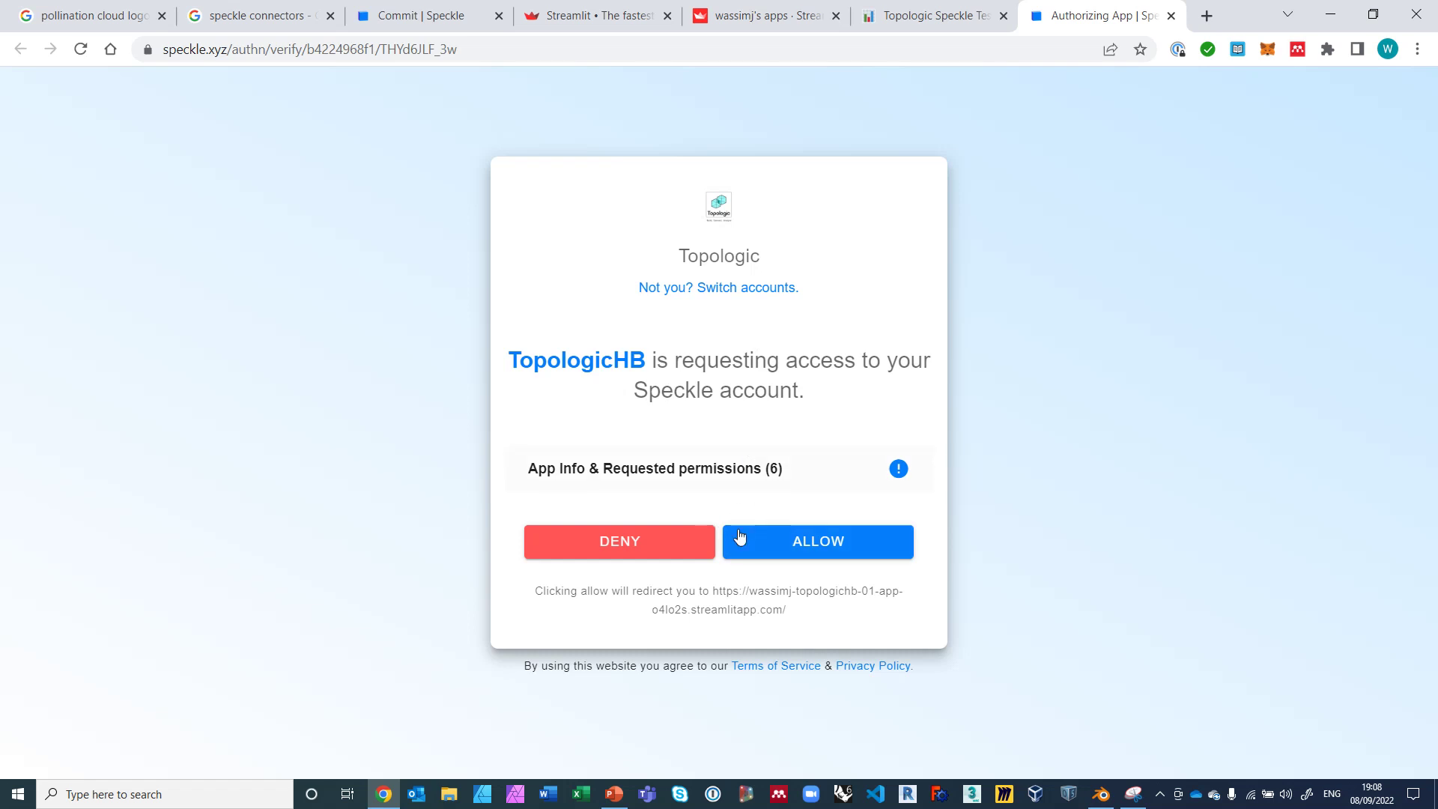
Allow TopologicHB access to the Speckle account on the authorization page.
click(819, 542)
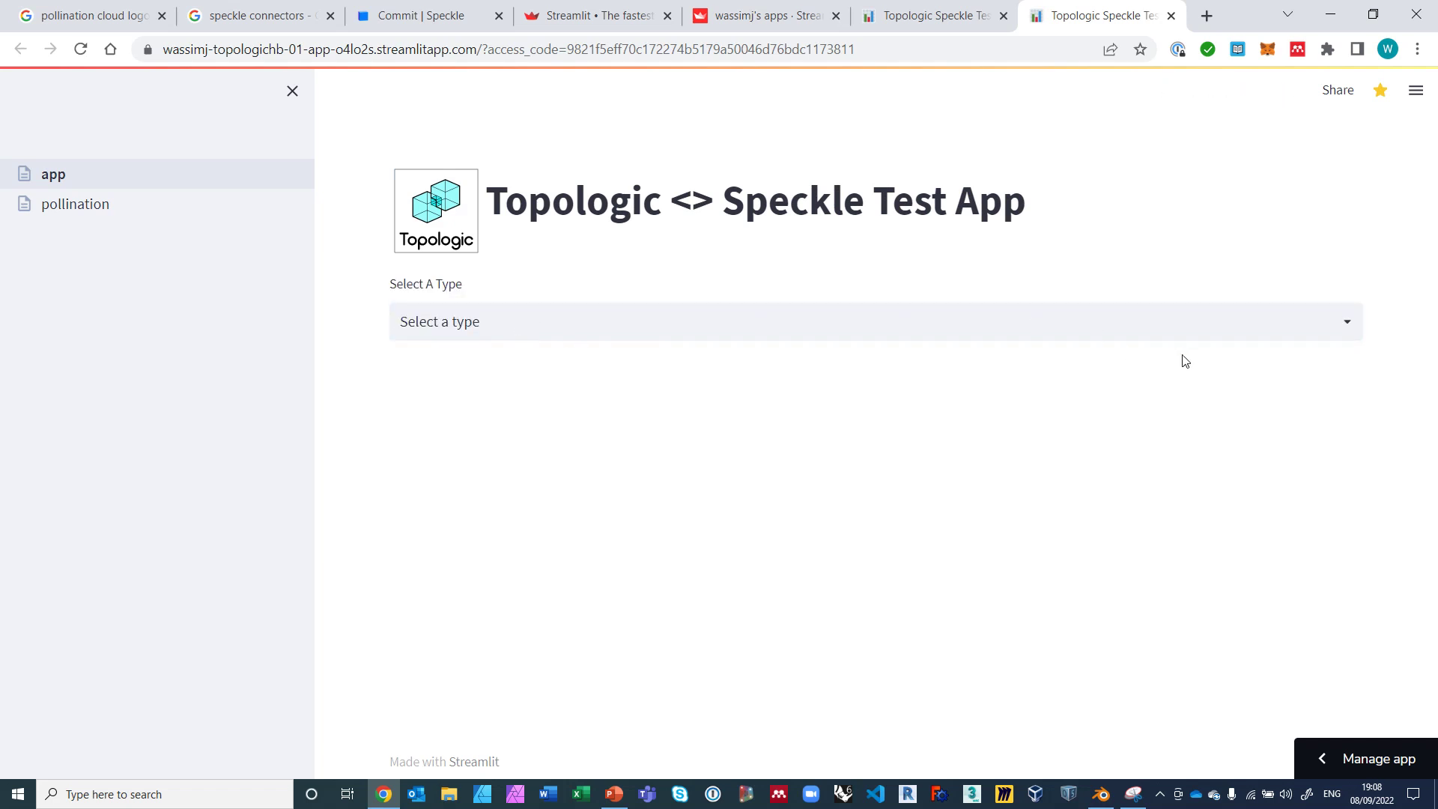
Set type Building, stream Streamlit Test - Public and branch main, and list the commits.
click(1348, 328)
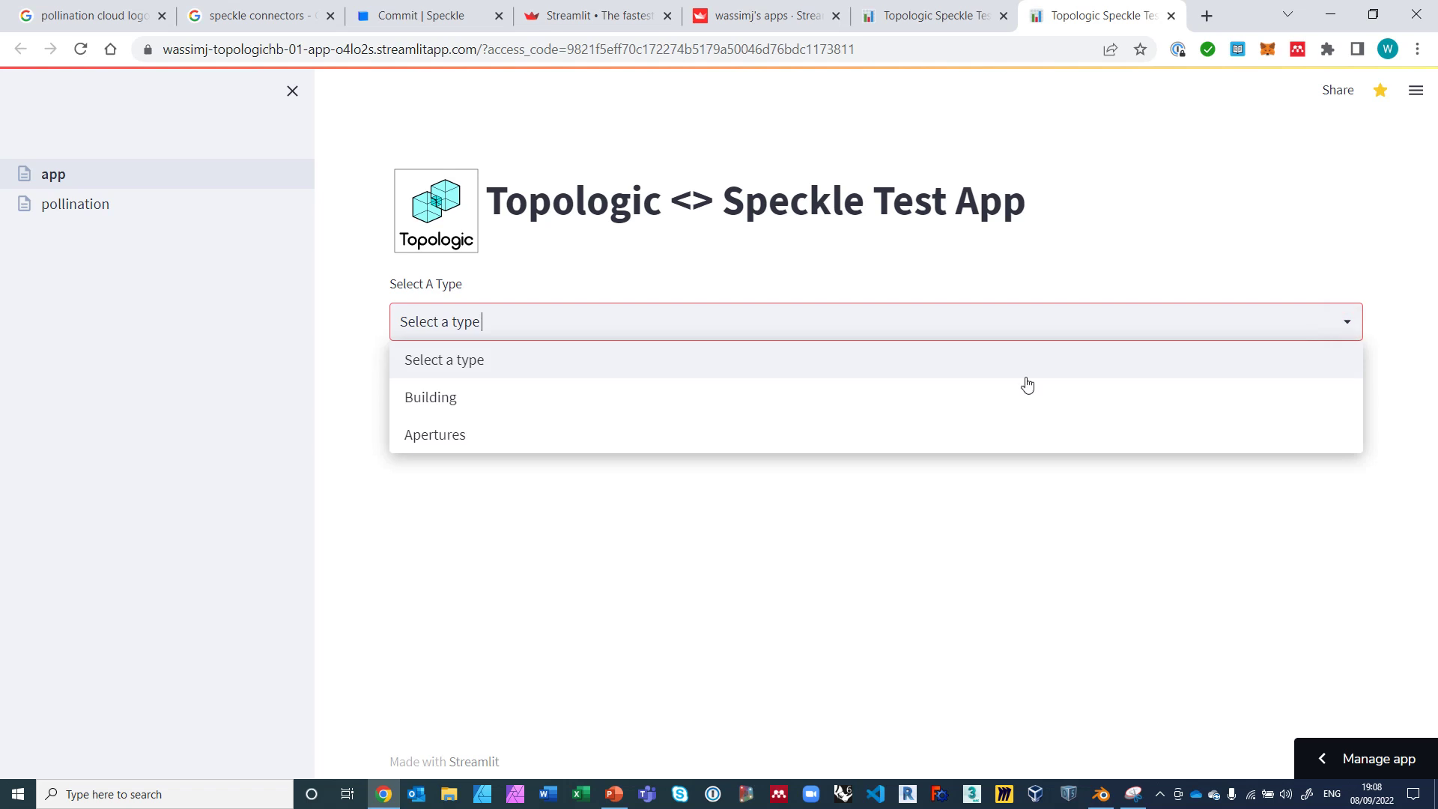
click(435, 400)
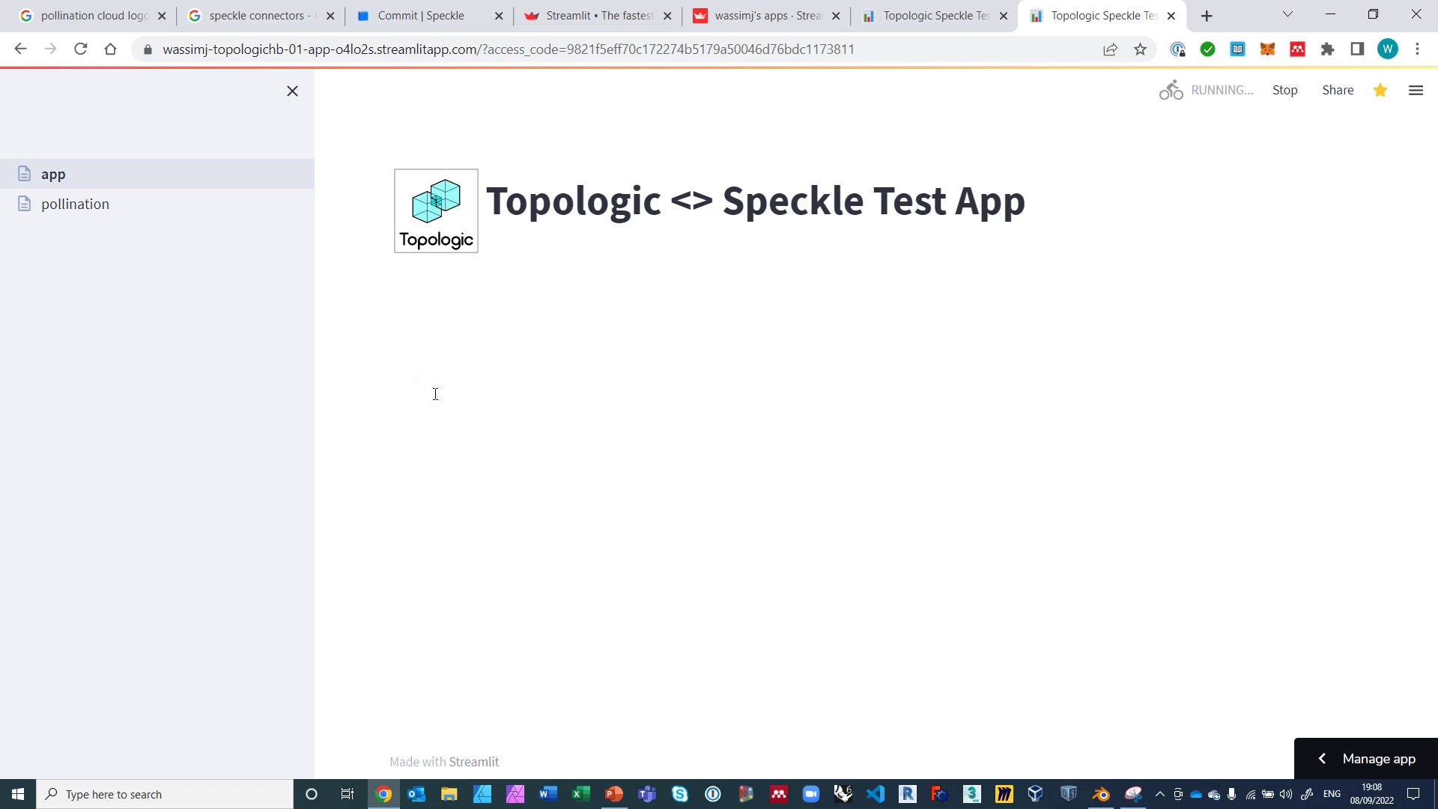
click(484, 412)
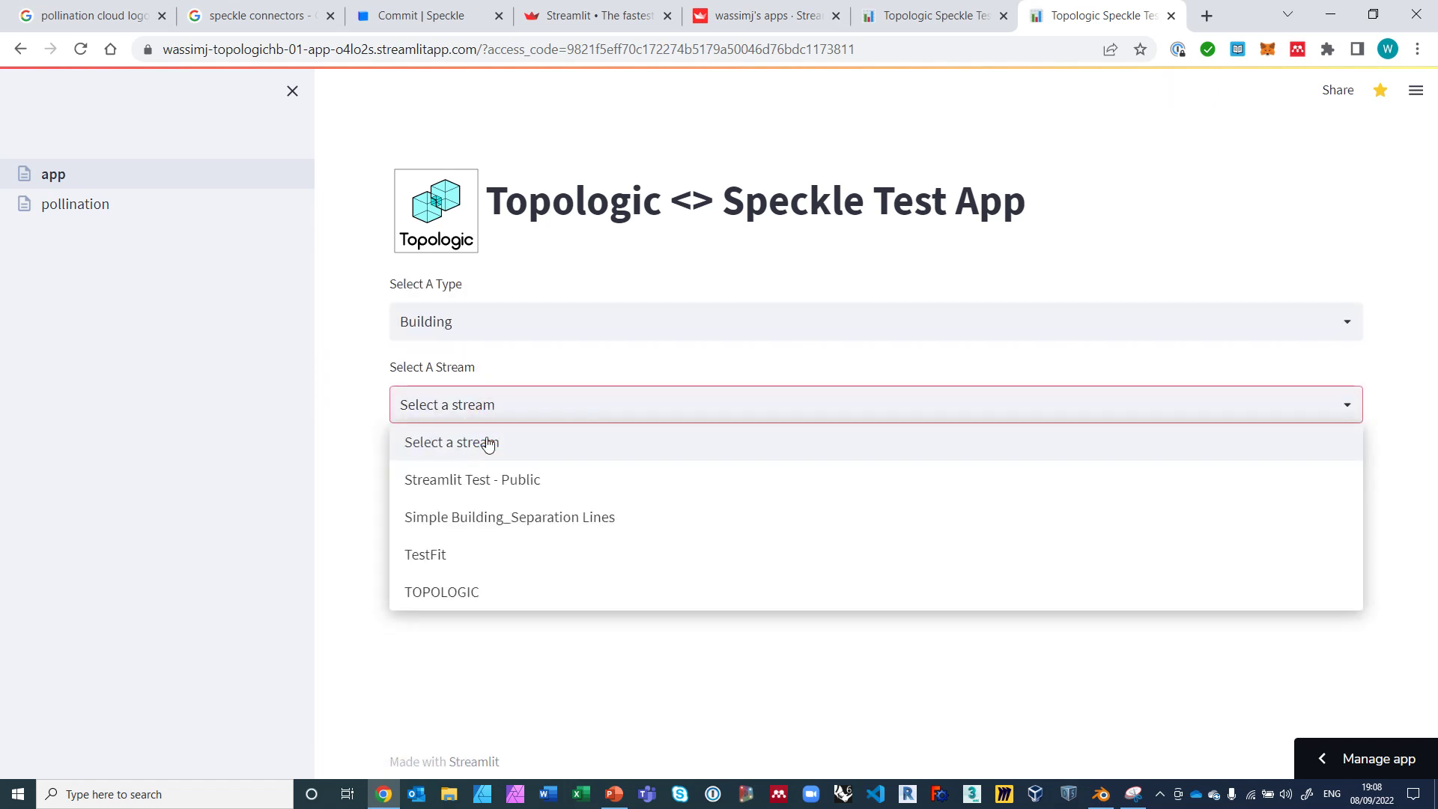
click(515, 484)
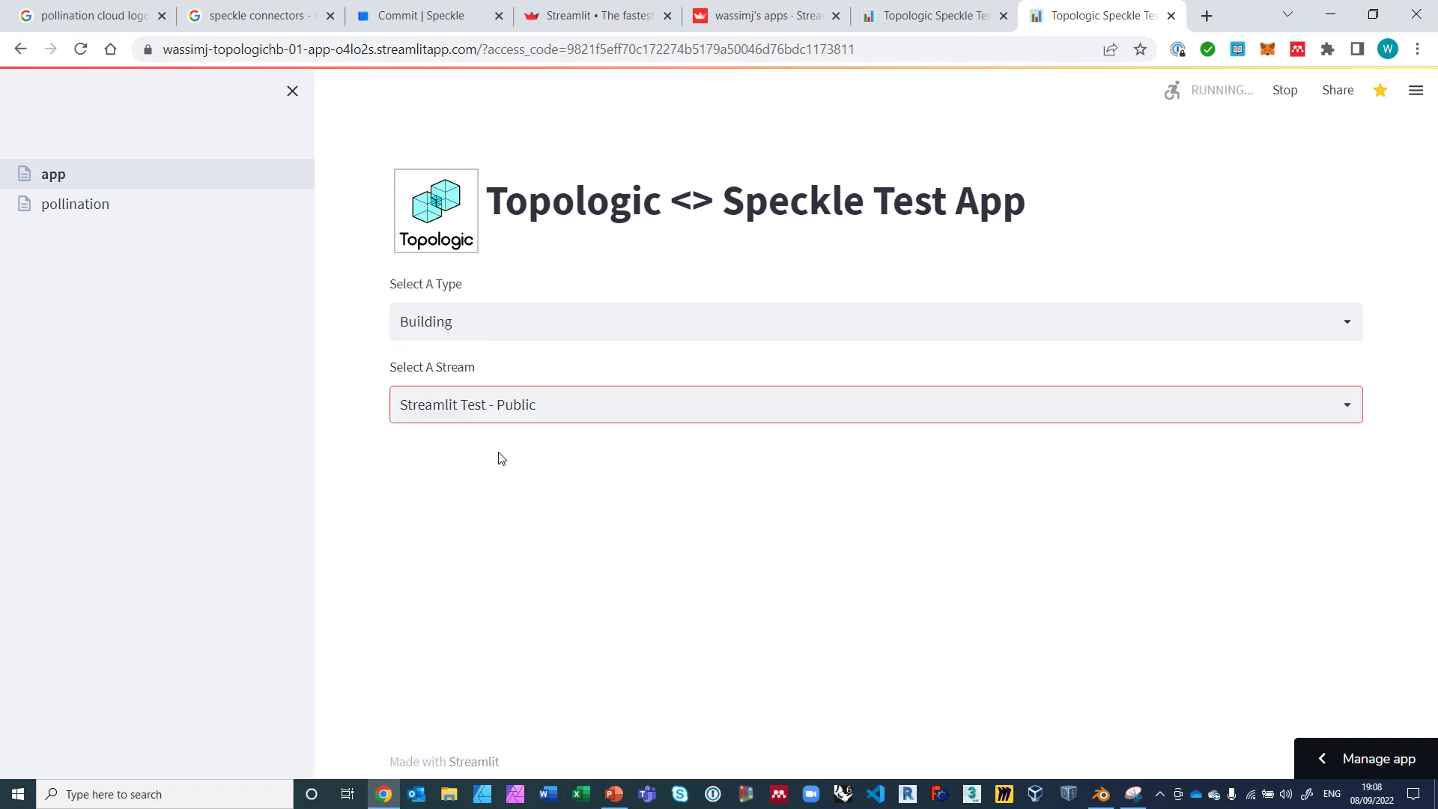
click(535, 492)
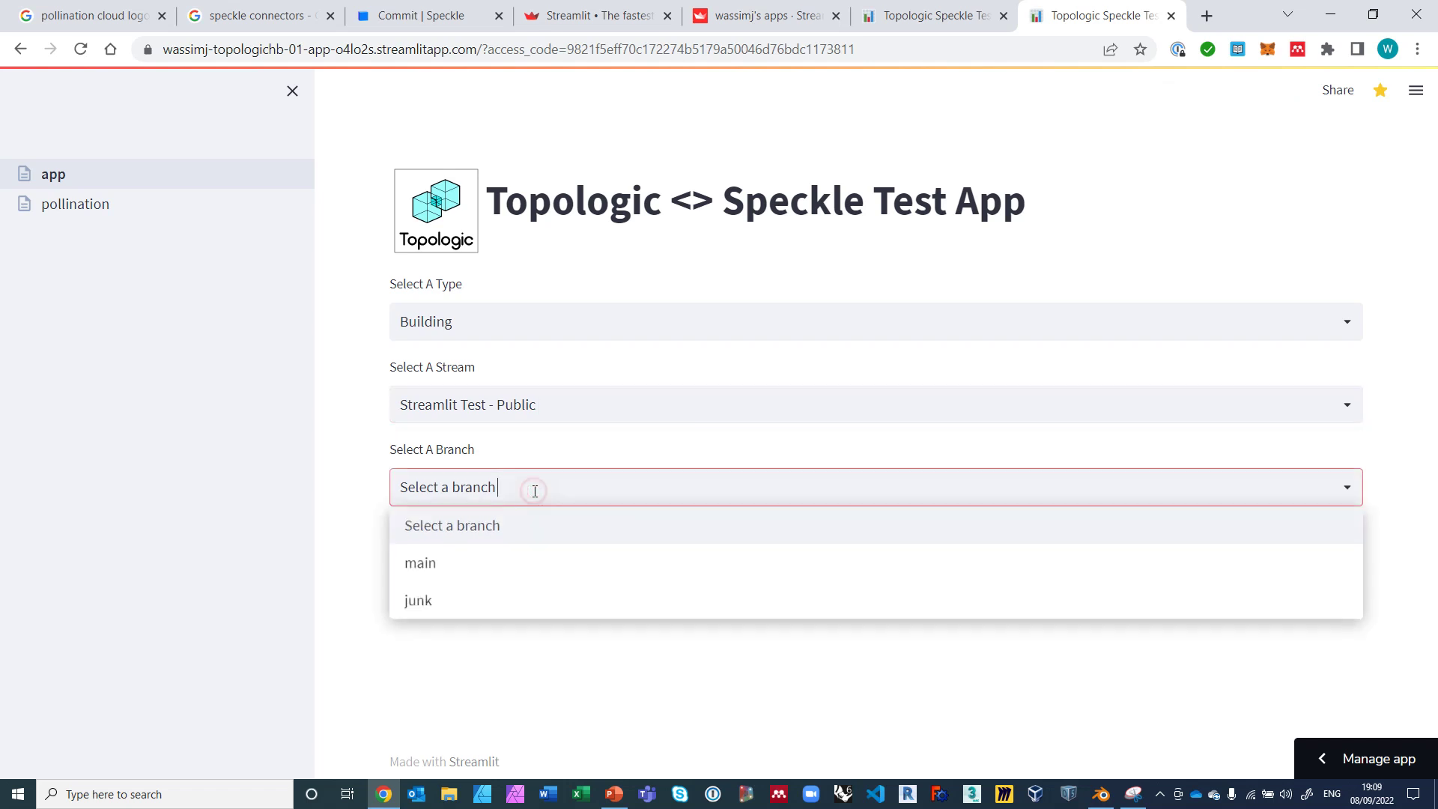
click(432, 564)
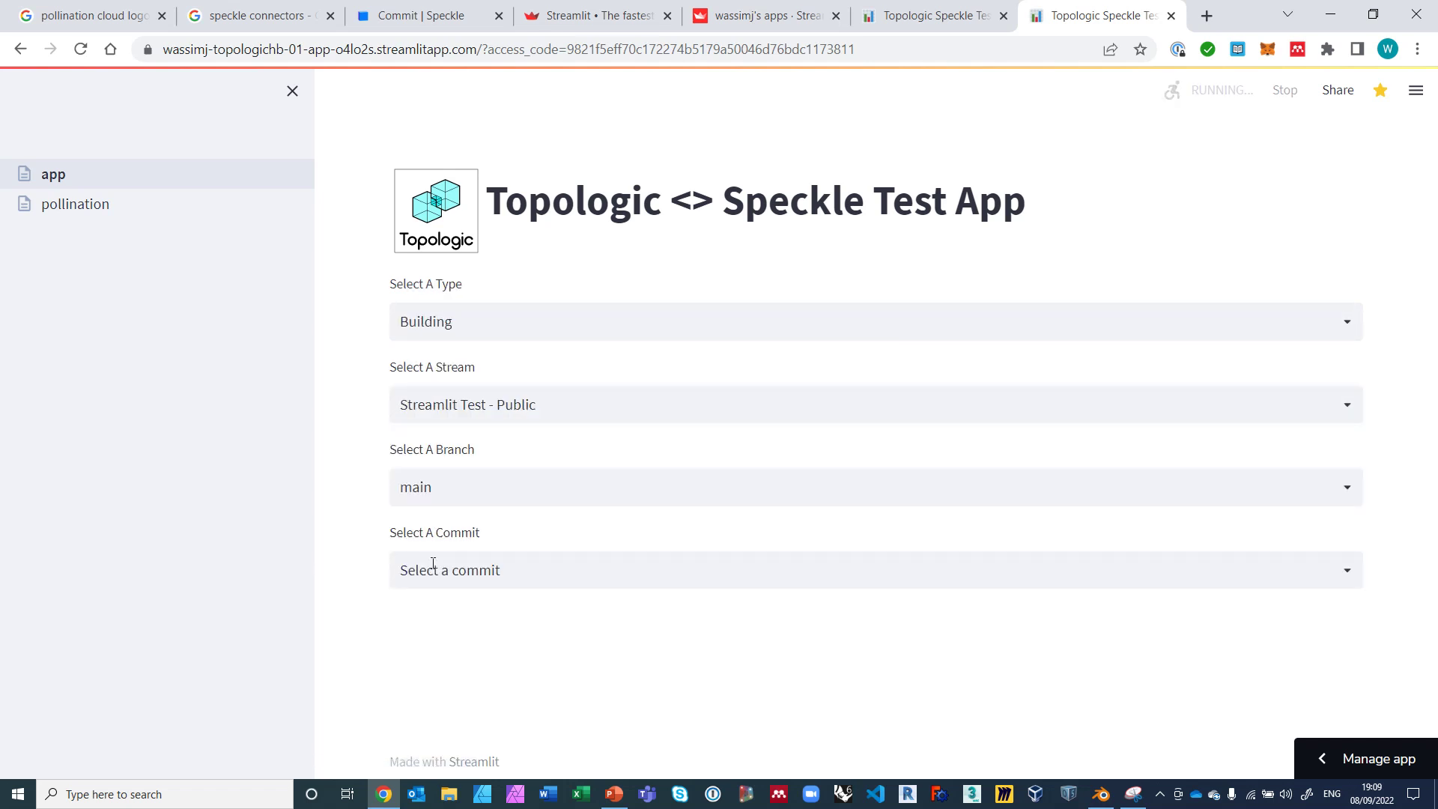
click(490, 568)
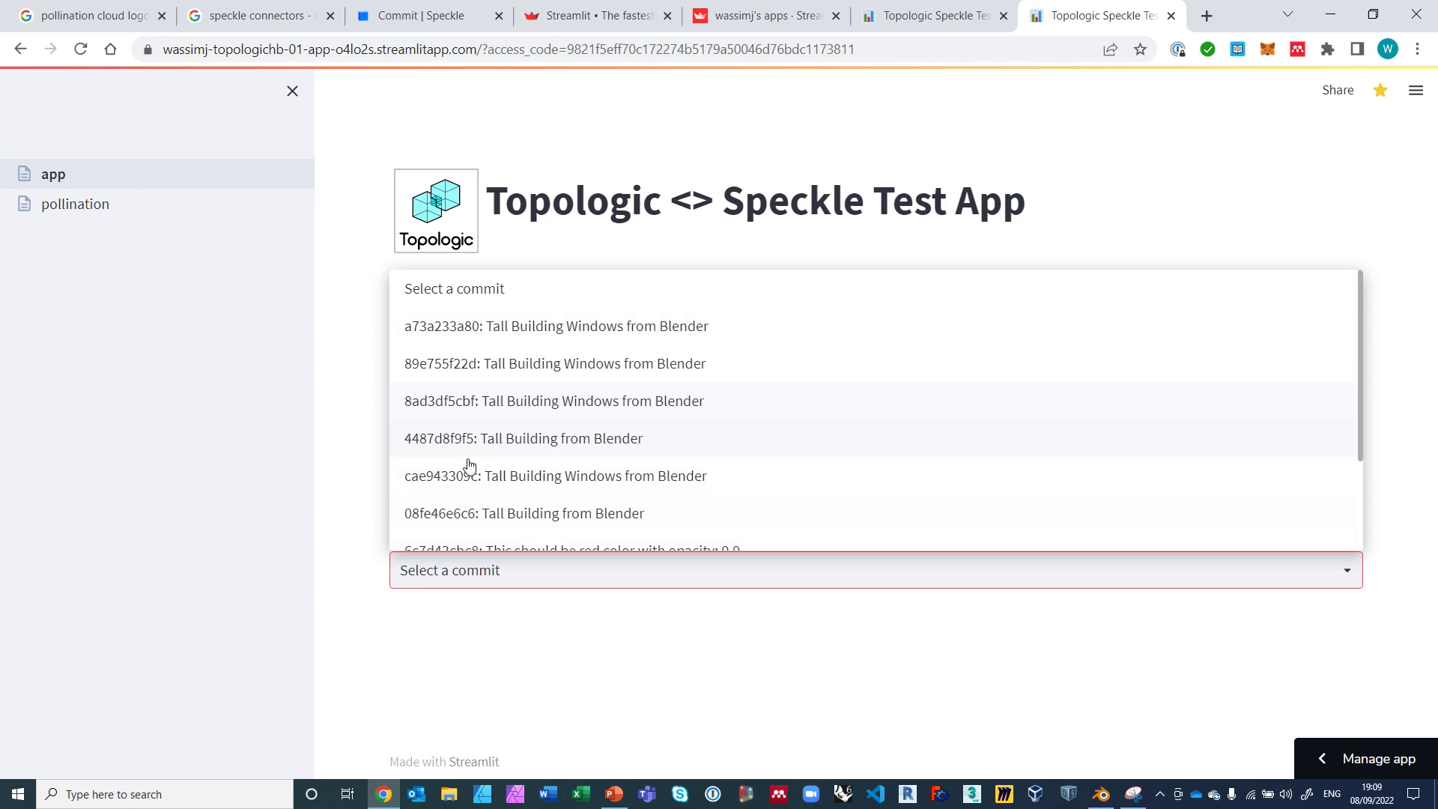
Choose commit 4487d8f9f5 'Tall Building from Blender', load it in the embedded viewer and orbit the tower.
click(563, 440)
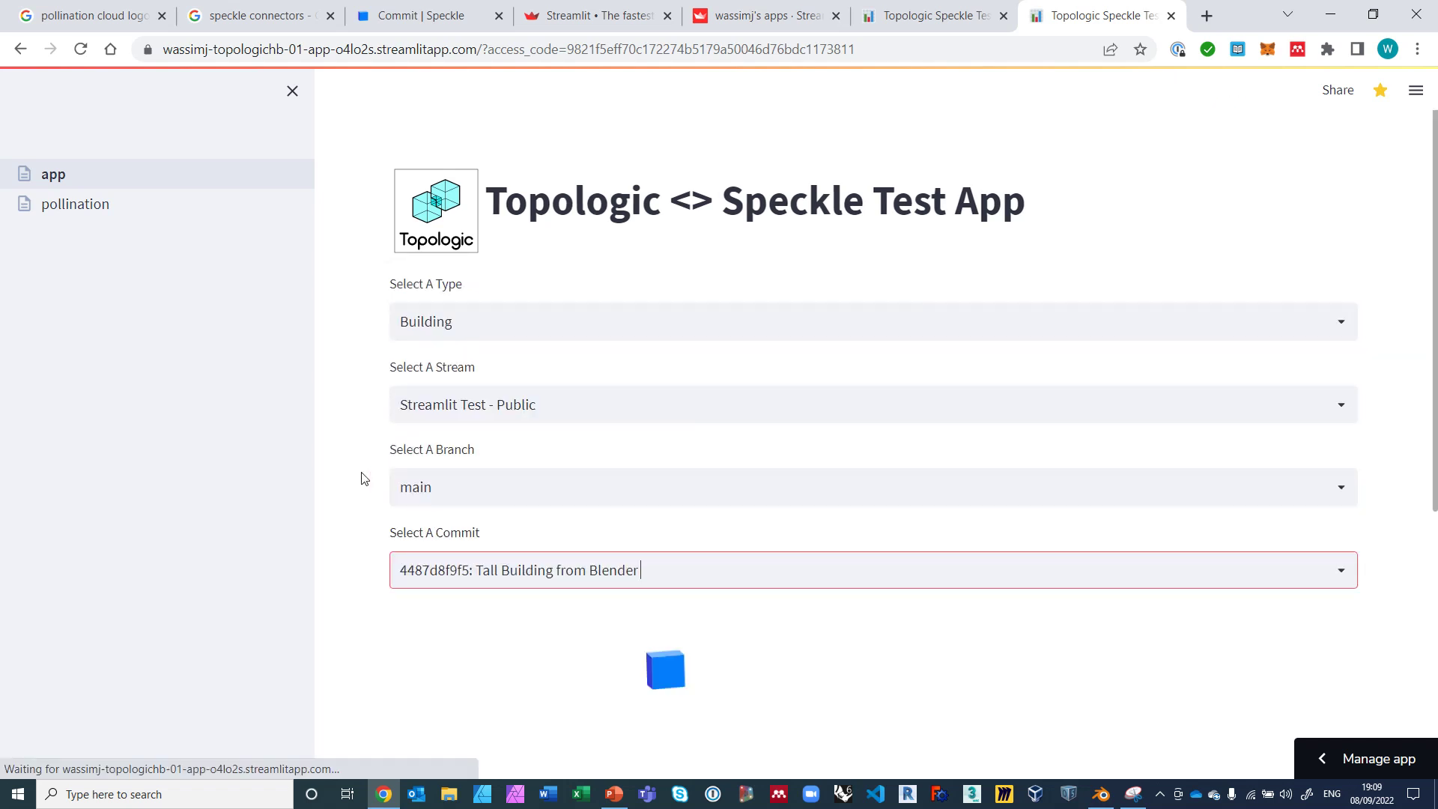
scroll(359, 480, down, 4)
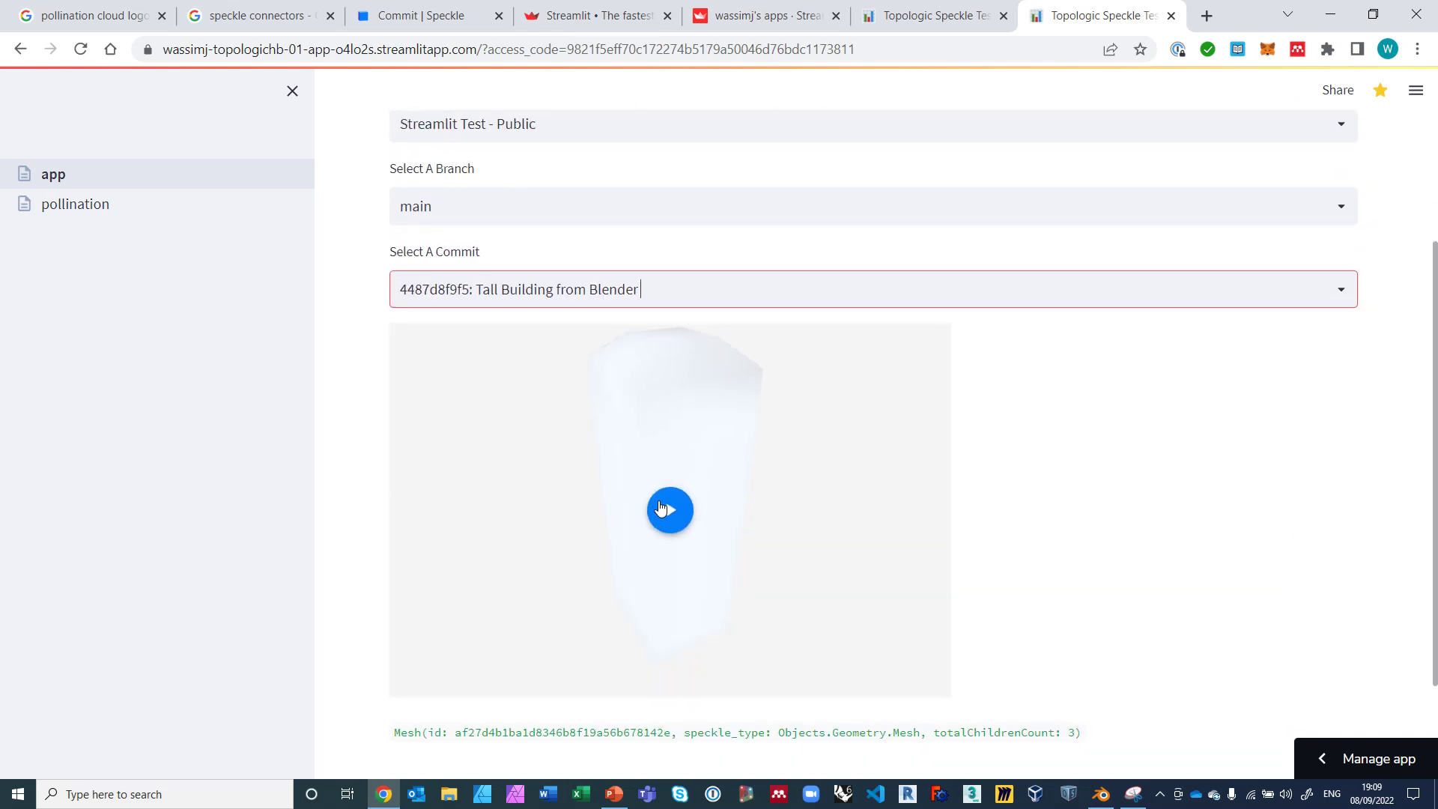
click(664, 511)
click(663, 510)
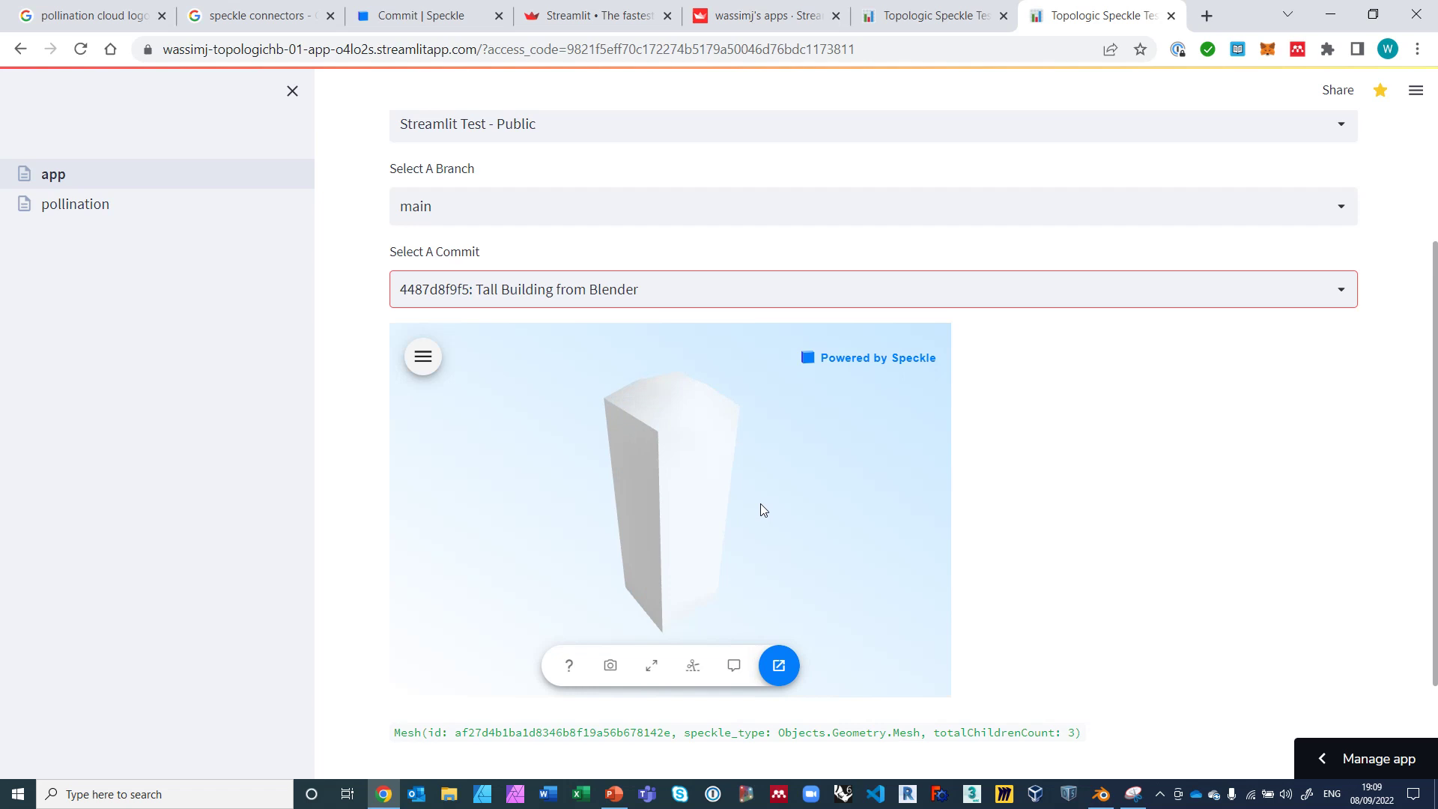
drag(857, 494, 838, 536)
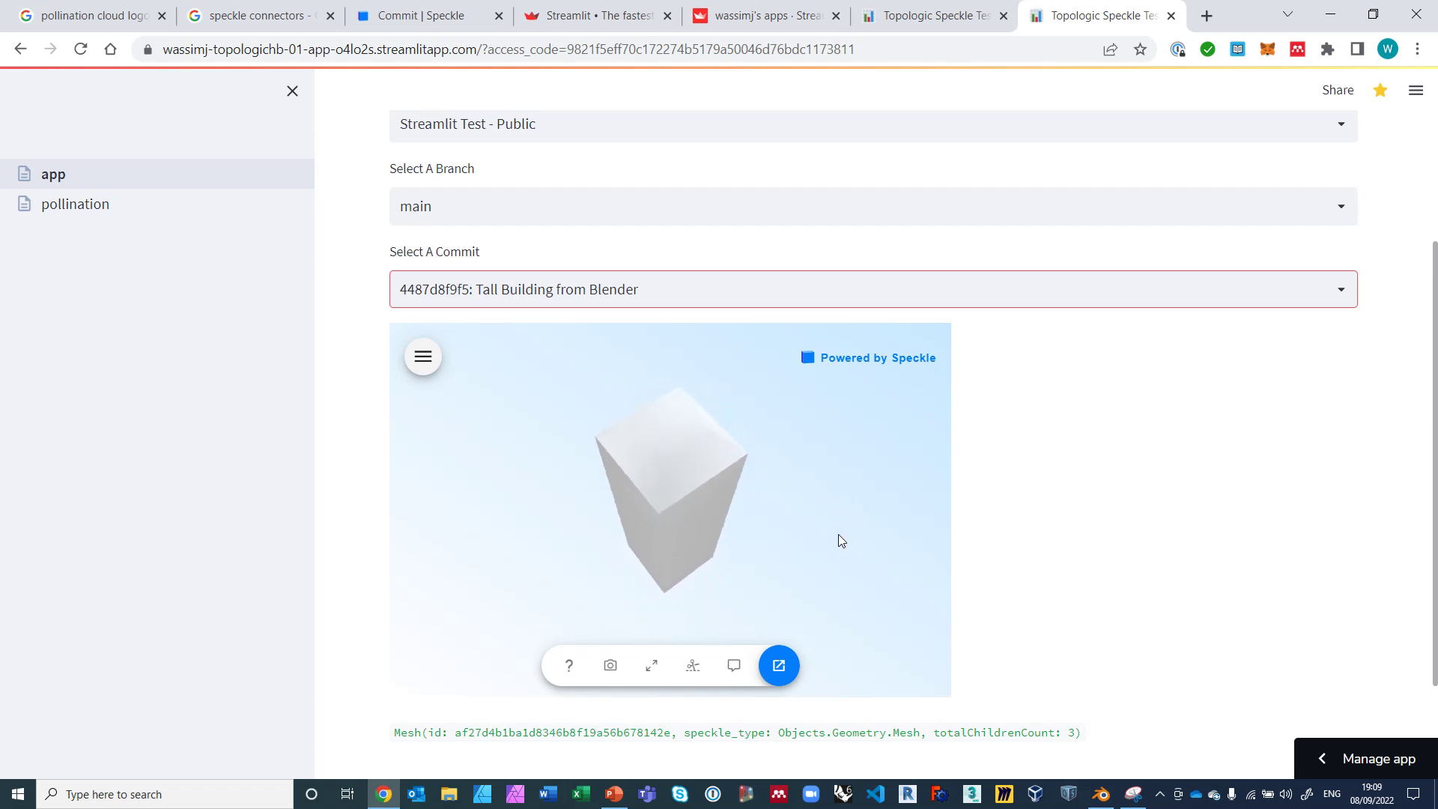
scroll(1076, 565, down, 1)
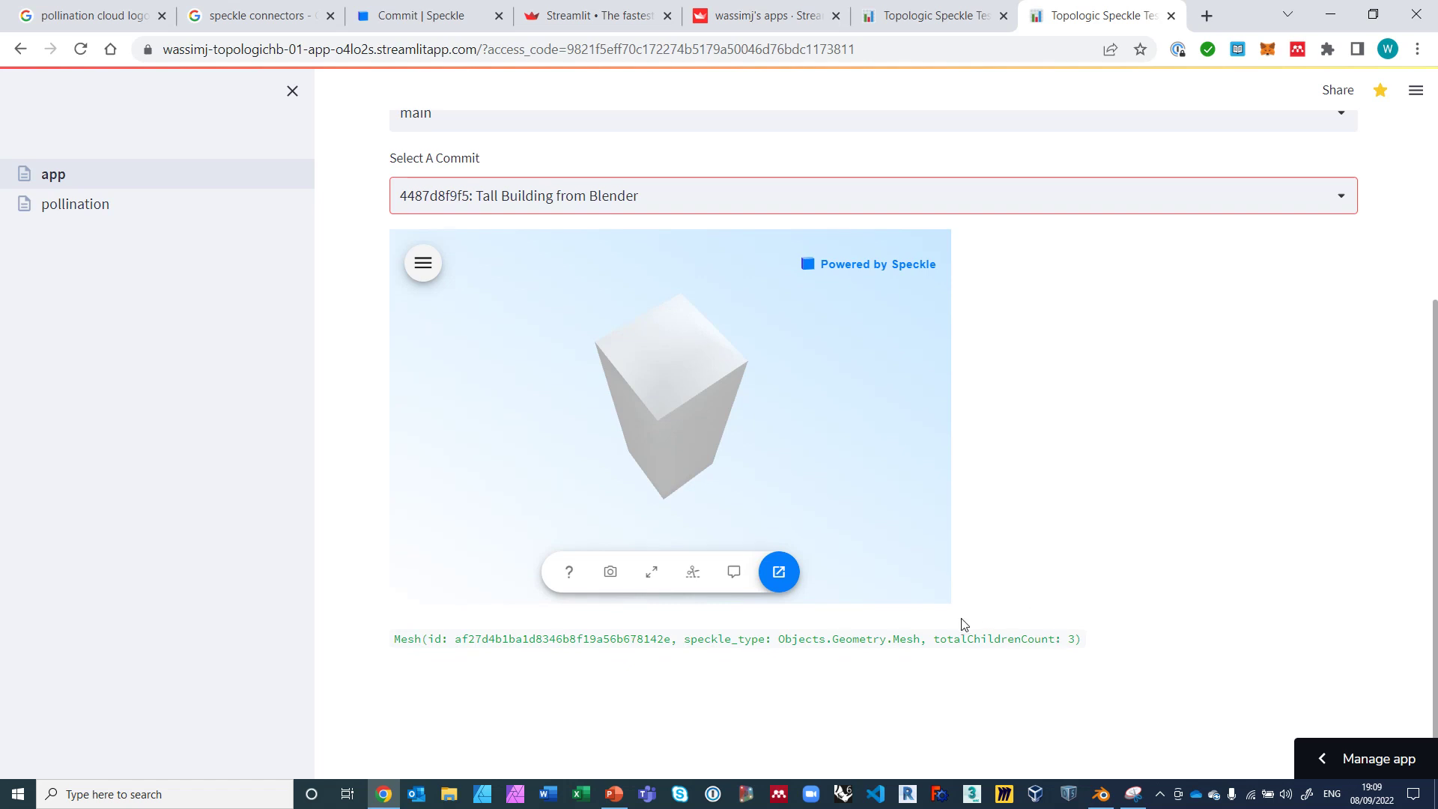
scroll(965, 624, up, 5)
scroll(964, 624, down, 2)
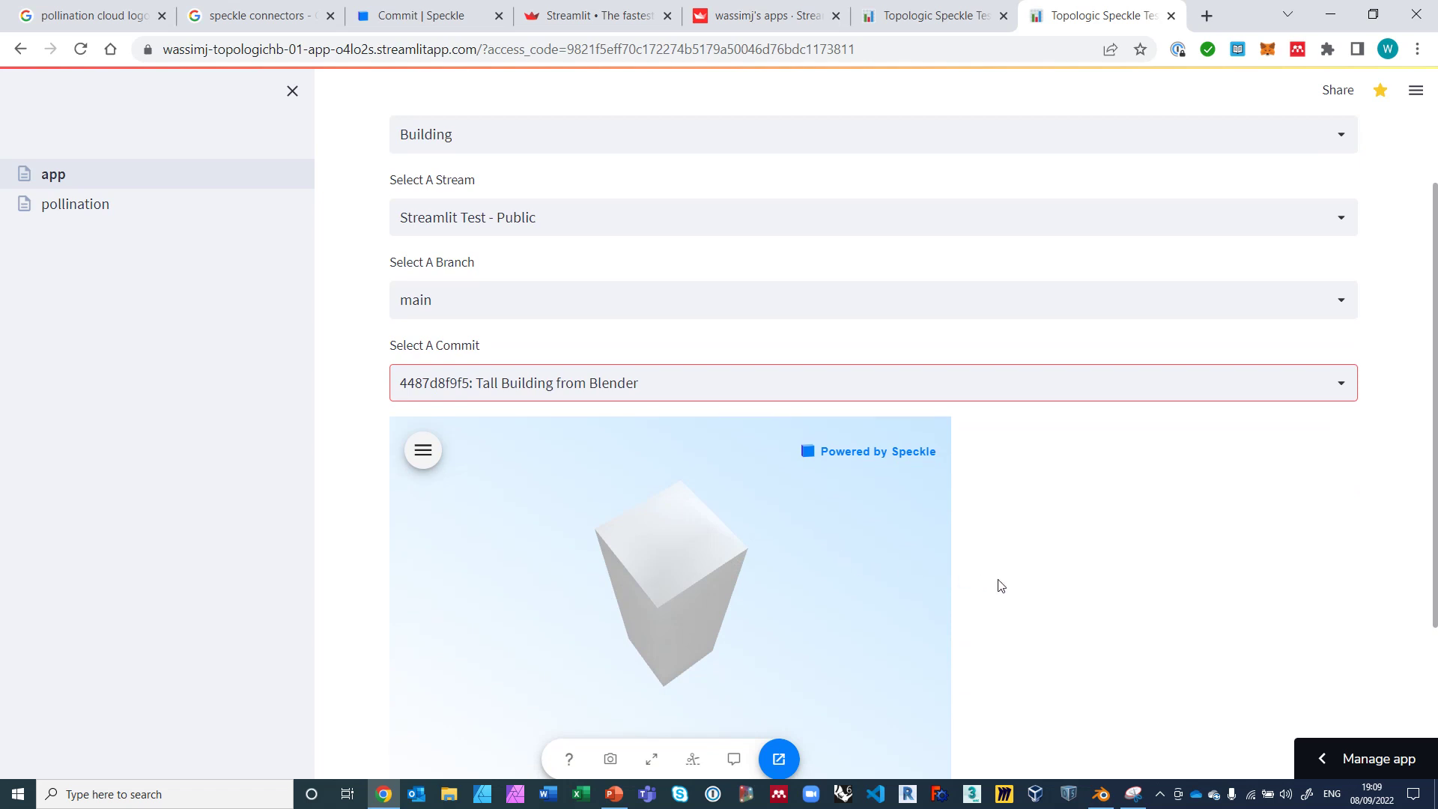
scroll(1000, 584, up, 2)
Switch the type to Apertures, pick commit a73a233a80 and load it in the viewer.
click(477, 323)
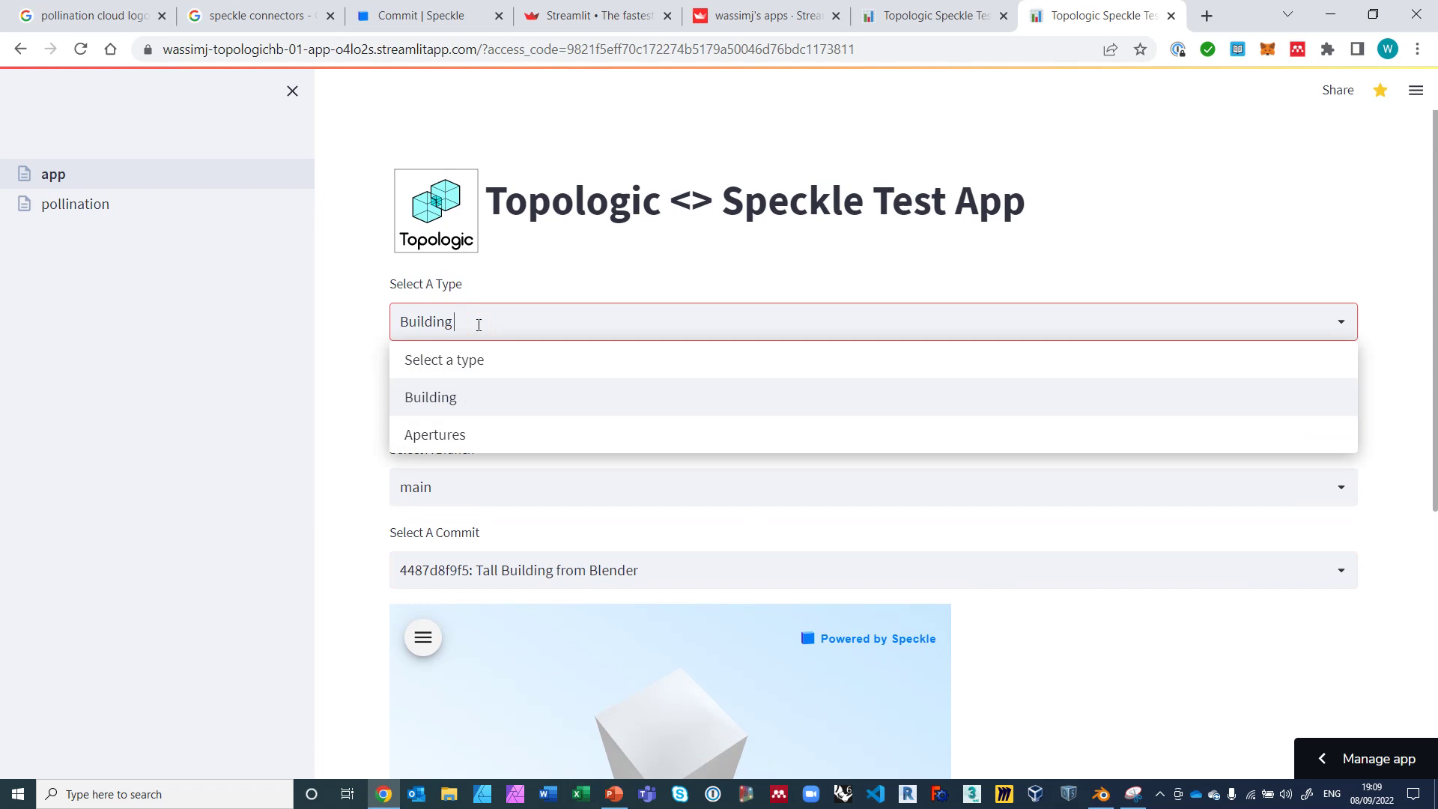
click(447, 433)
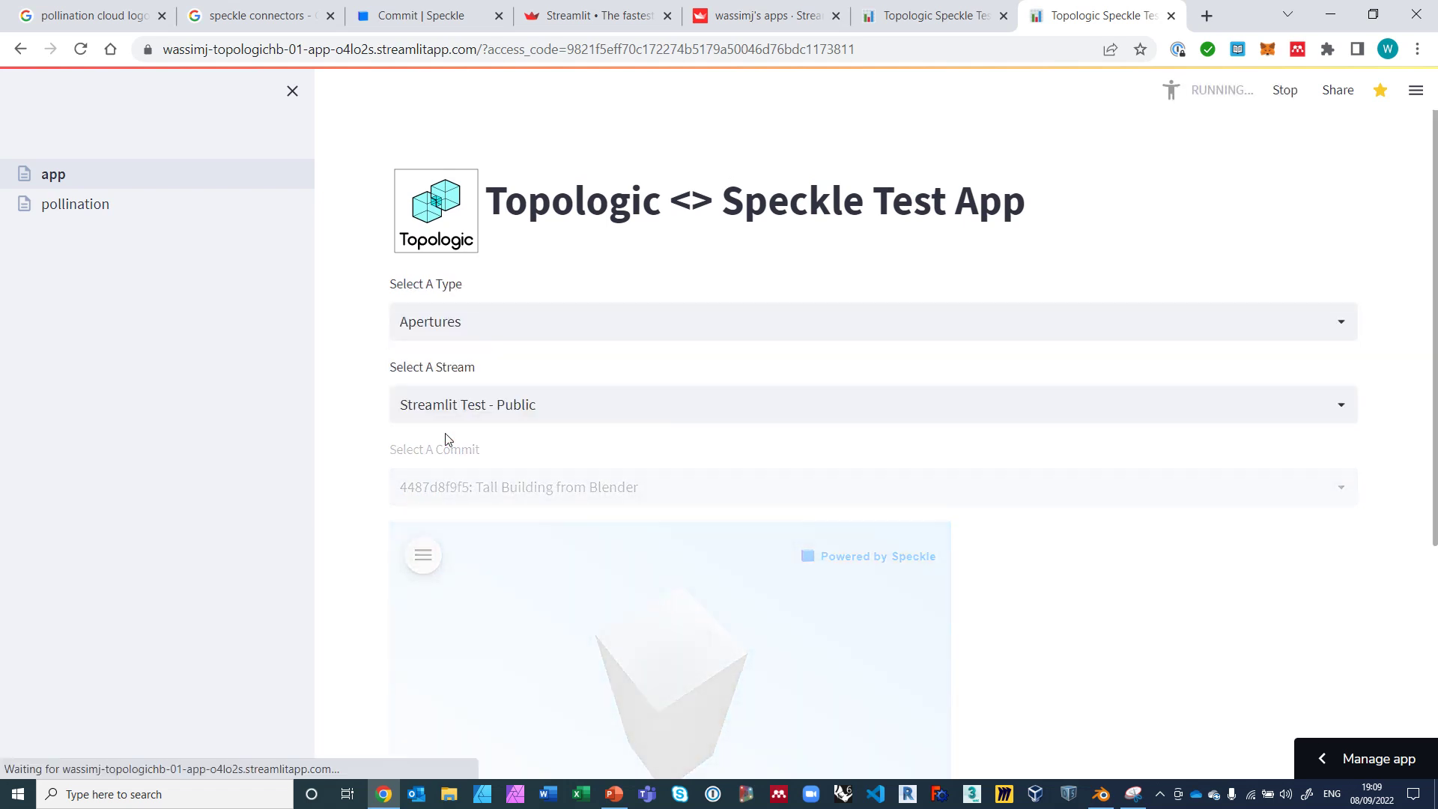
click(457, 570)
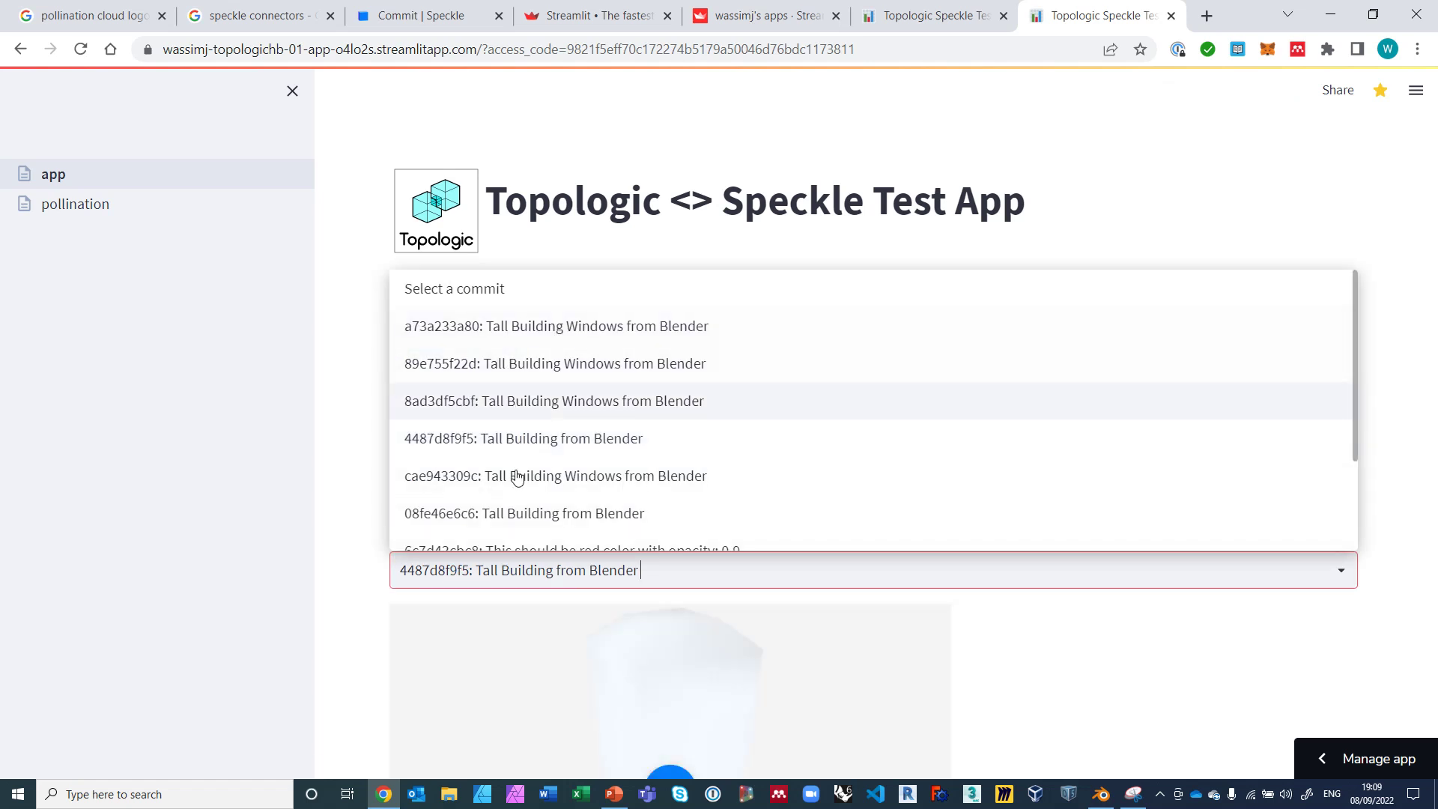
click(607, 329)
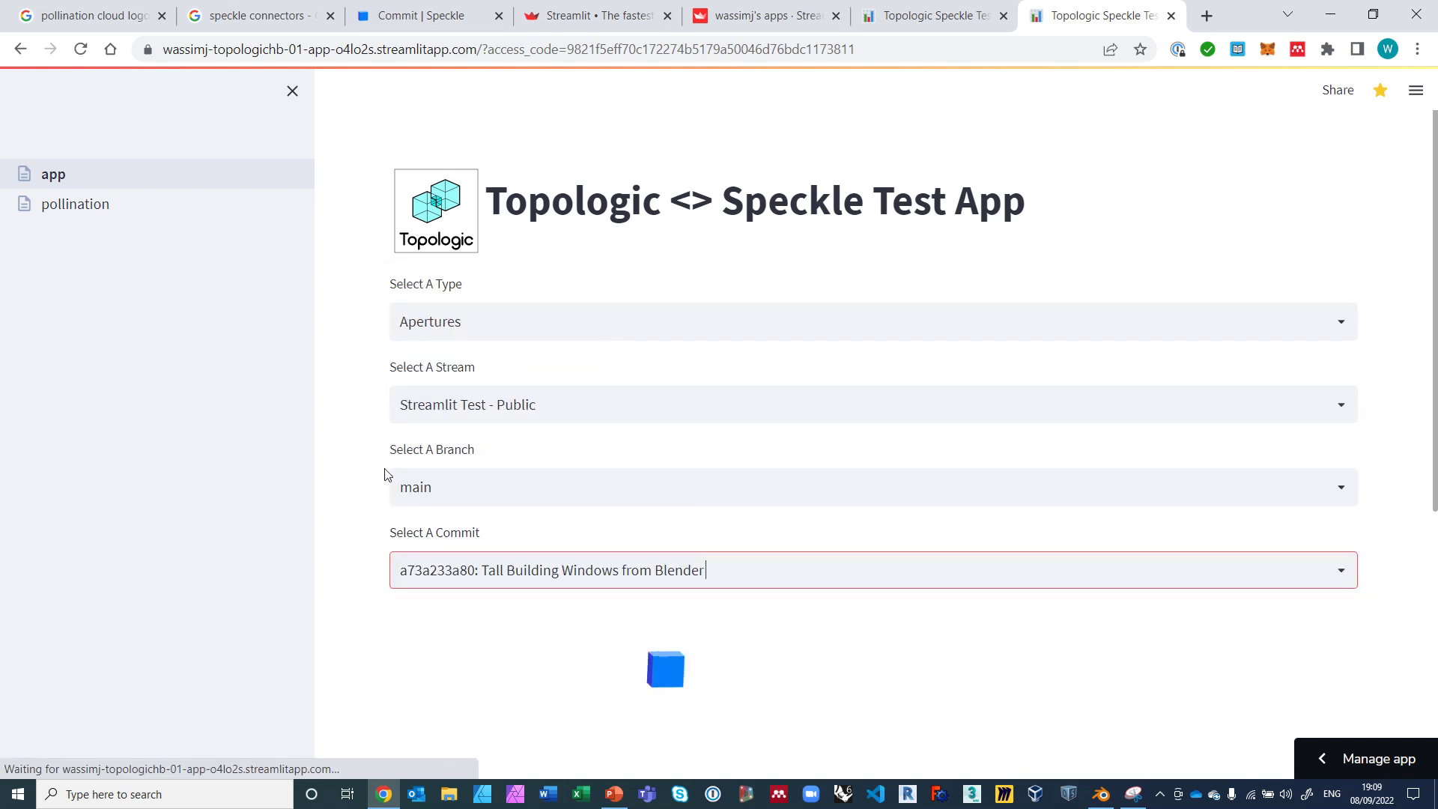
scroll(375, 473, down, 3)
scroll(392, 492, down, 2)
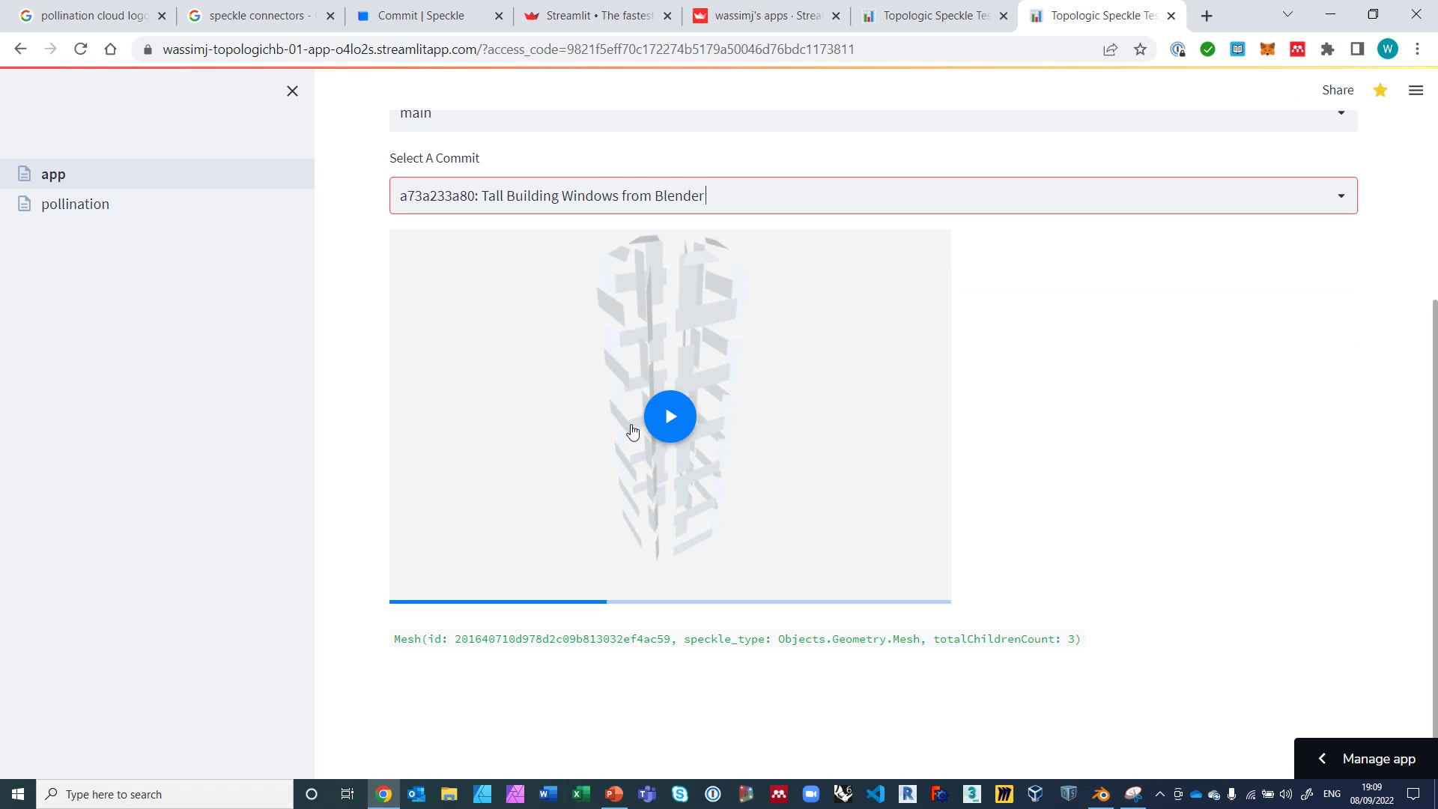
click(671, 416)
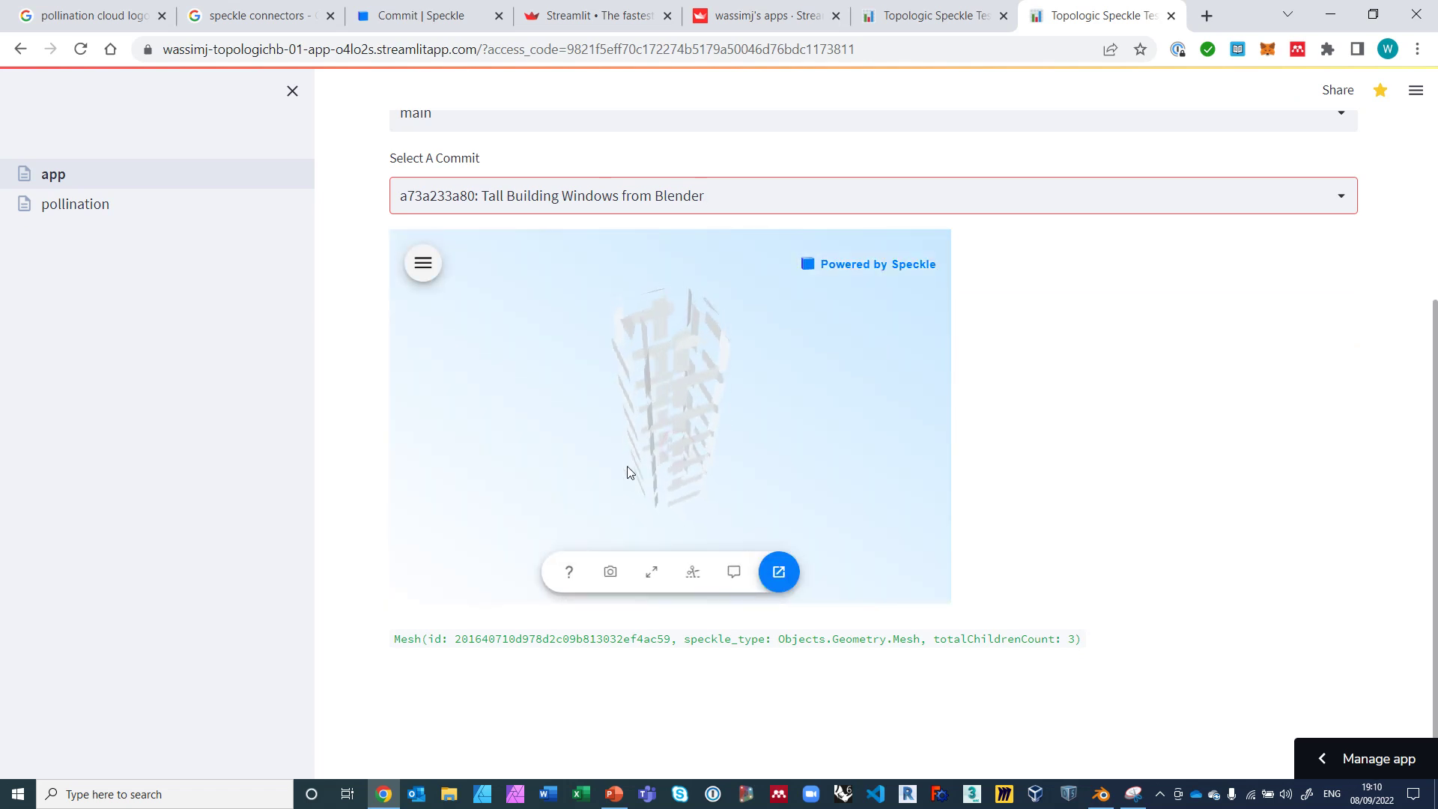
Orbit the window panels, highlight the Mesh output line, then scroll back to the page top.
scroll(640, 456, up, 5)
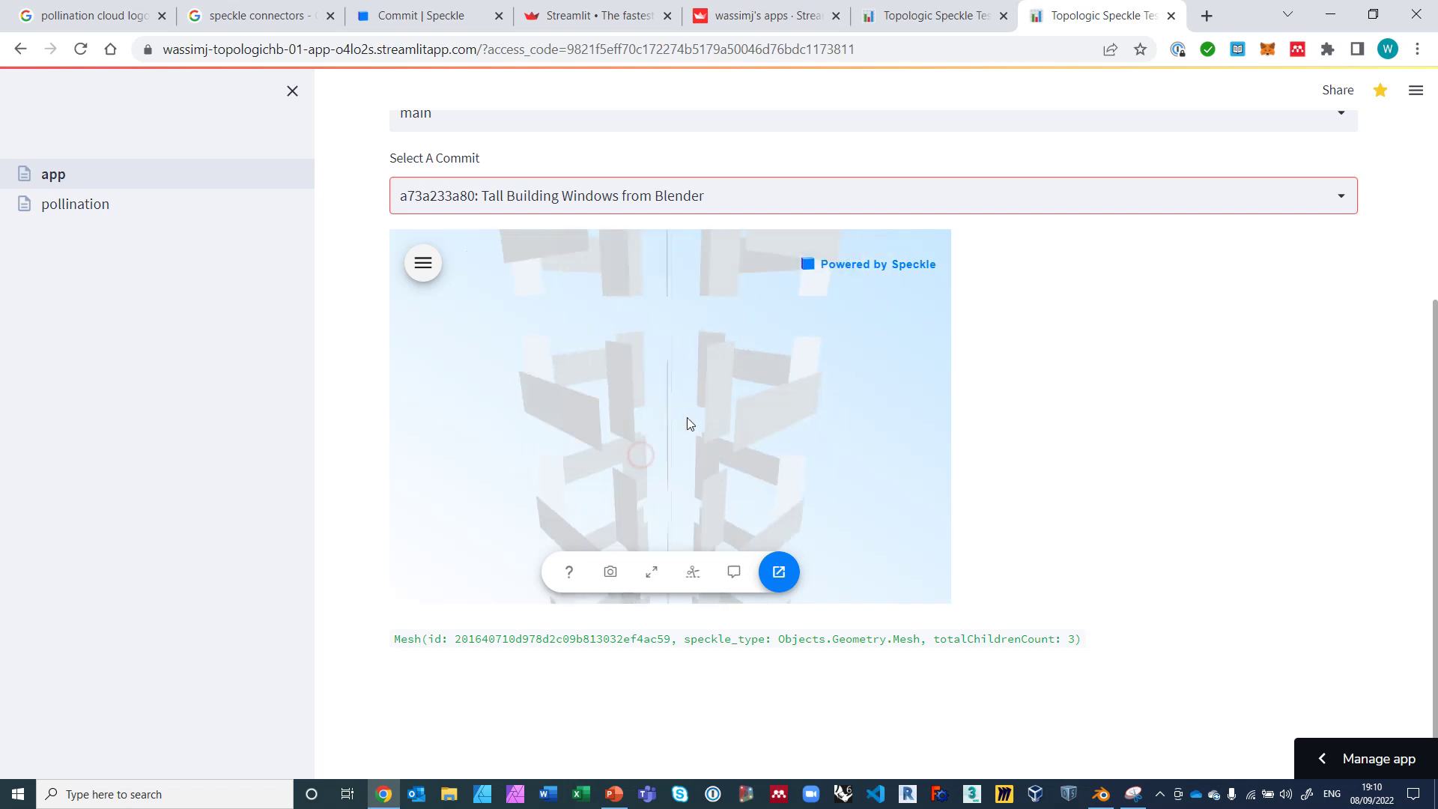
drag(686, 416, 654, 427)
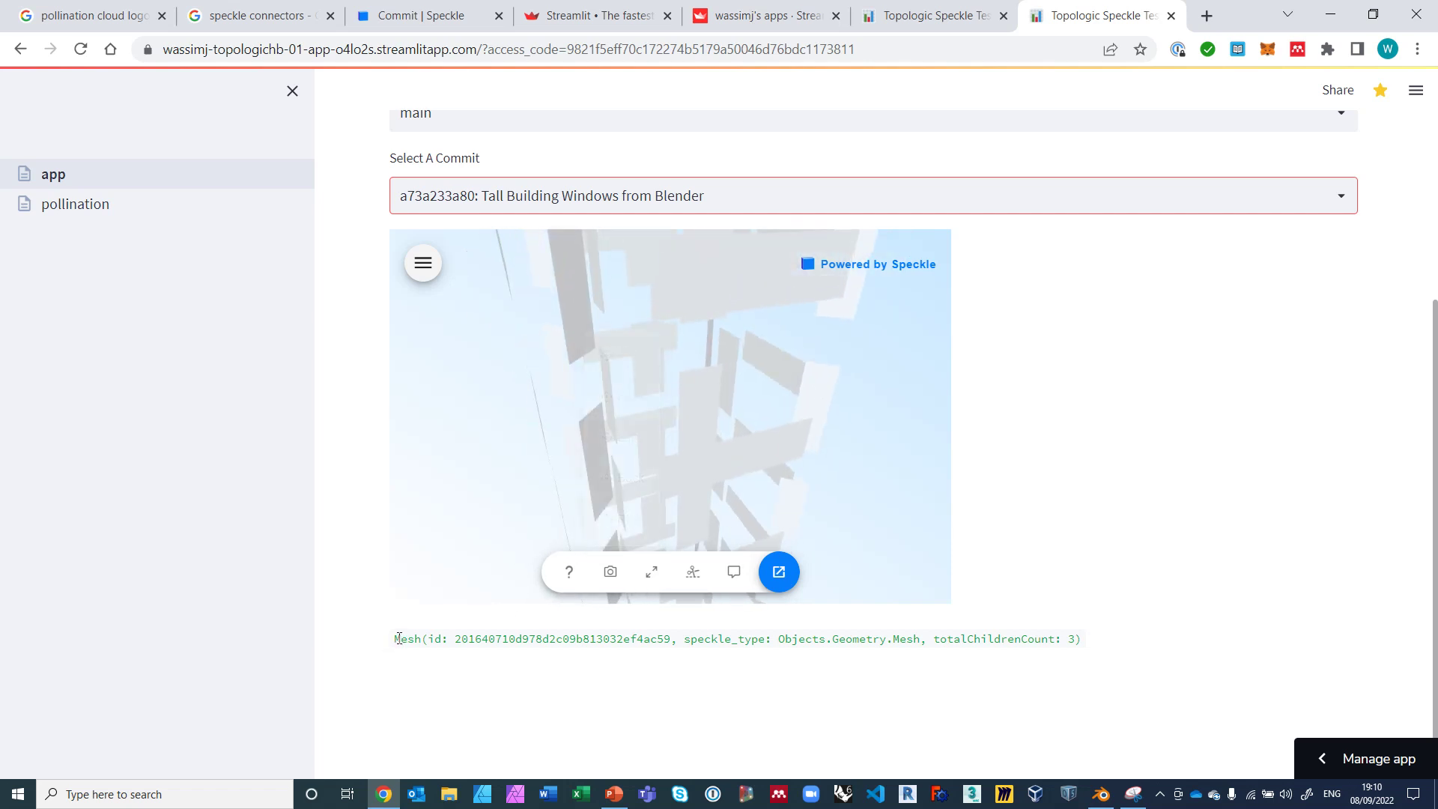
drag(398, 639, 1106, 654)
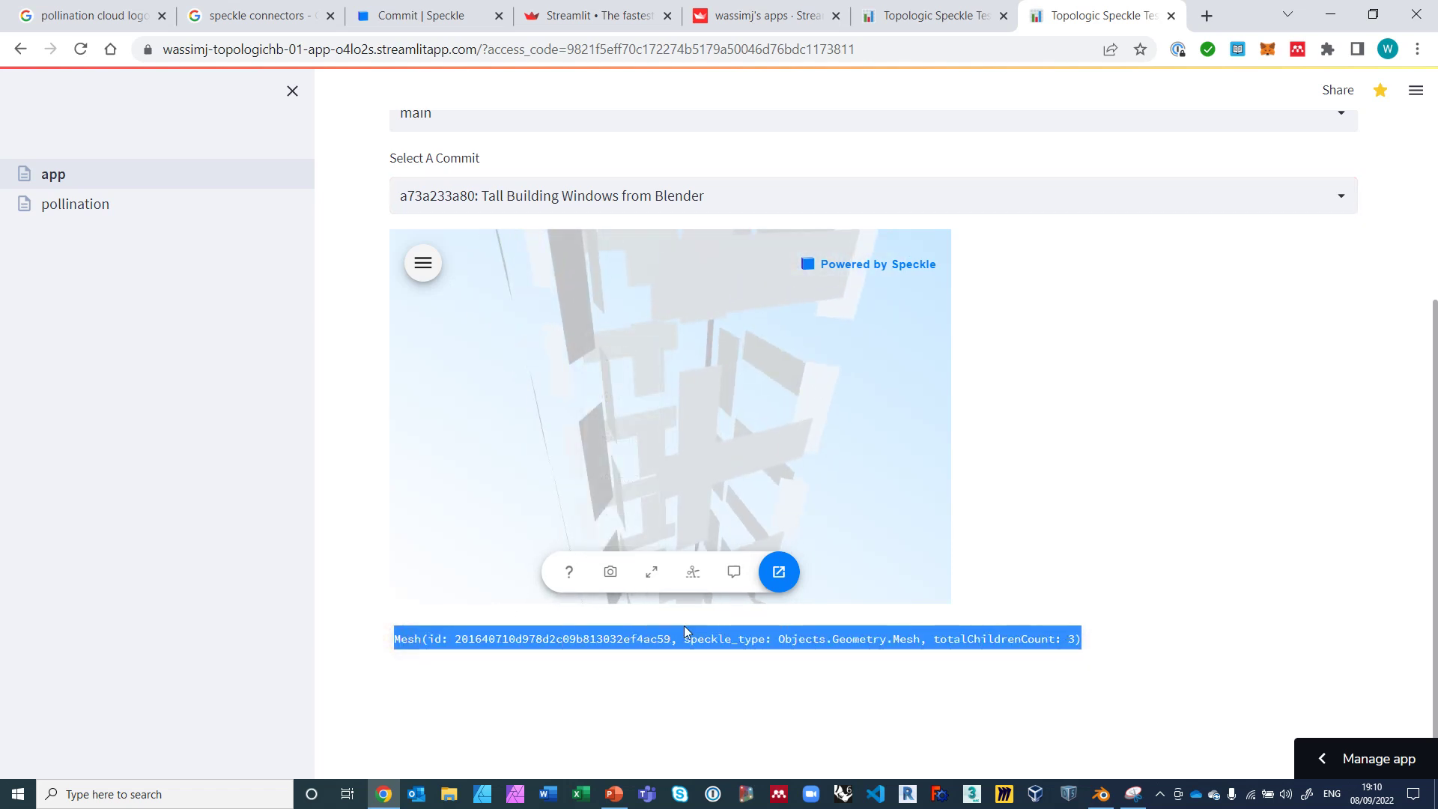
click(352, 636)
scroll(352, 636, up, 4)
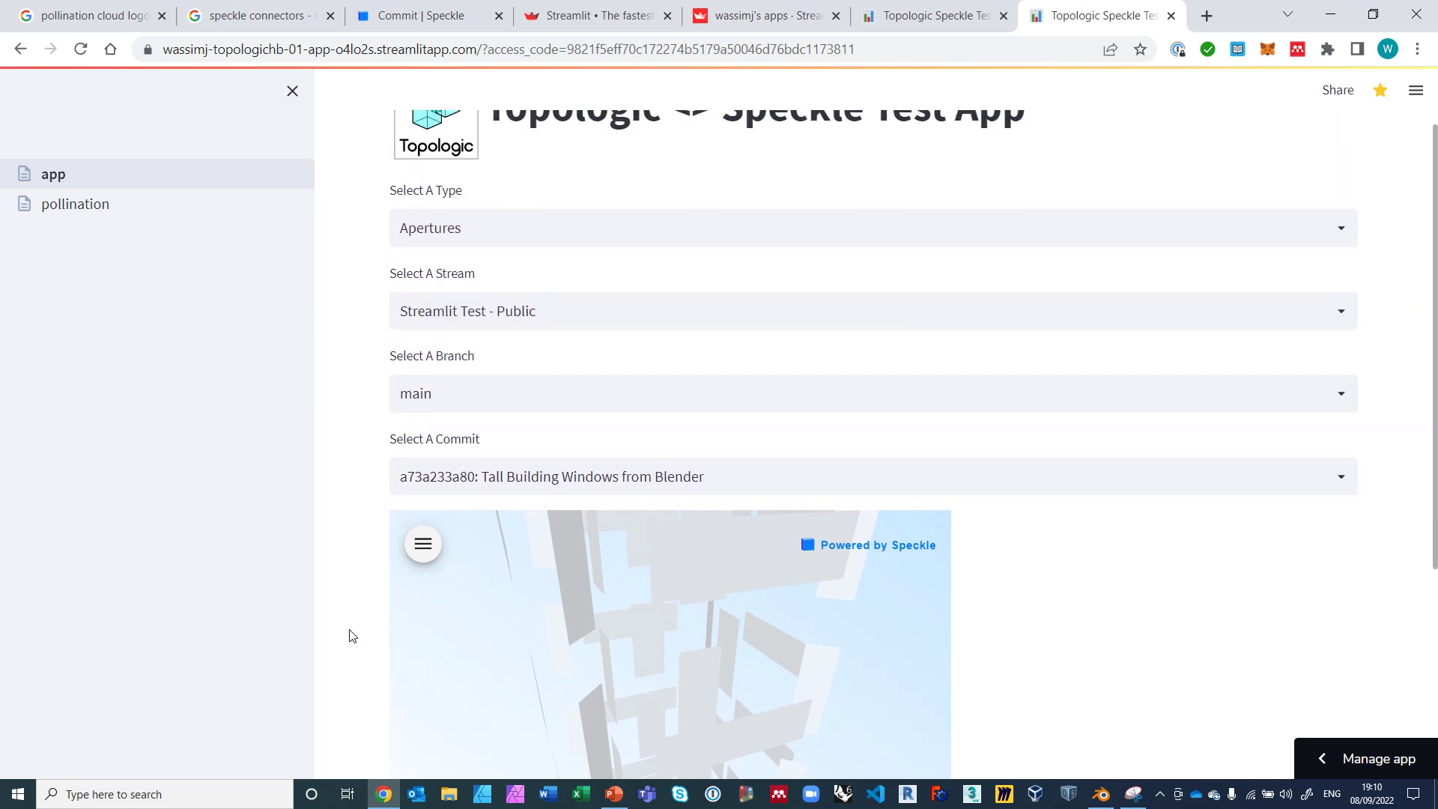
scroll(352, 636, up, 1)
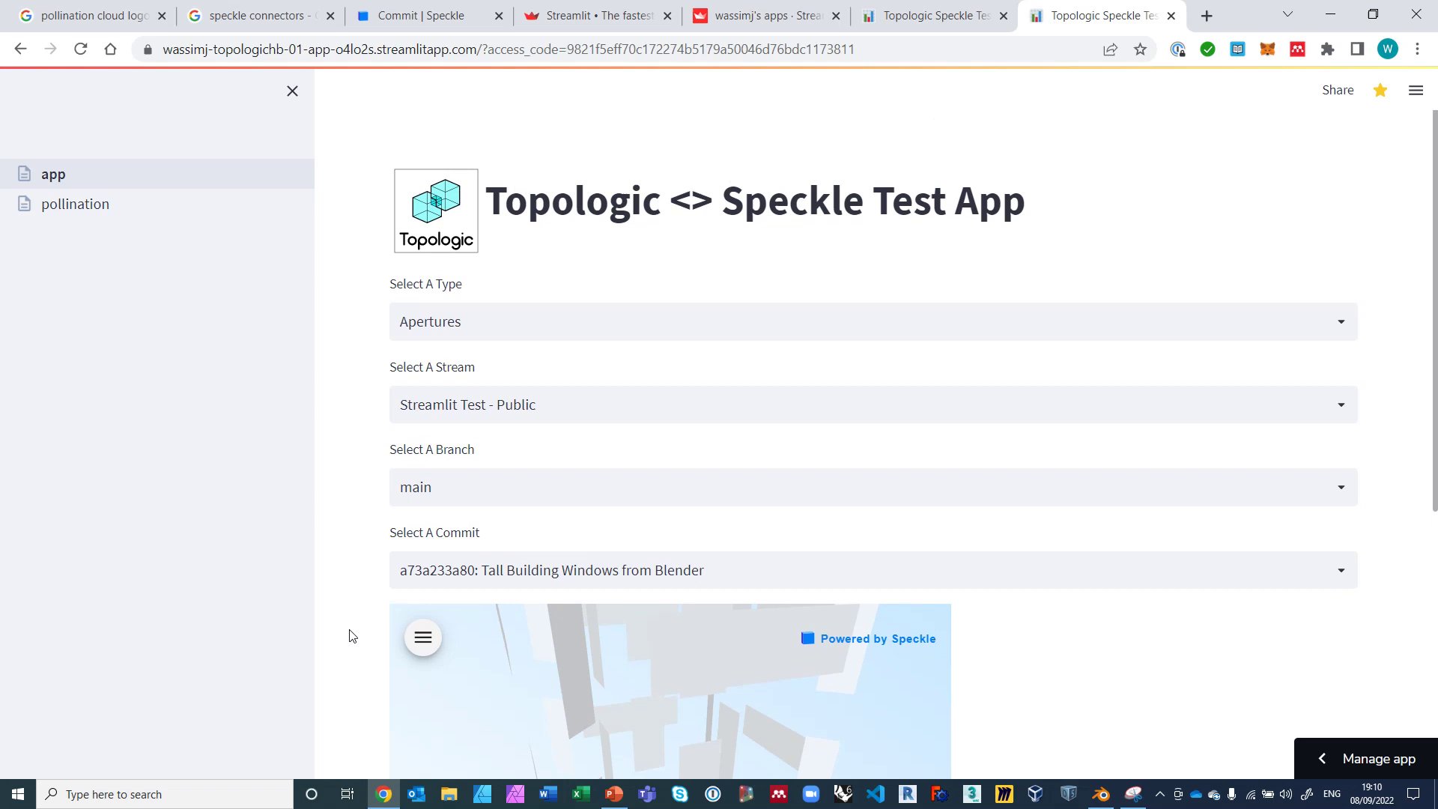
Open the pollination page, highlight the Building, Apertures and New Building object lines, and review the form.
click(79, 208)
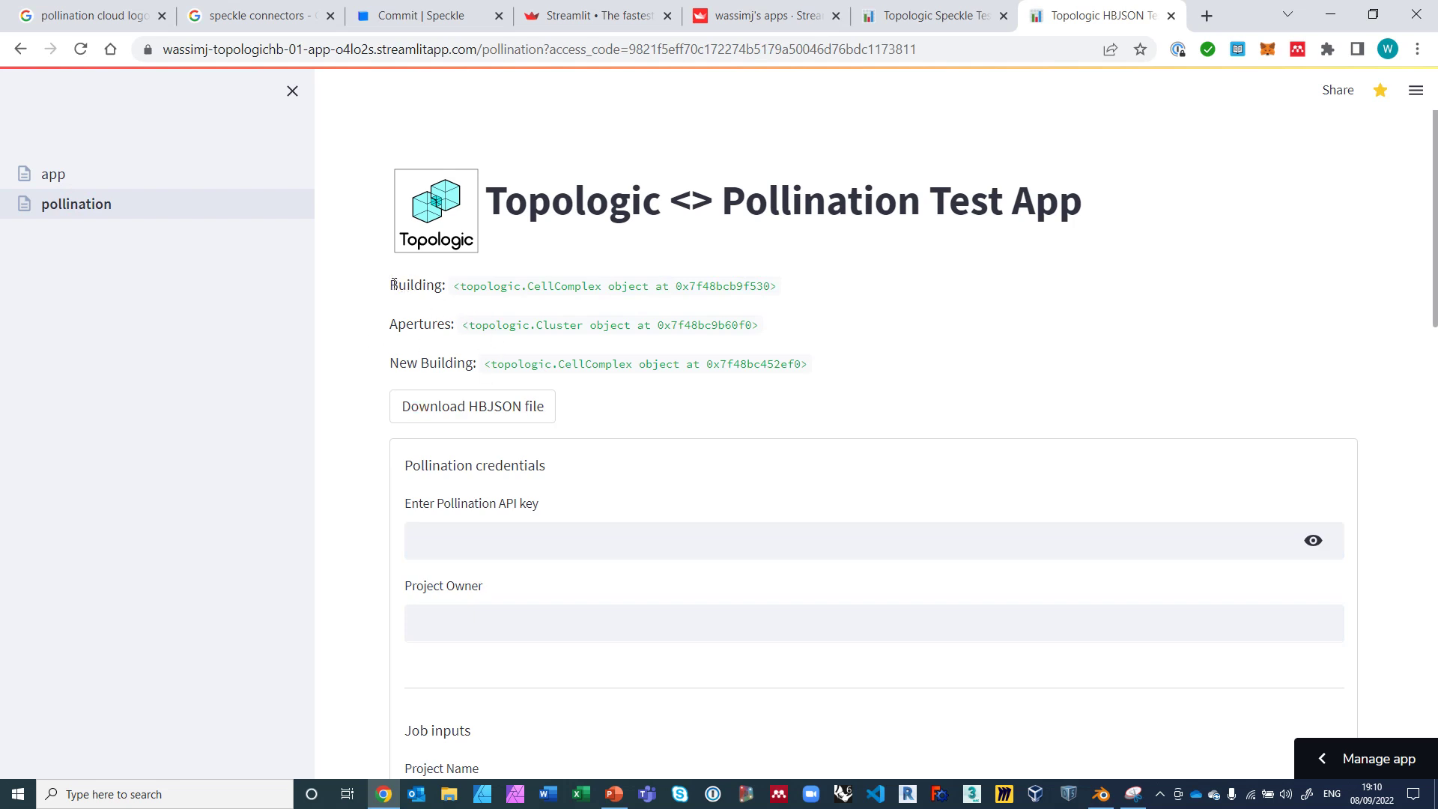
drag(392, 286, 784, 288)
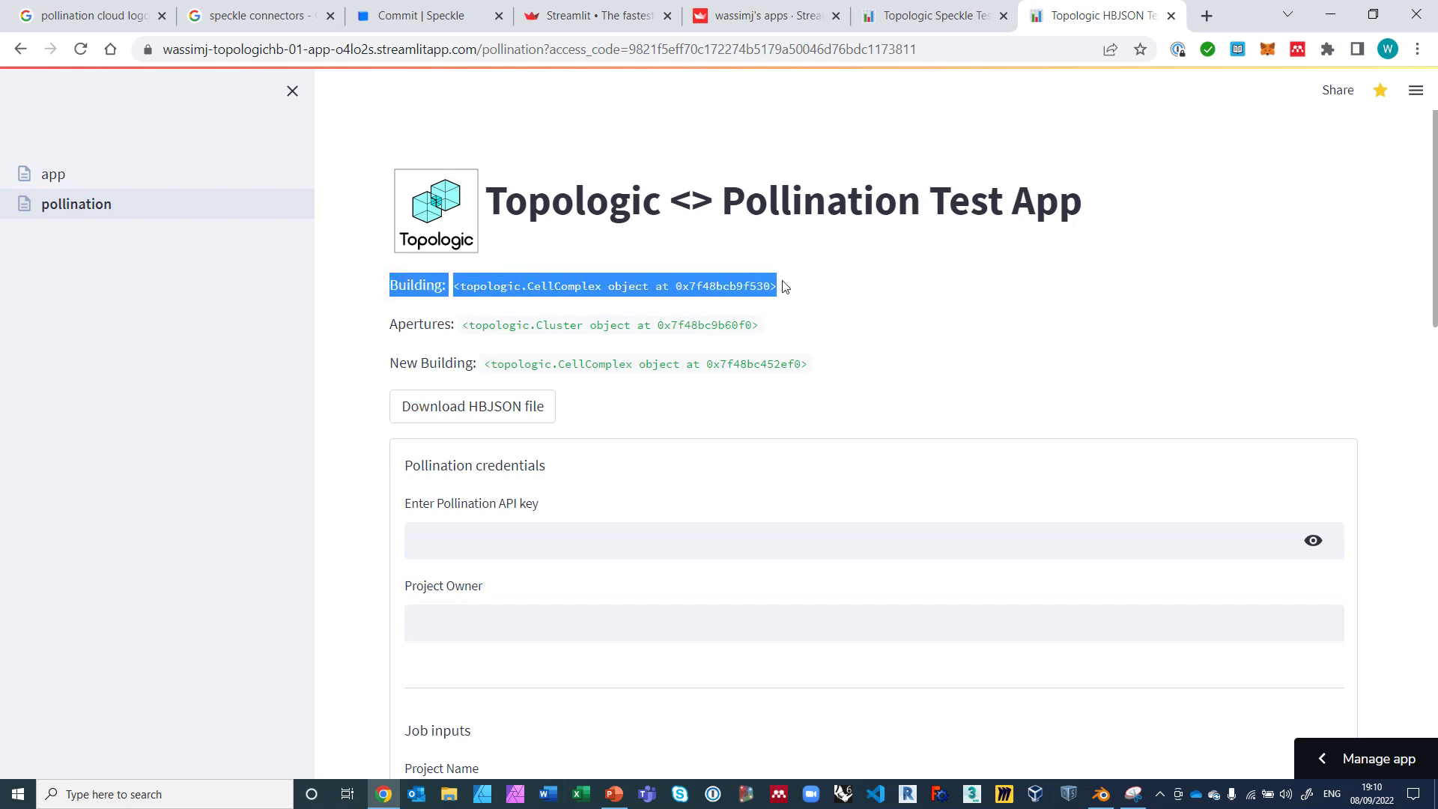
drag(392, 325, 766, 331)
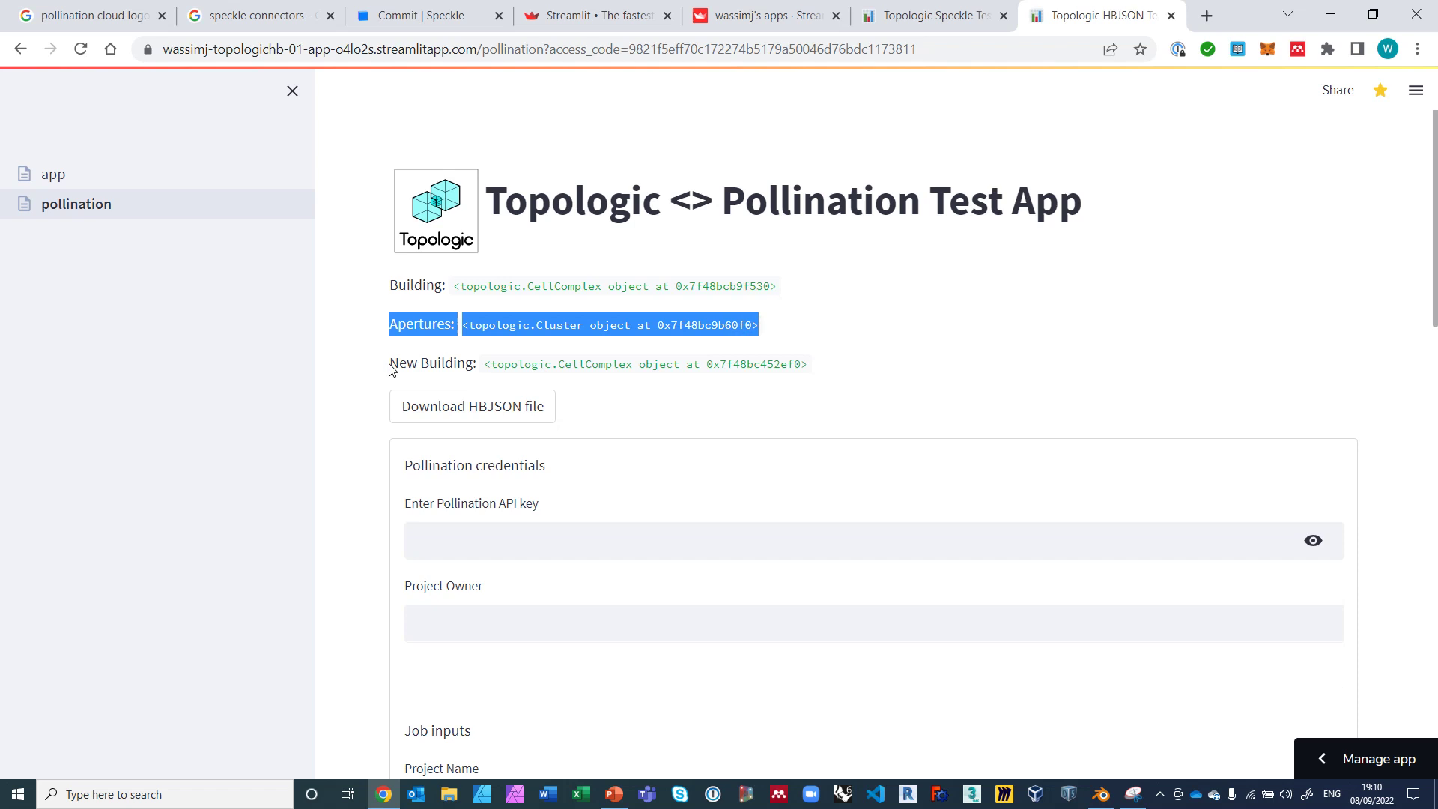
drag(390, 367, 806, 358)
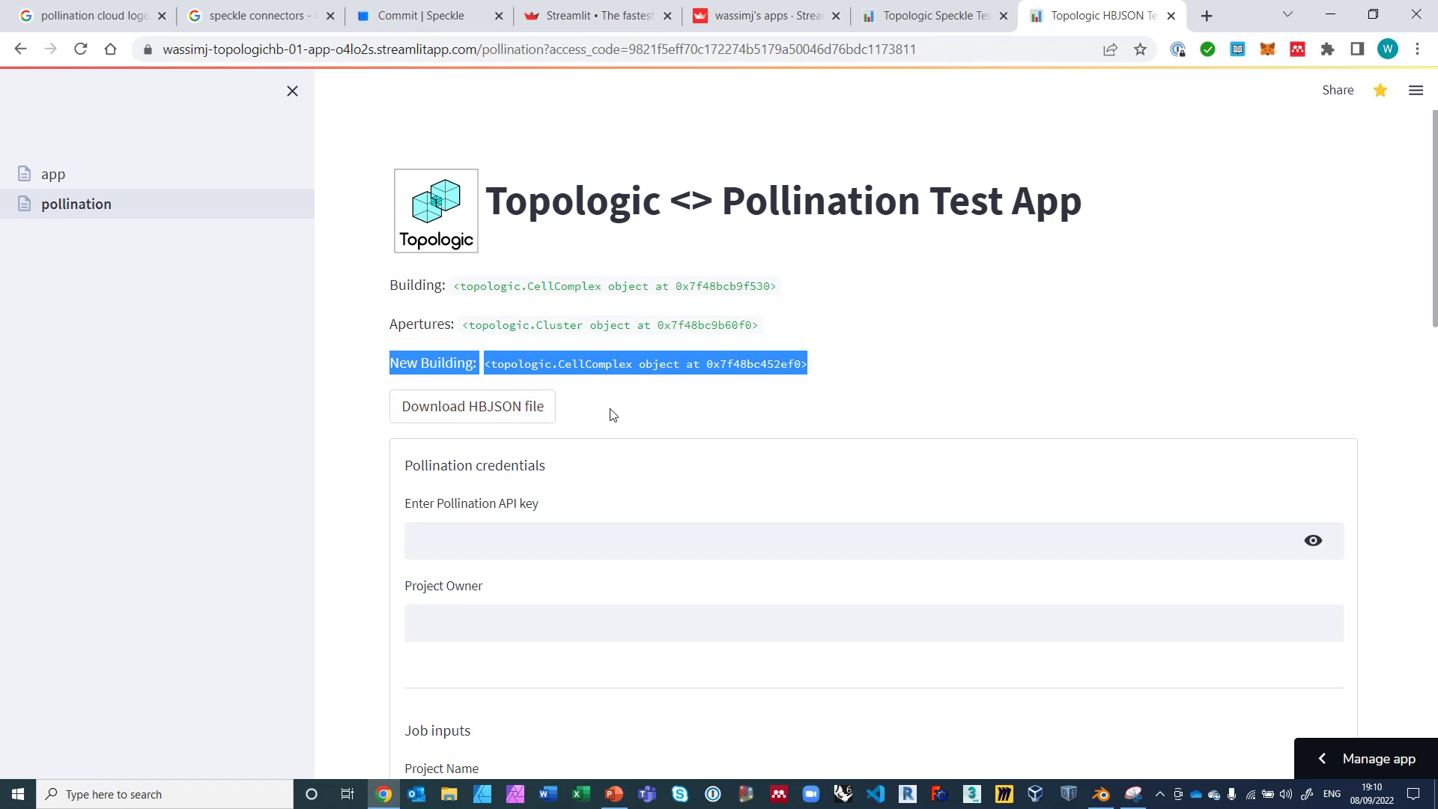
scroll(674, 410, down, 3)
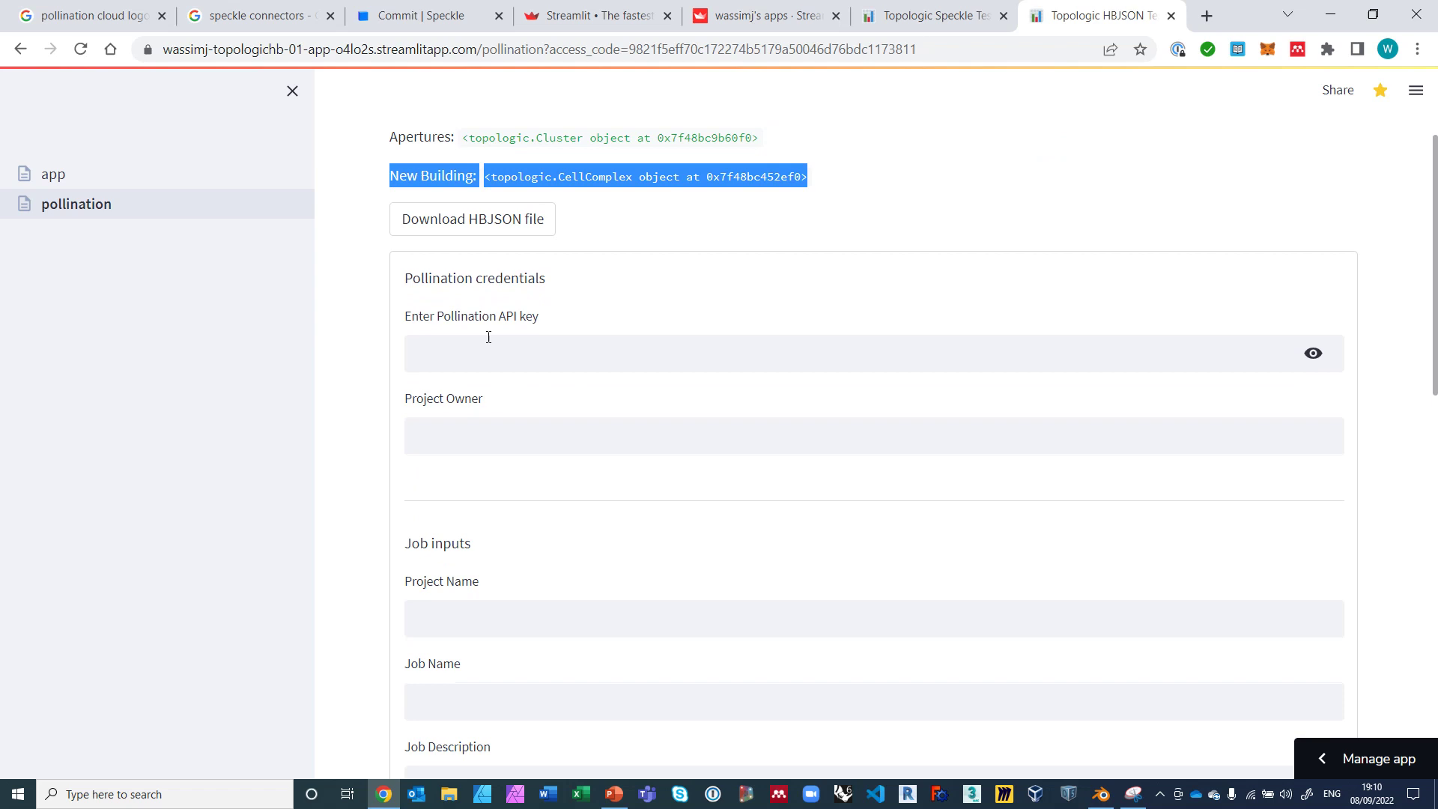
scroll(484, 487, down, 3)
scroll(501, 567, down, 2)
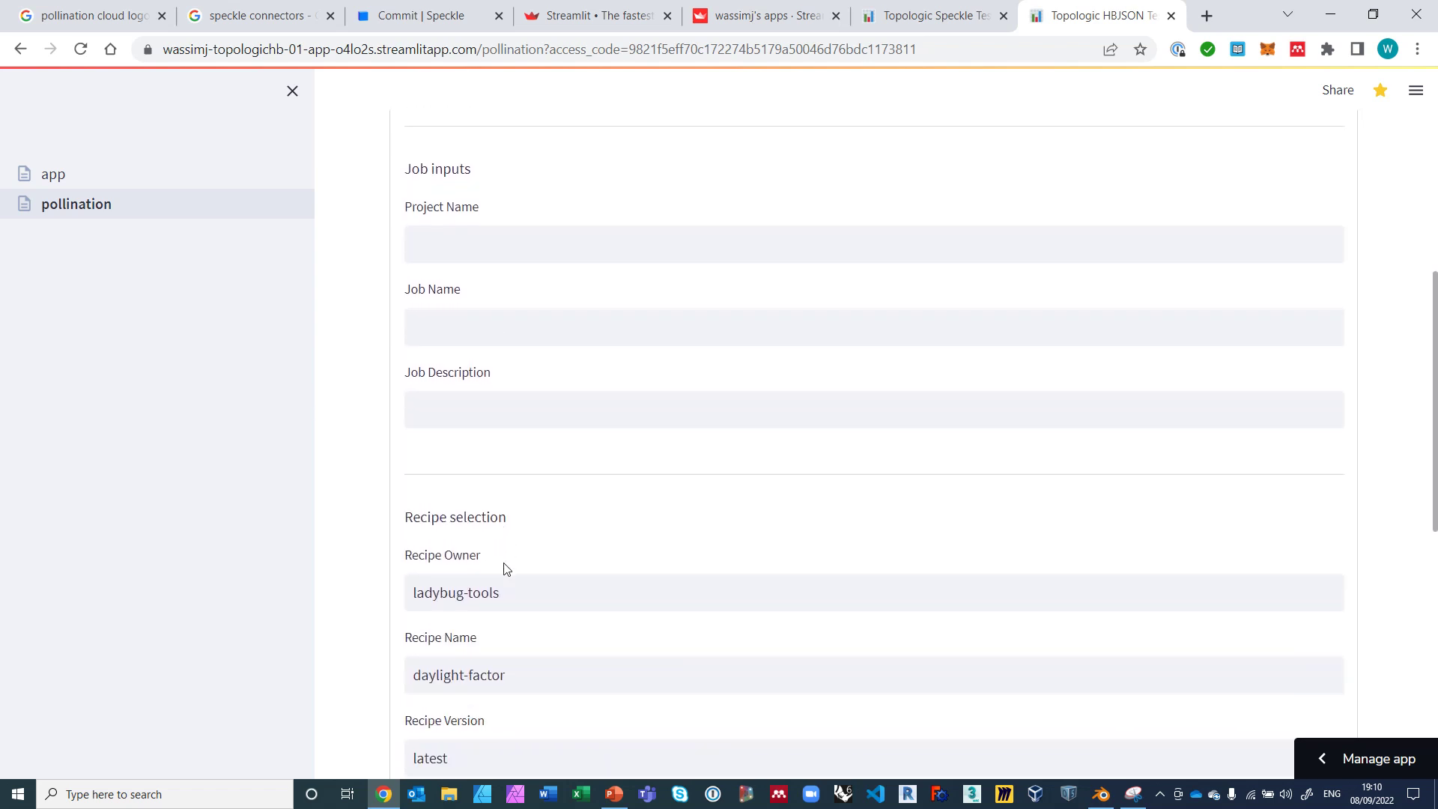
scroll(504, 570, up, 7)
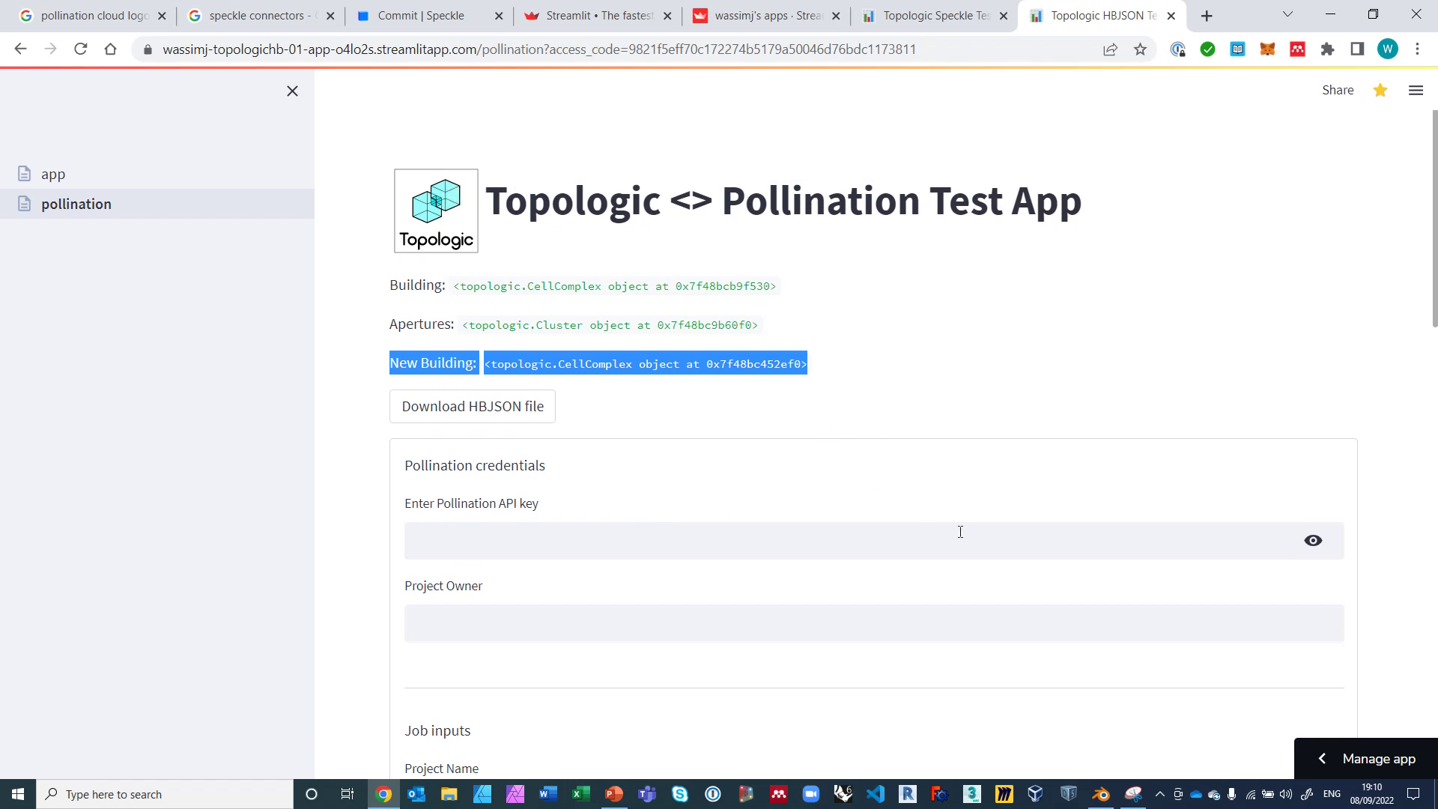
Paste the Pollination API key and enter the project owner's account name.
click(1161, 795)
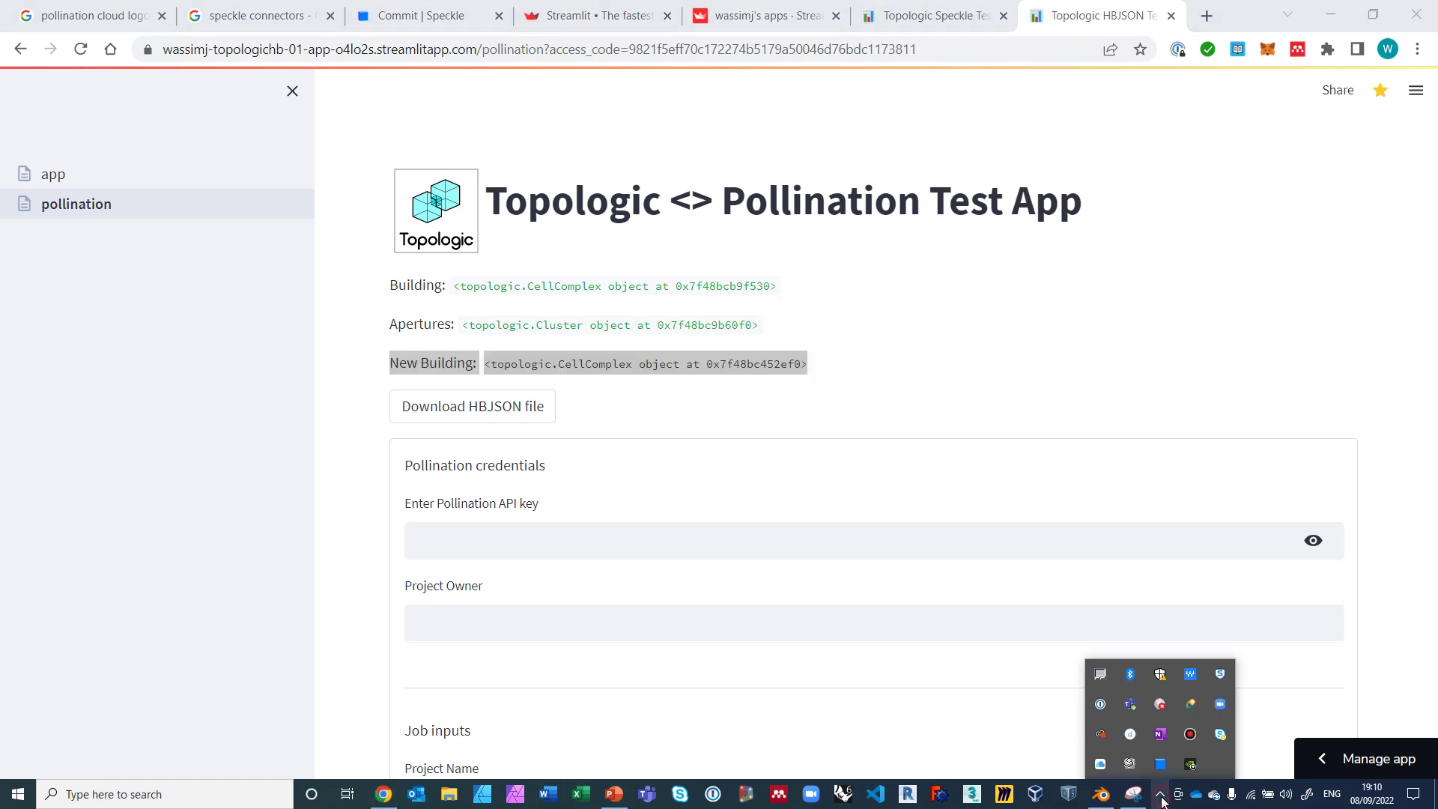
click(1190, 736)
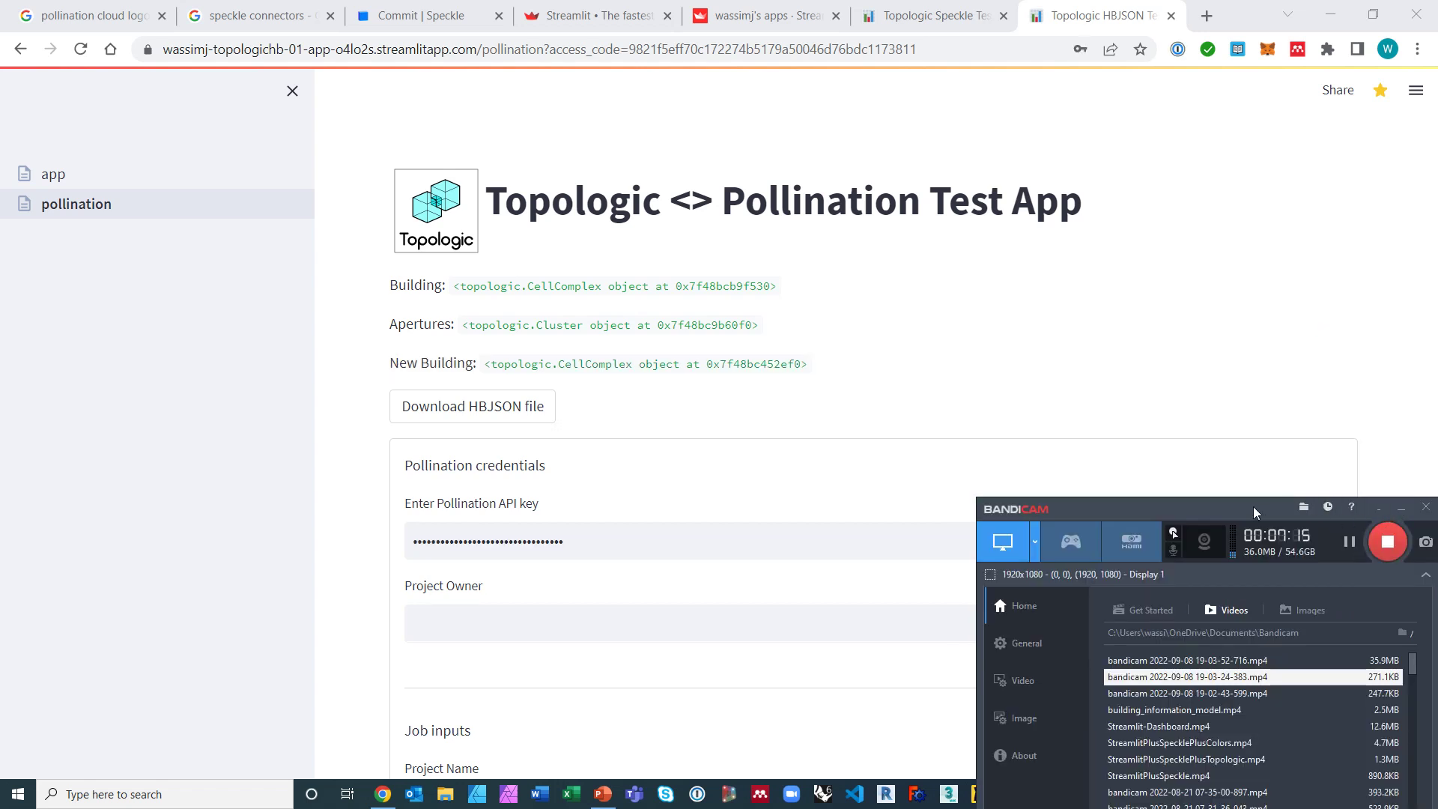
click(1382, 511)
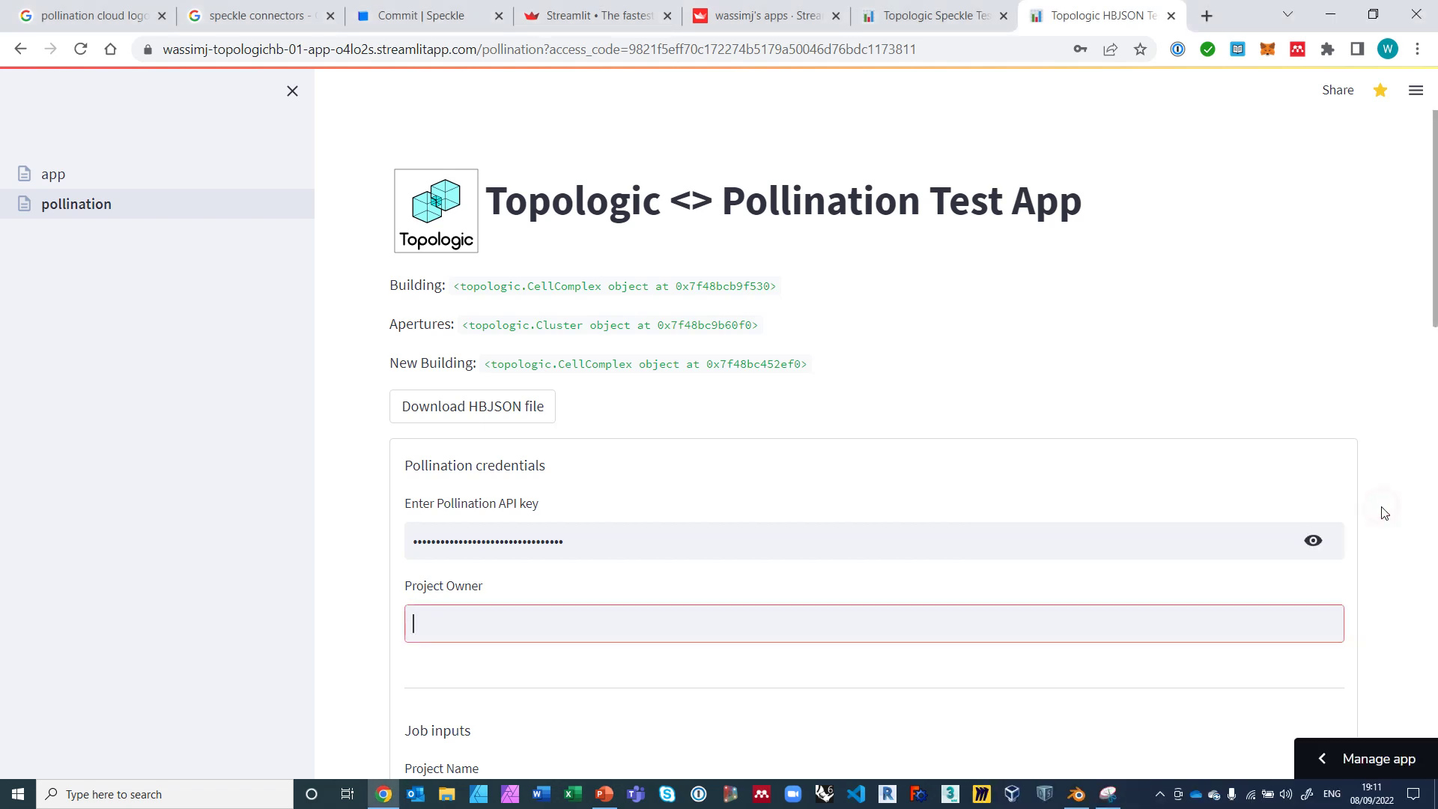
click(474, 627)
text(wassimj)
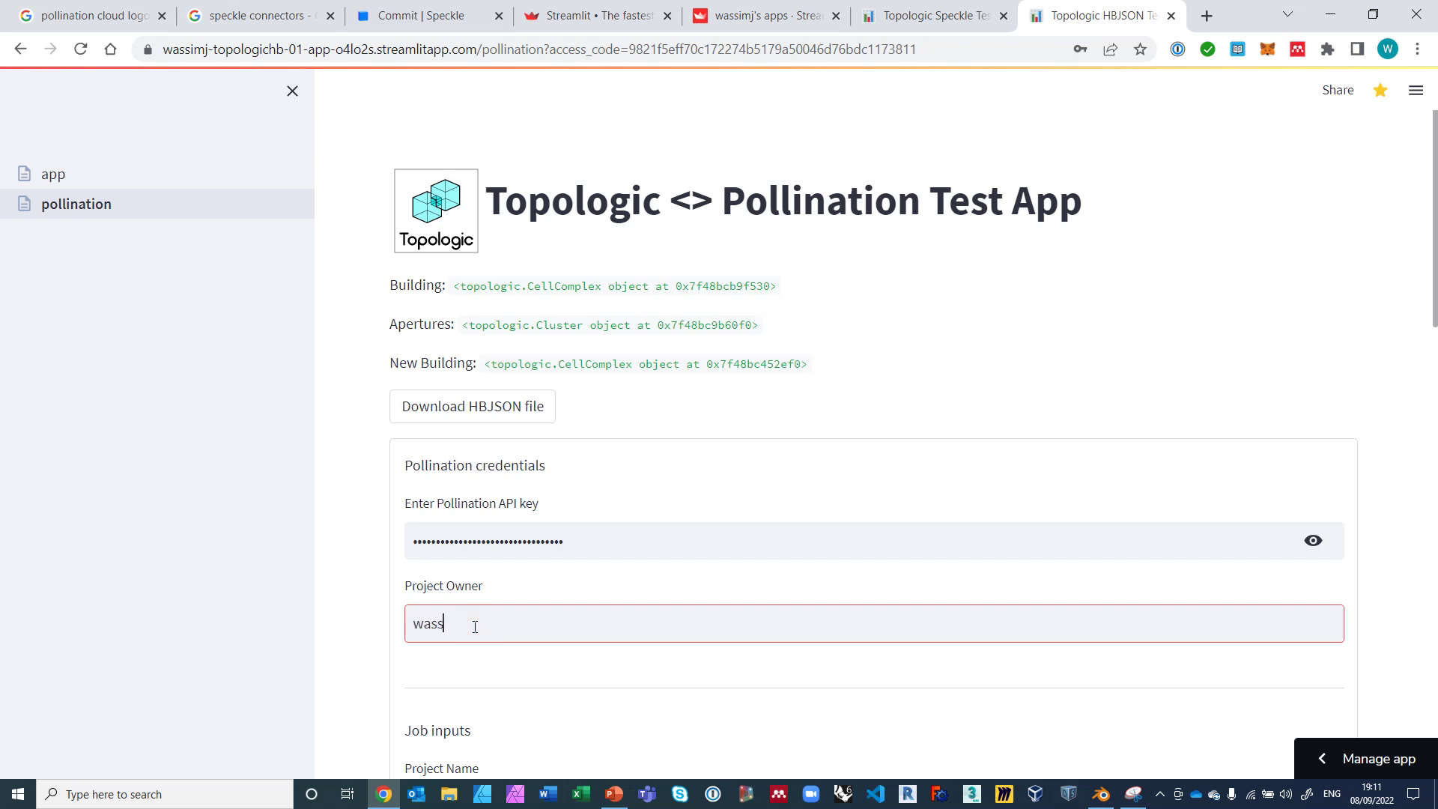
click(353, 619)
scroll(352, 619, down, 4)
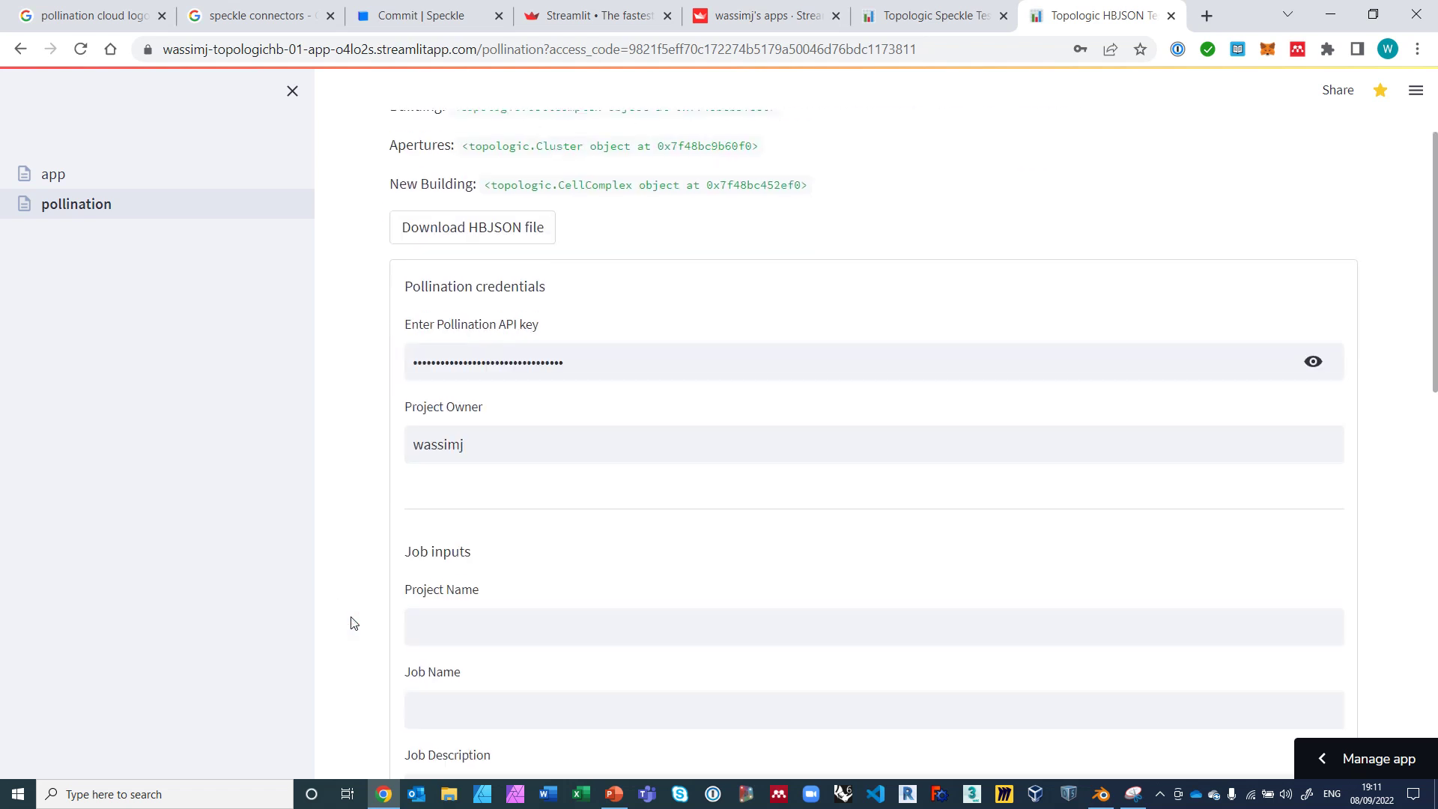
Enter project name Topologic2Pollination, job name 'Test 04 - Speckle' and a job description.
click(438, 524)
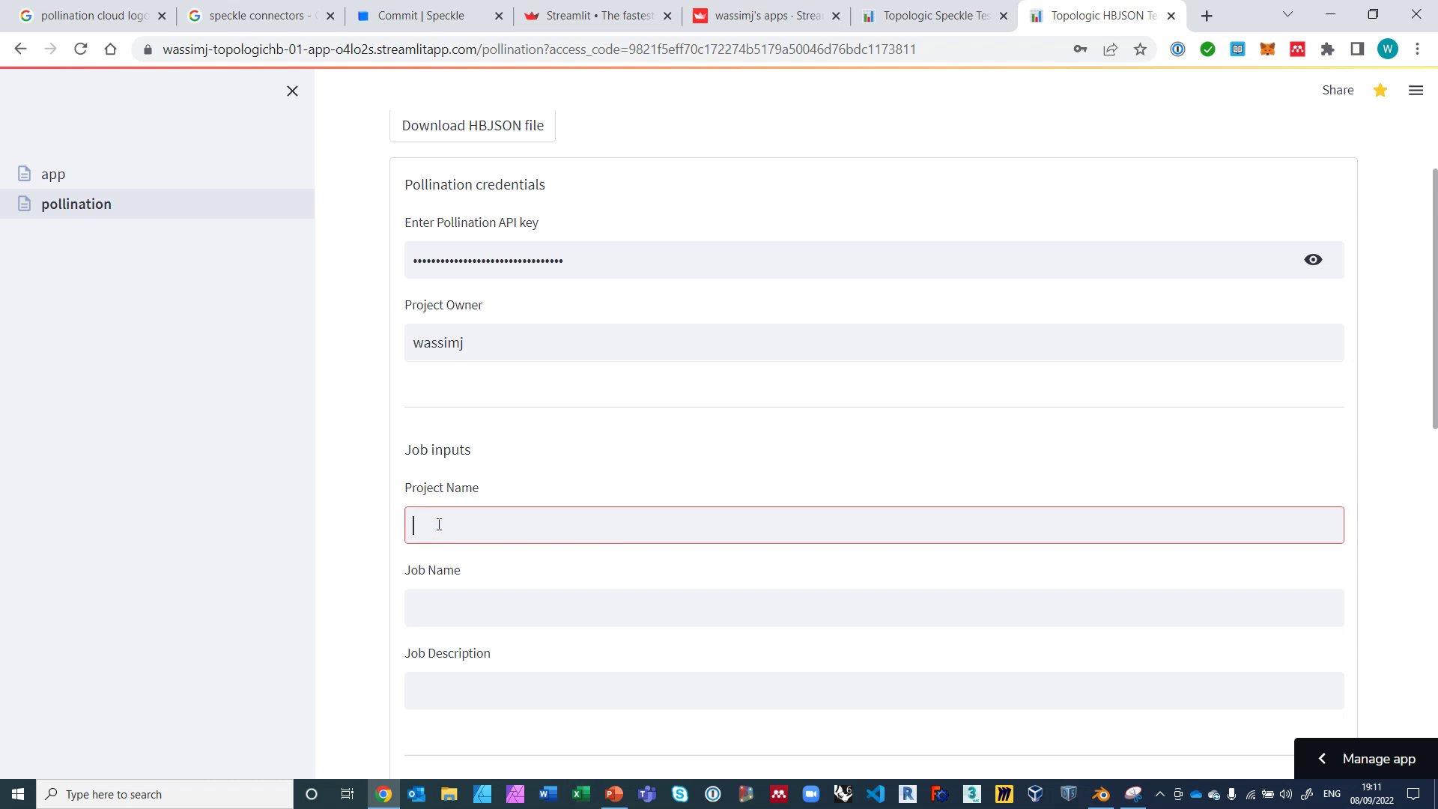
text(Topologic2Pollination)
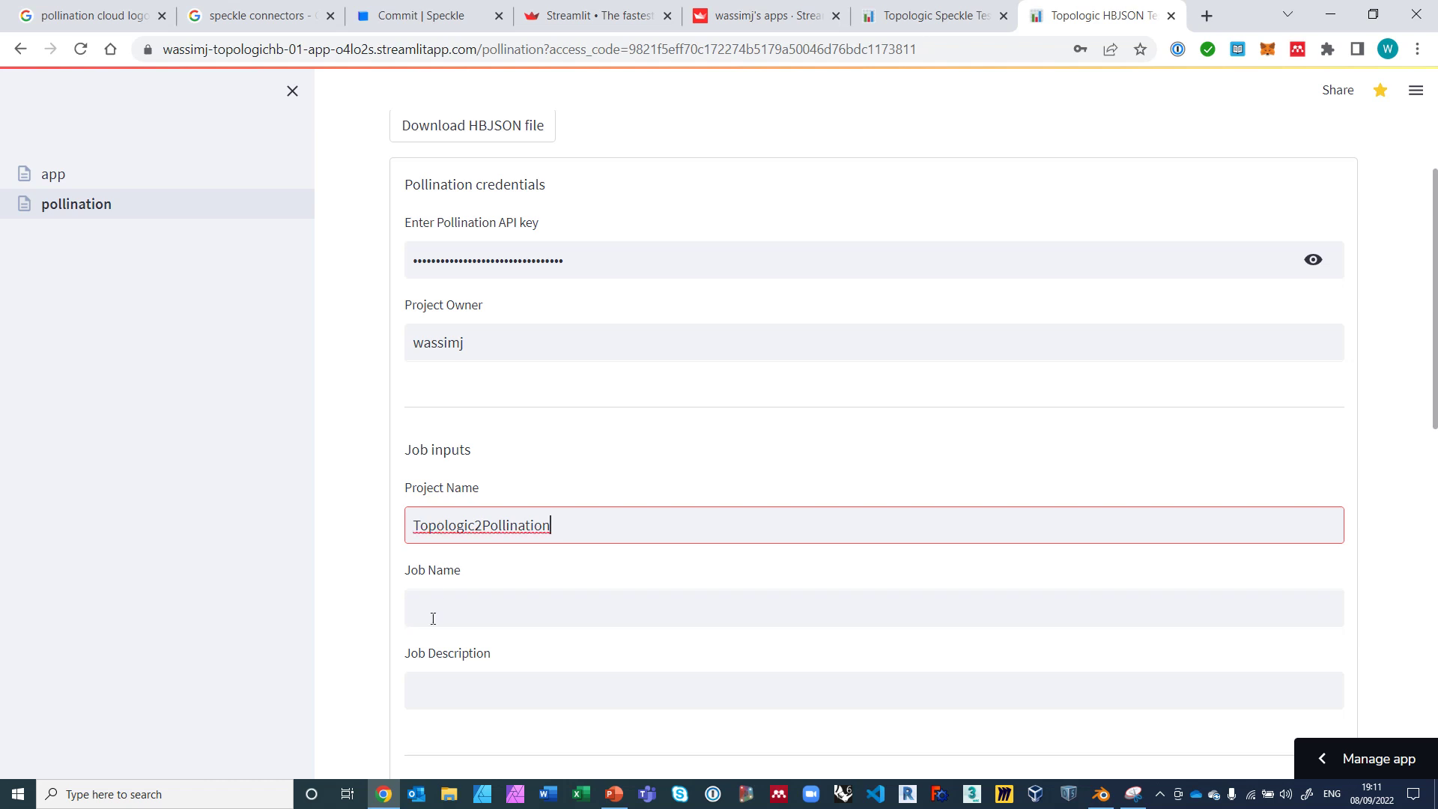
click(433, 617)
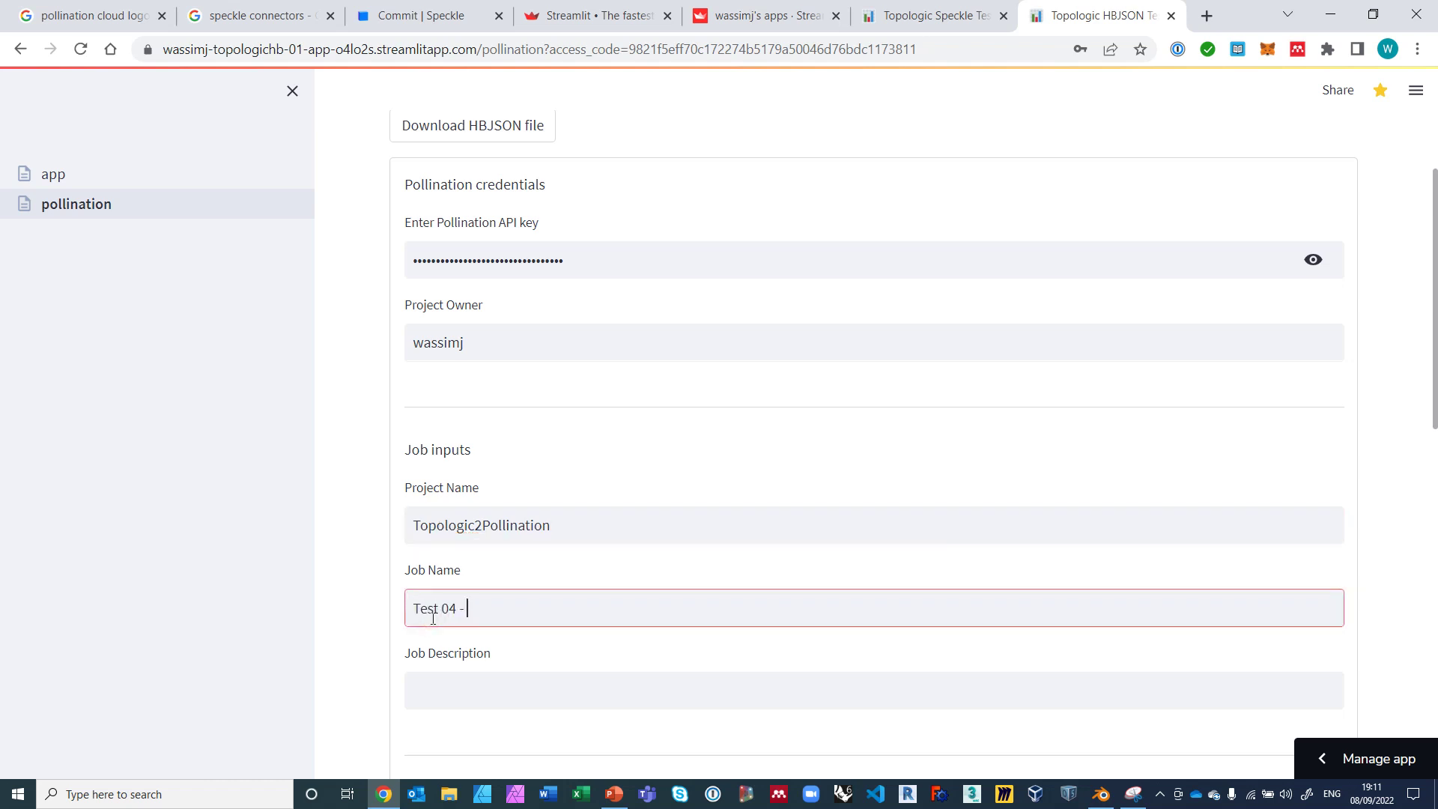
text(Test 04 - Speckle)
scroll(440, 618, down, 2)
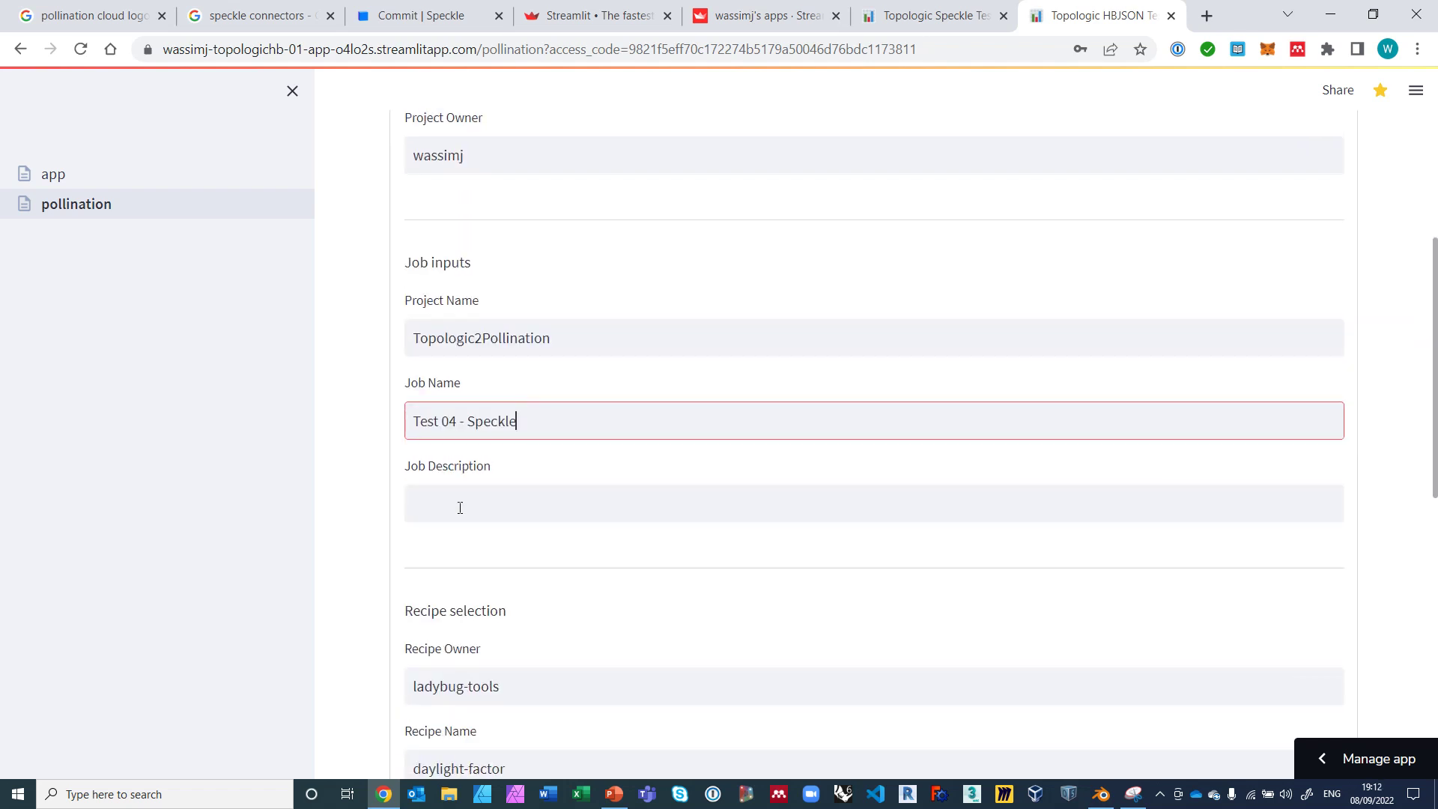
click(460, 508)
text(This)
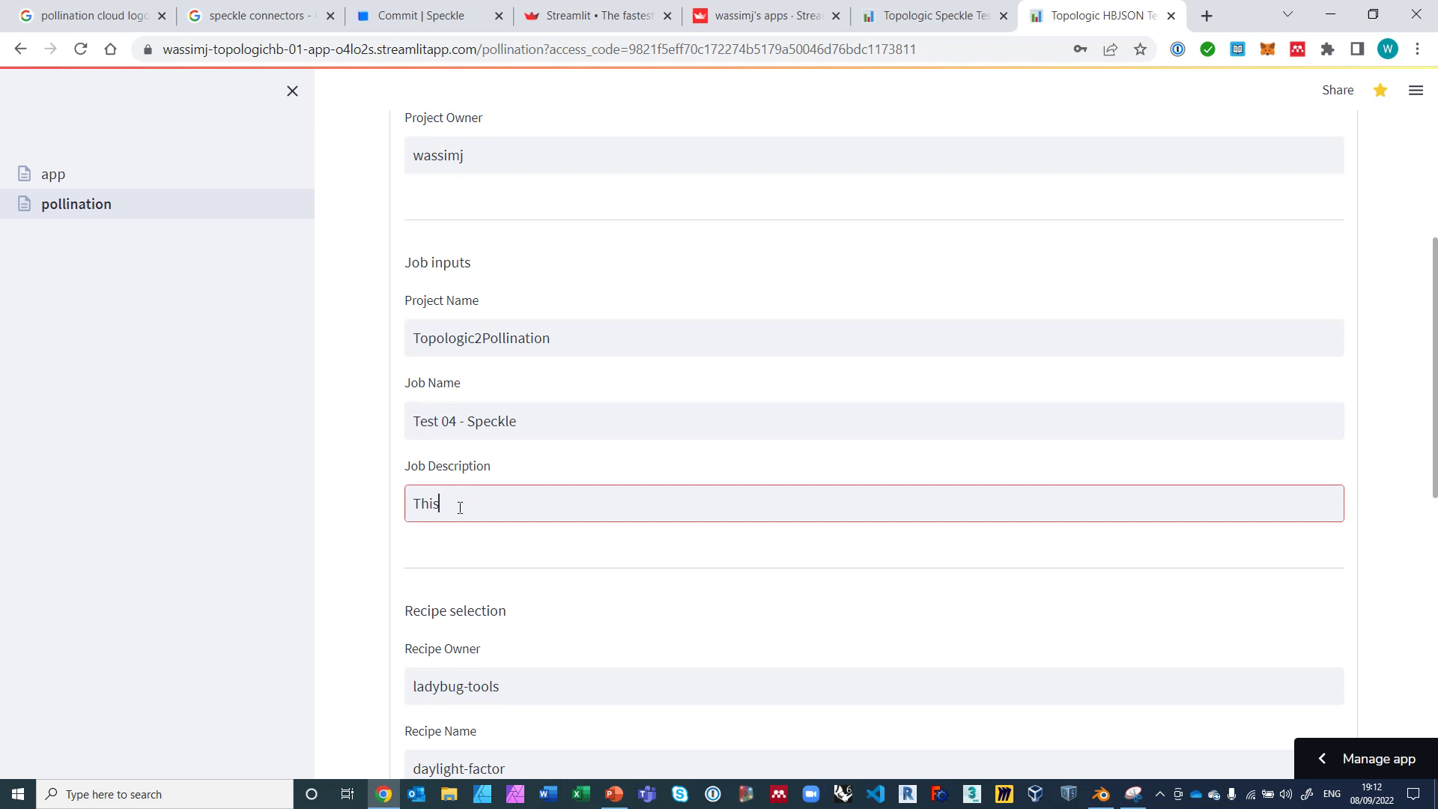
text( a test of using Topologic to inte)
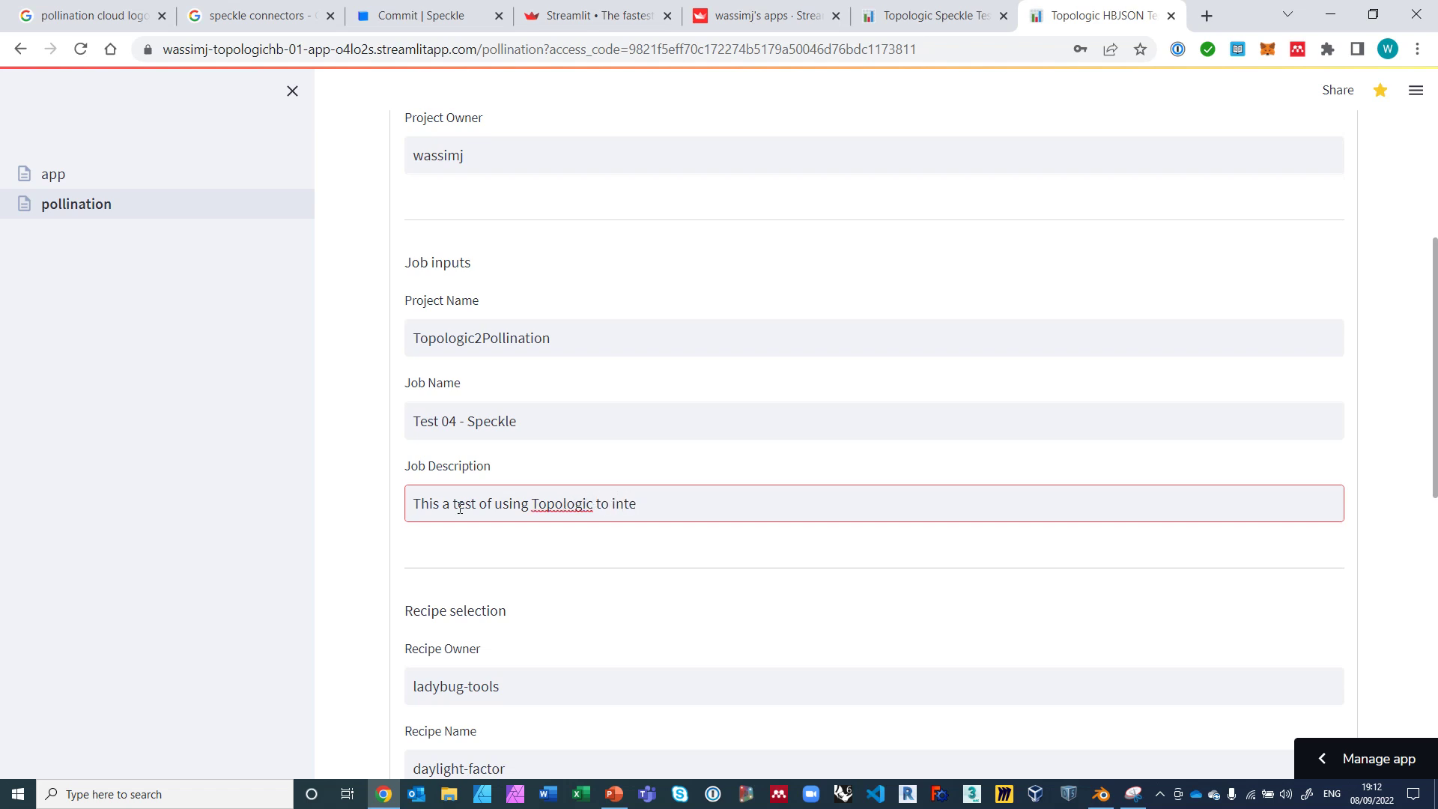
text(rface between Speckle and Po)
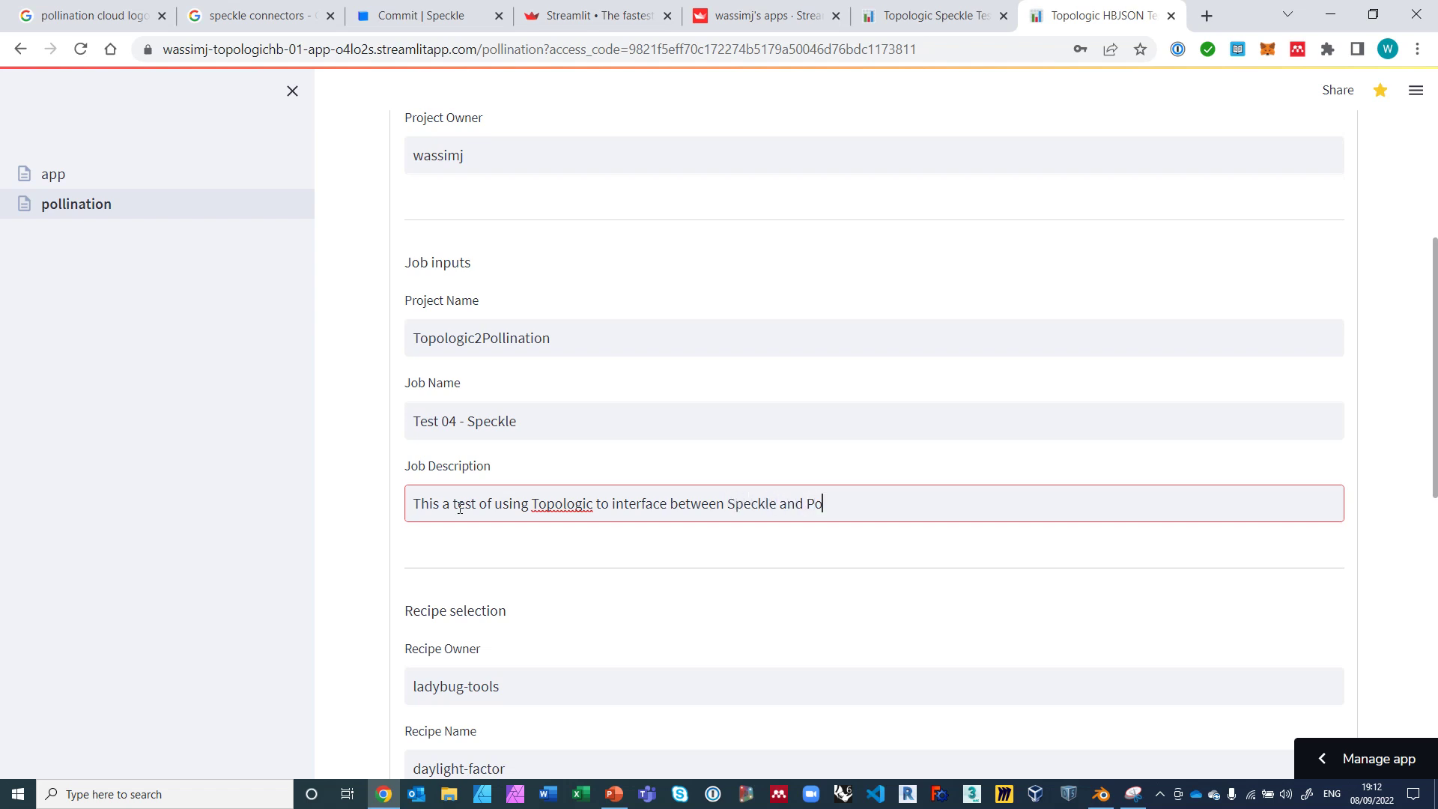
text(llination)
Submit the daylight-factor job with CPU Count 50, Grid Filter * and Min Sensor Count 200.
click(372, 611)
scroll(374, 618, down, 4)
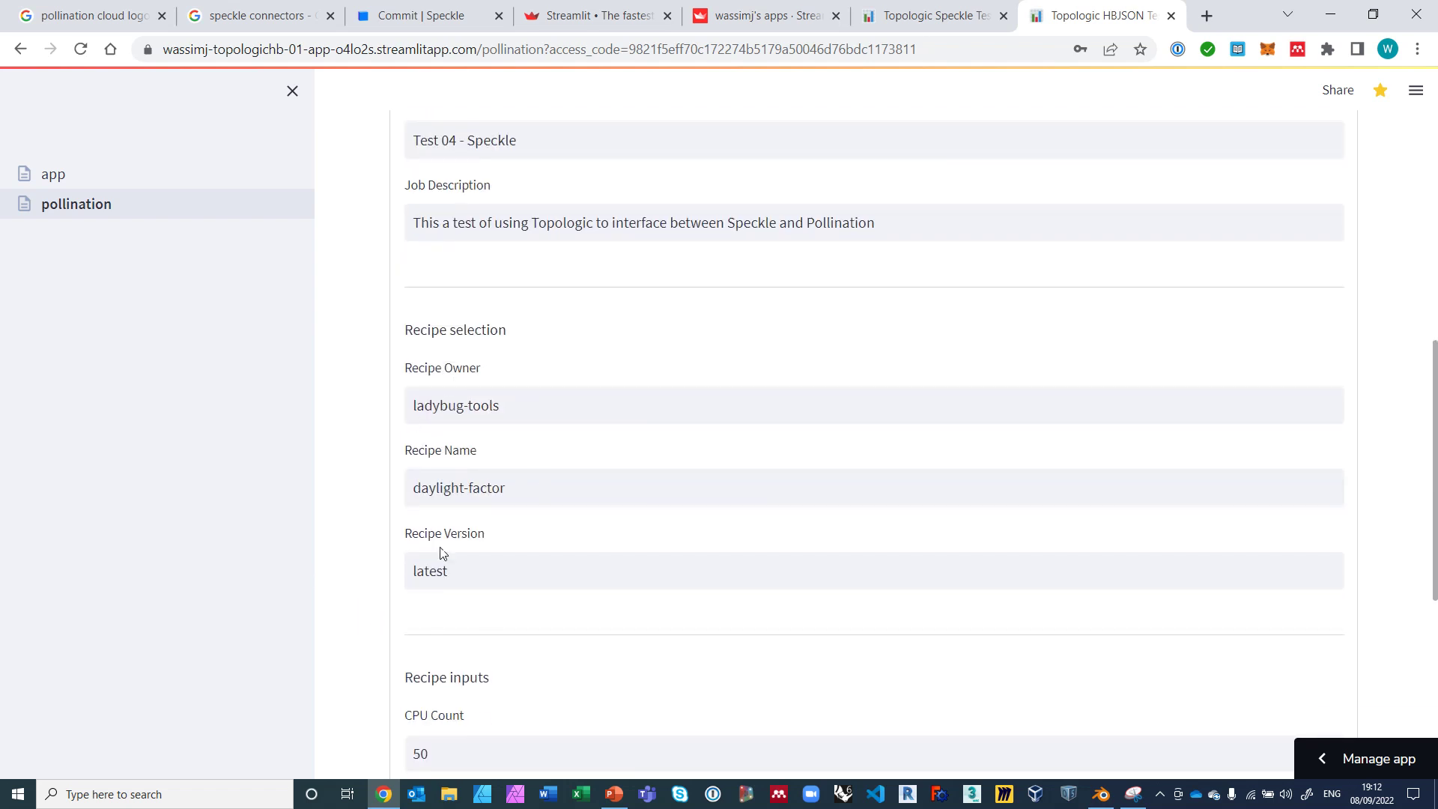
scroll(524, 607, down, 3)
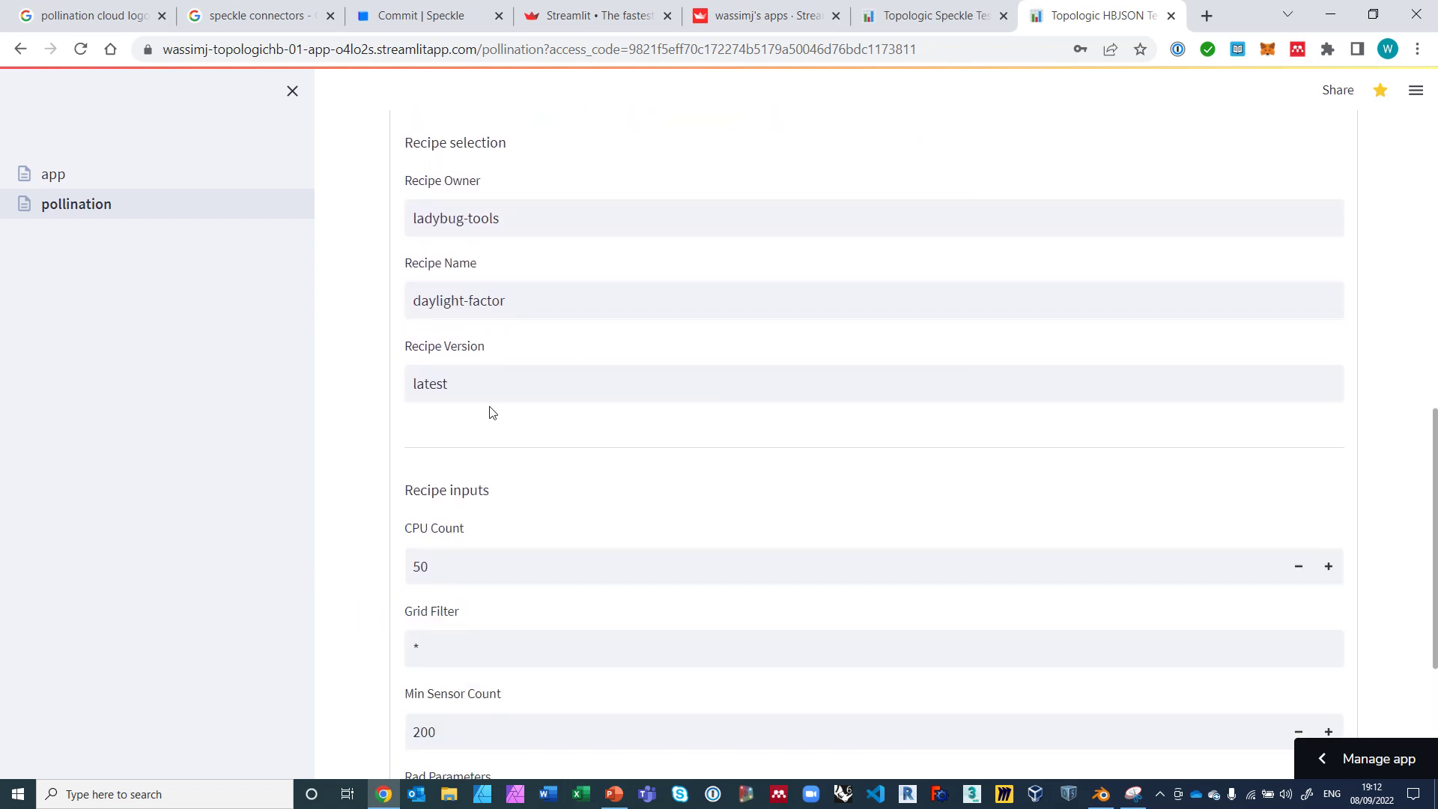
scroll(575, 468, down, 4)
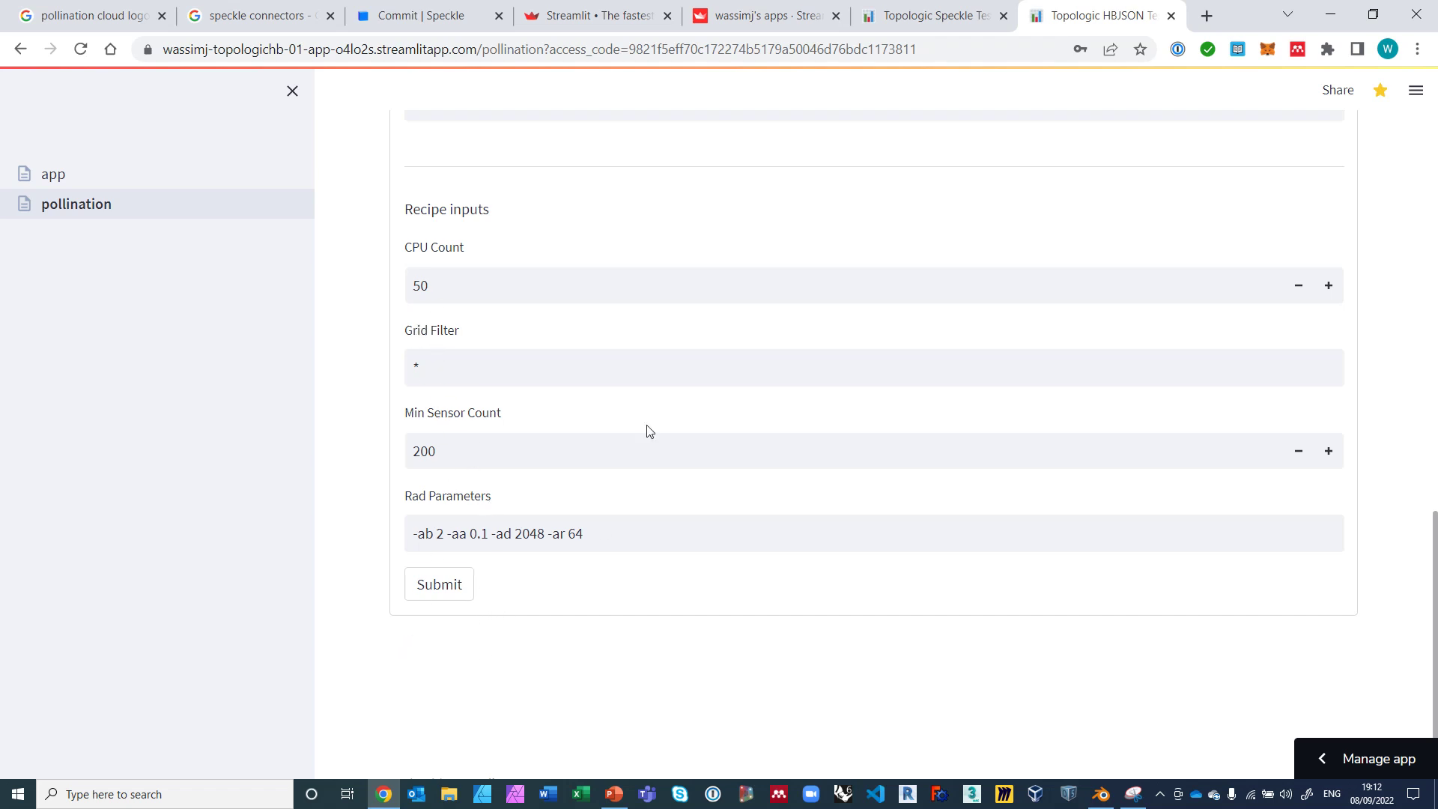
click(449, 595)
In a new browser tab, search the web for 'pollination cloud'.
click(1207, 15)
click(280, 52)
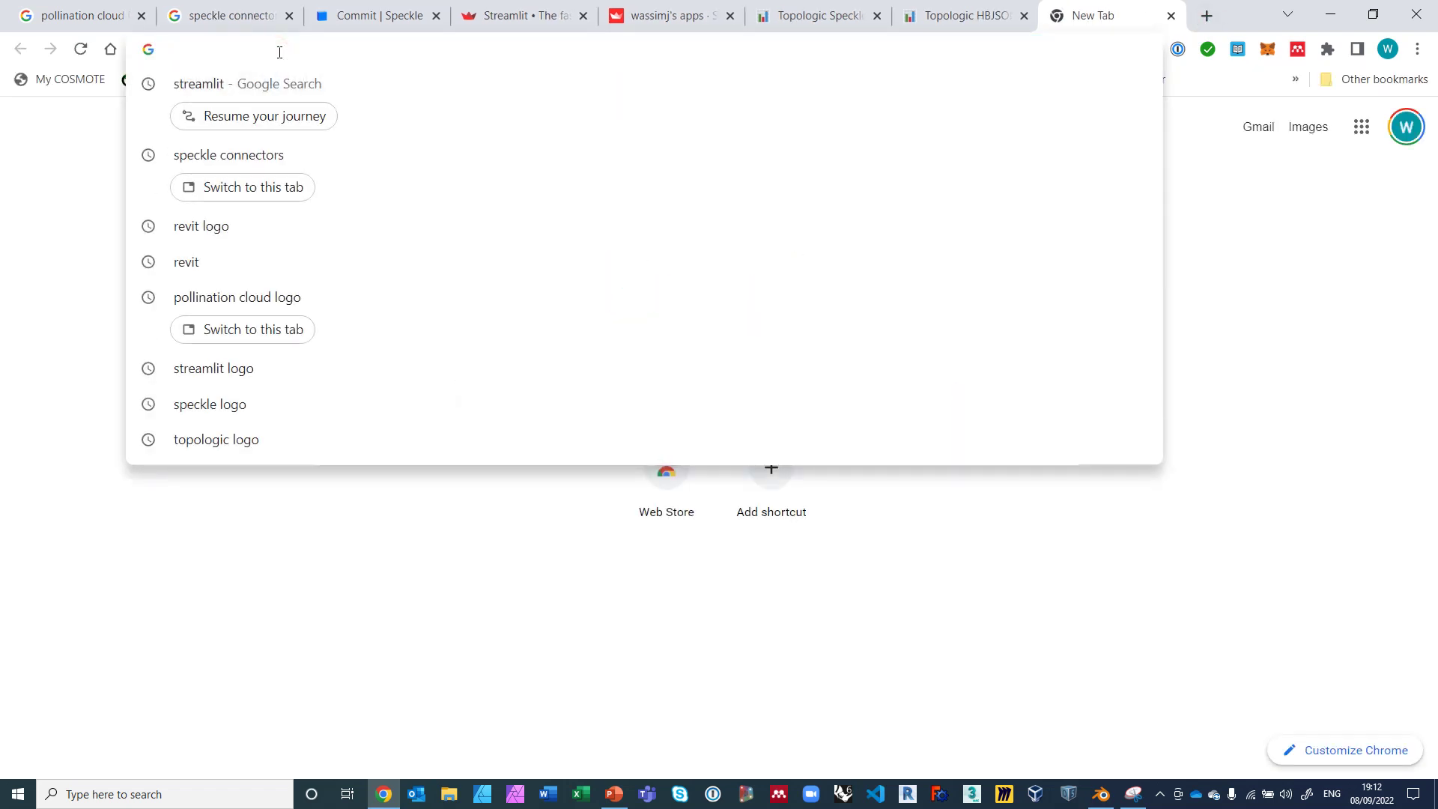
text(pollinati)
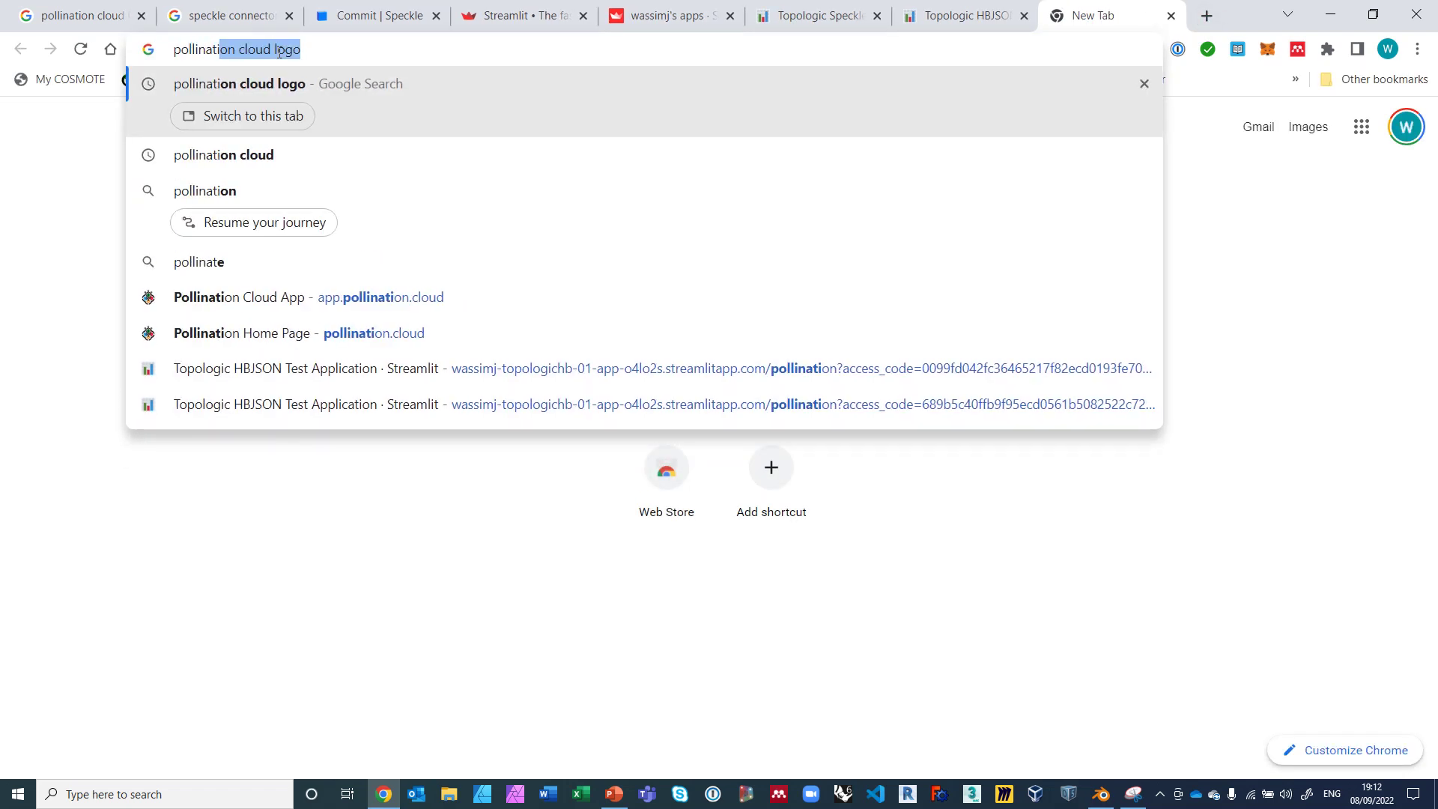
text(on cloud)
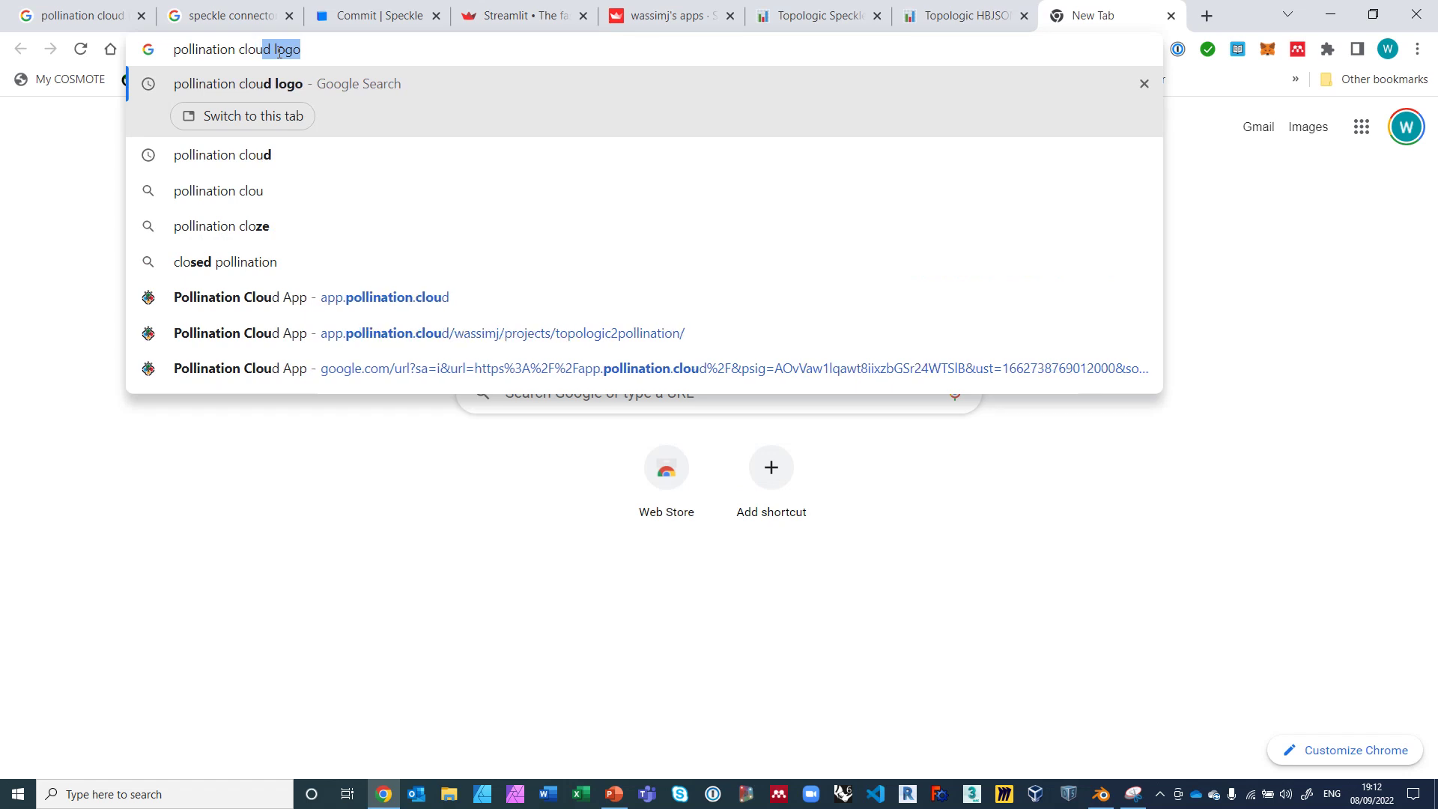
key(Delete)
key(Return)
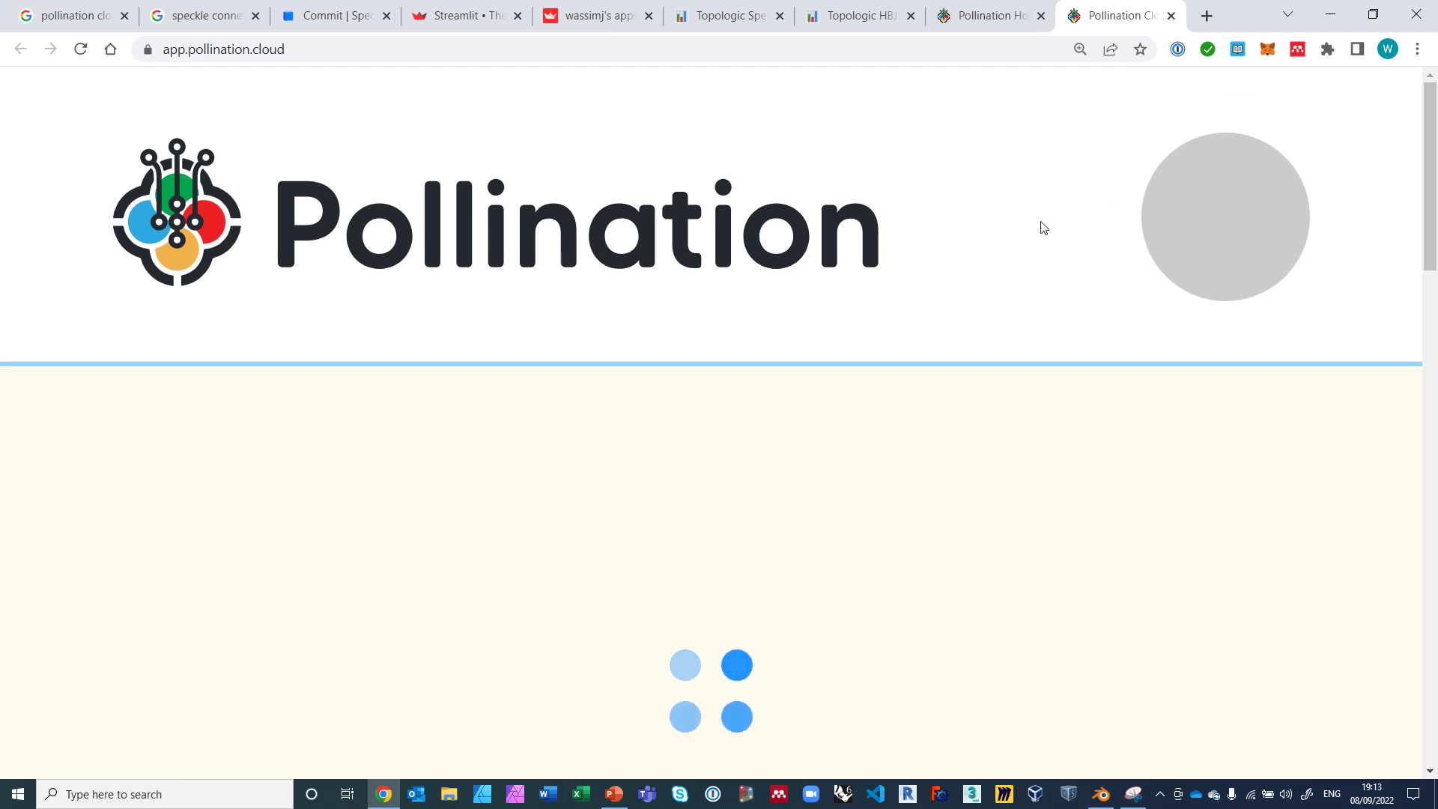
Zoom the Pollination Cloud page back out to 100%.
key(ctrl+minus)
key(ctrl+minus)
key(ctrl+minus)
key(ctrl+minus)
key(ctrl+minus)
key(ctrl+minus)
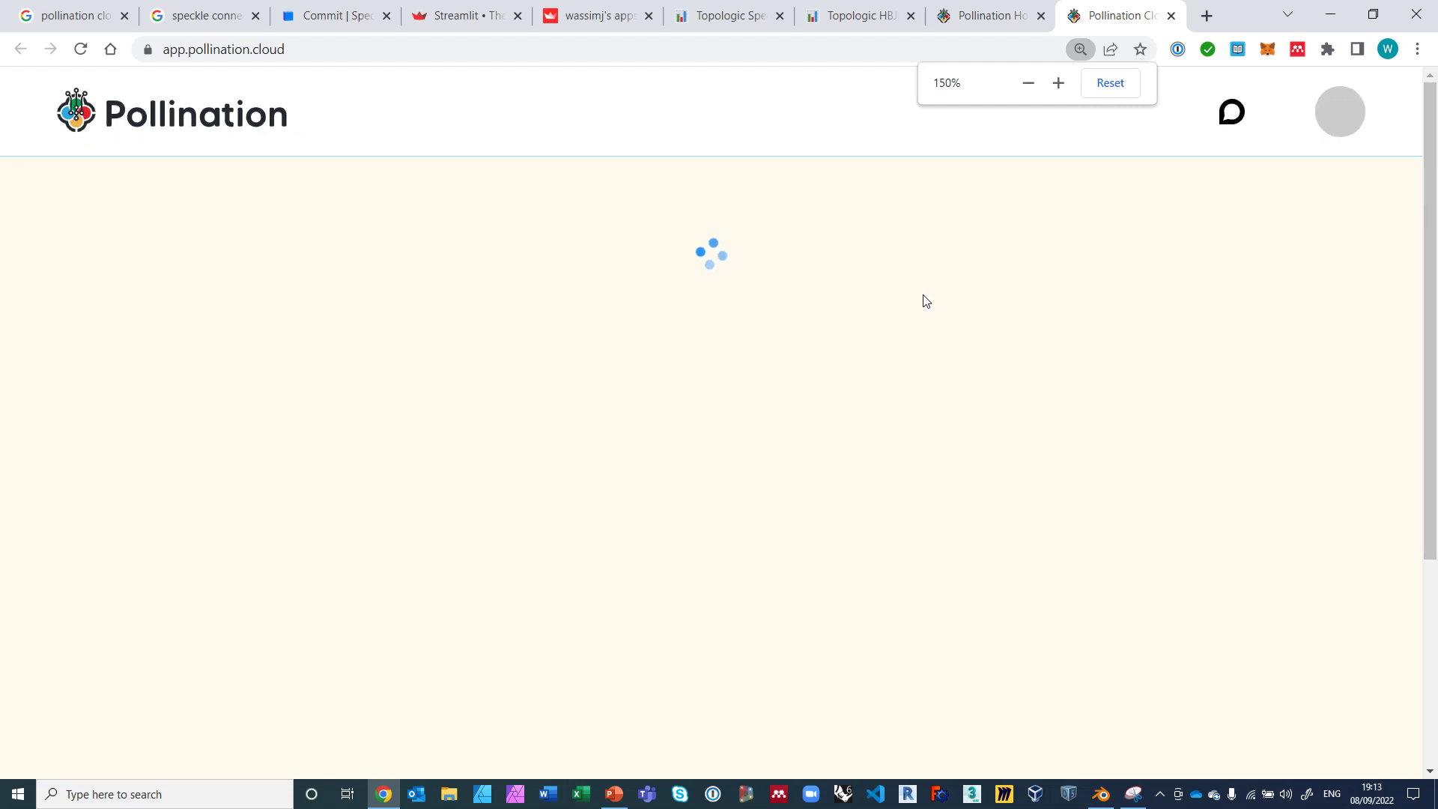
key(ctrl+minus)
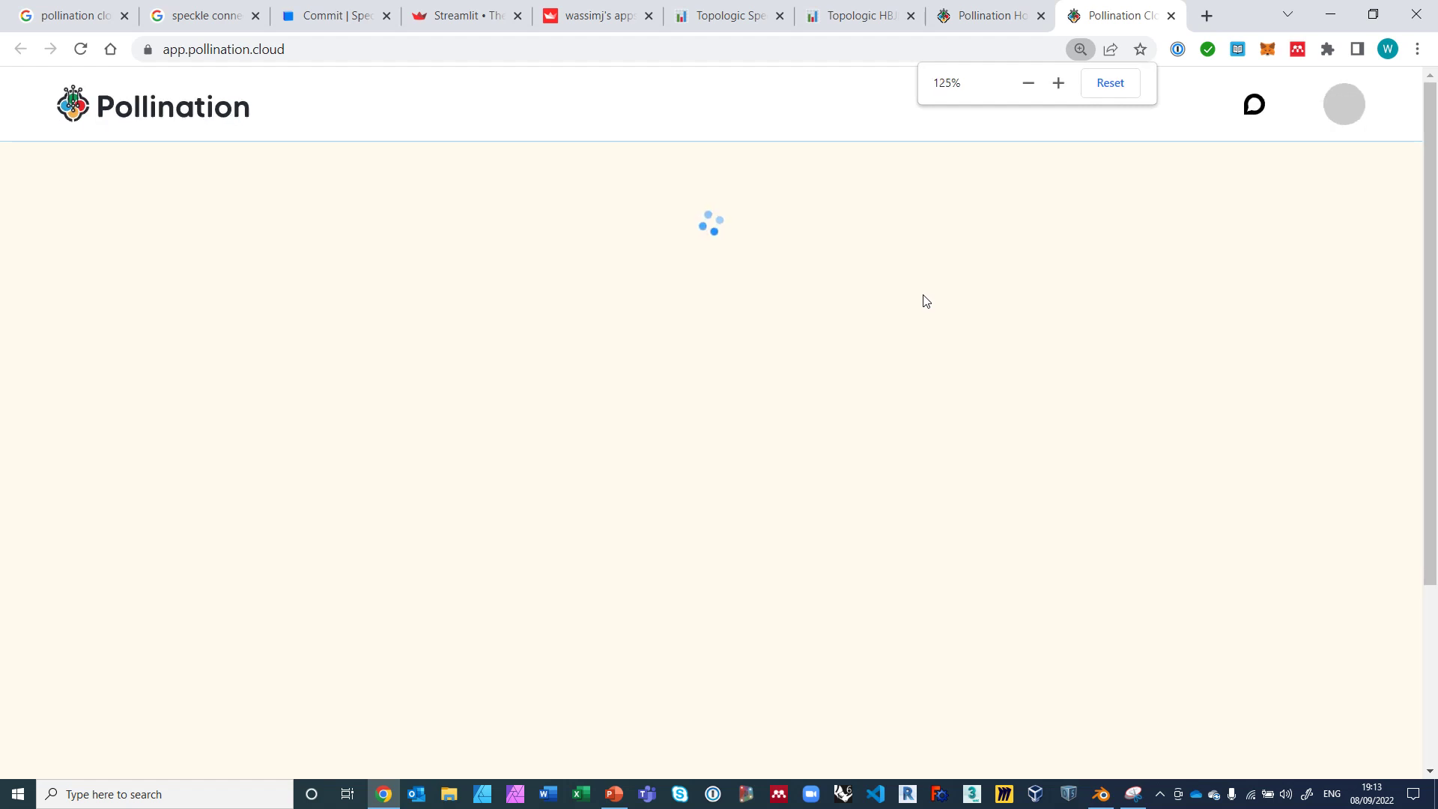
key(ctrl+minus)
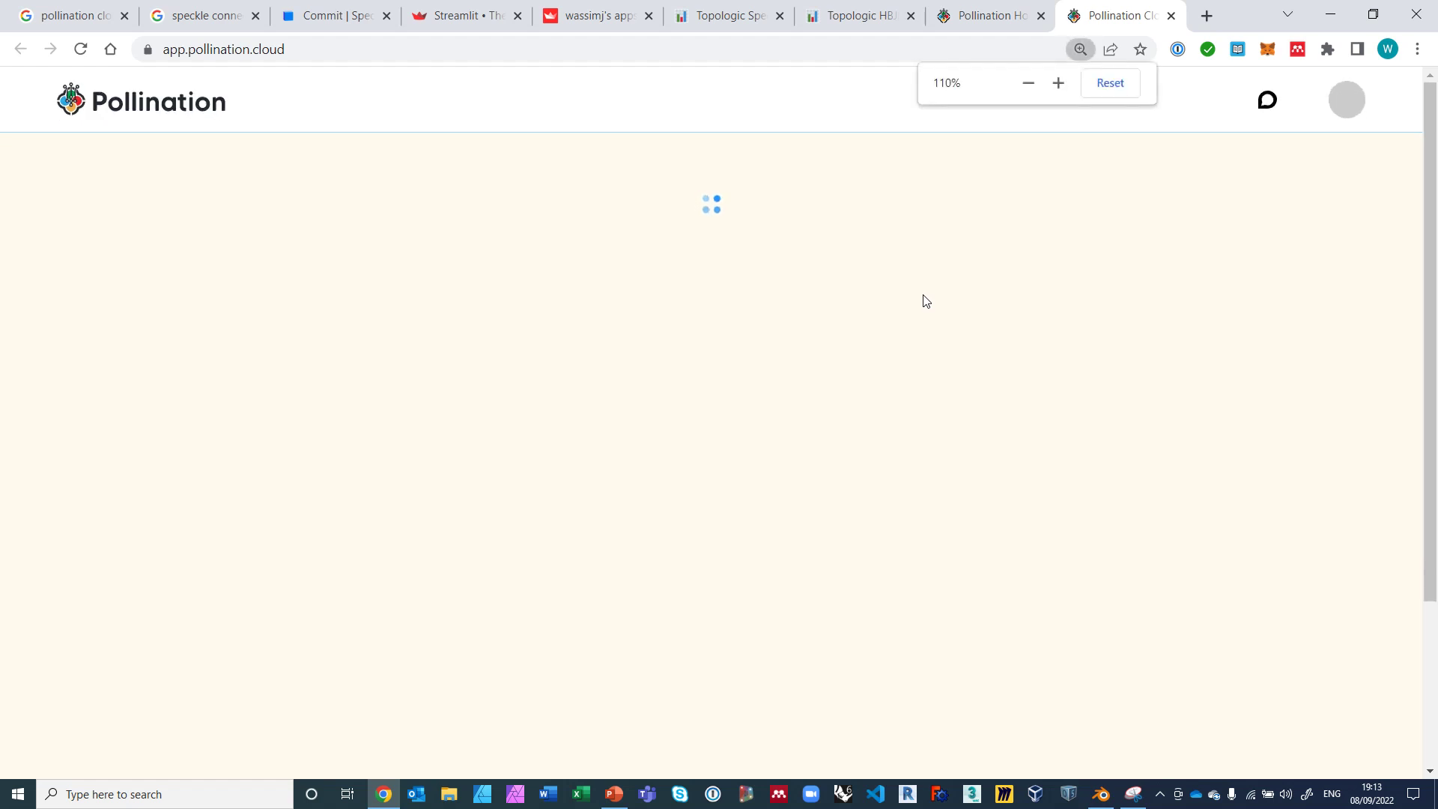
key(ctrl+minus)
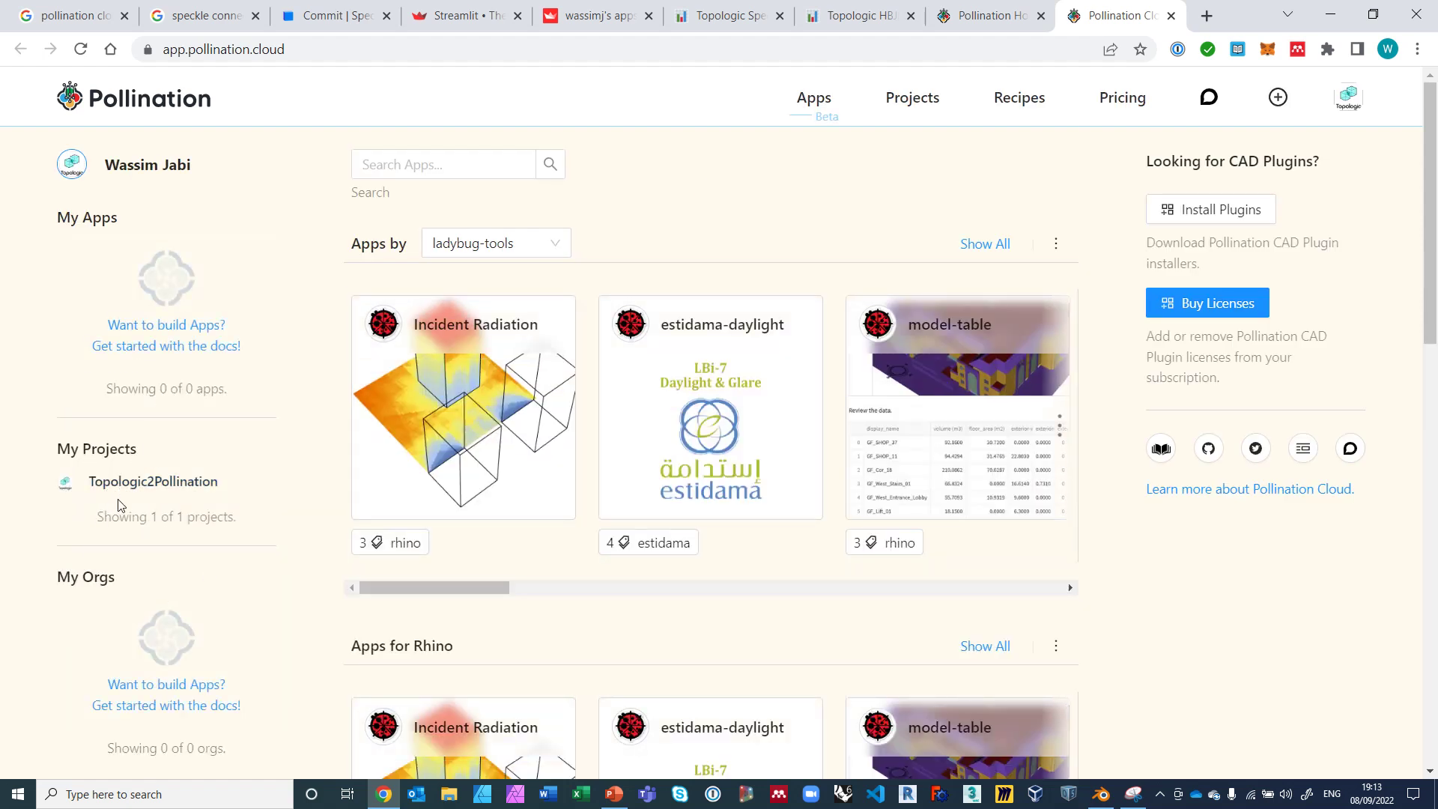
Open the Topologic2Pollination project's Test 03 - Speckle study and view its Runs table.
click(182, 483)
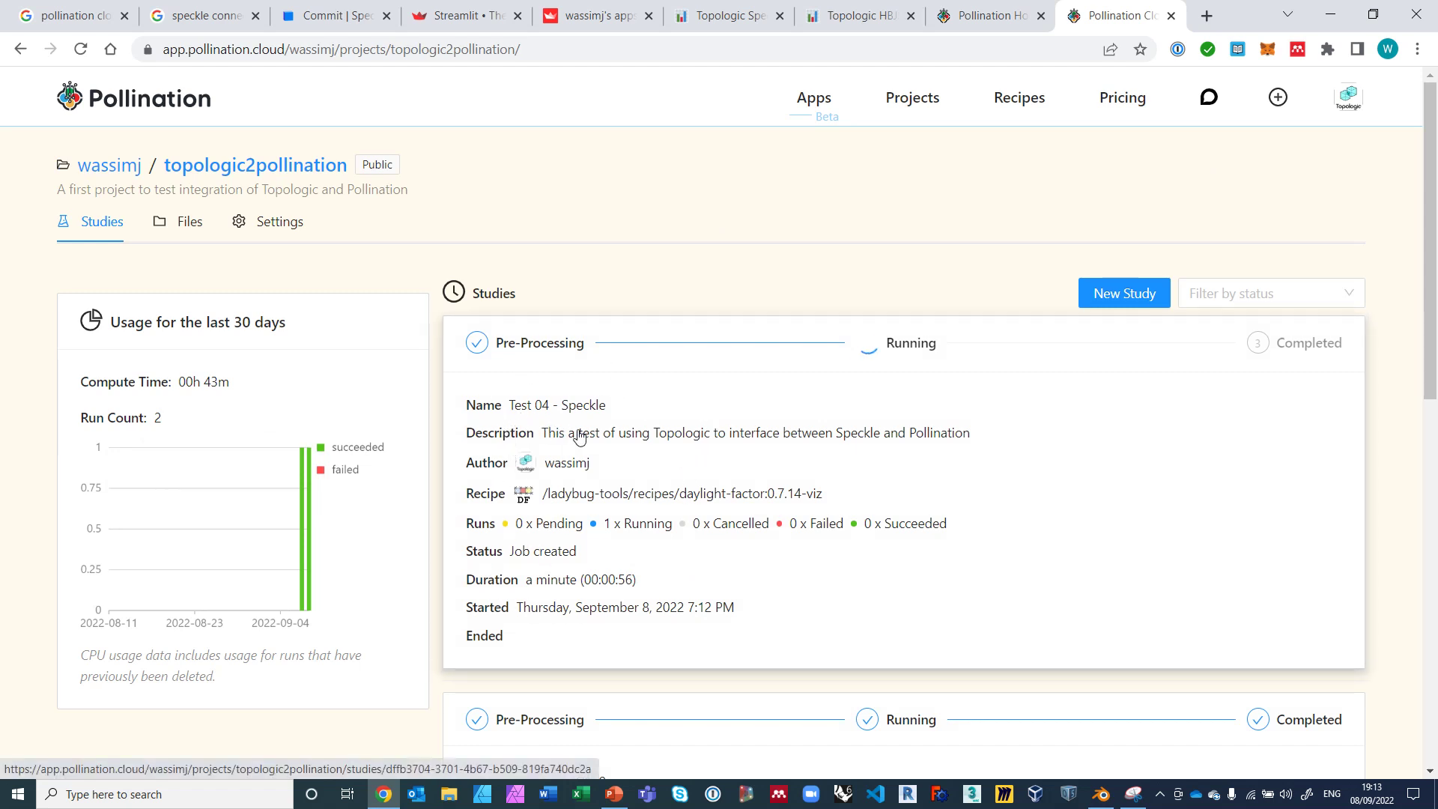
ctrl+scroll(584, 438, up, 4)
scroll(586, 438, down, 5)
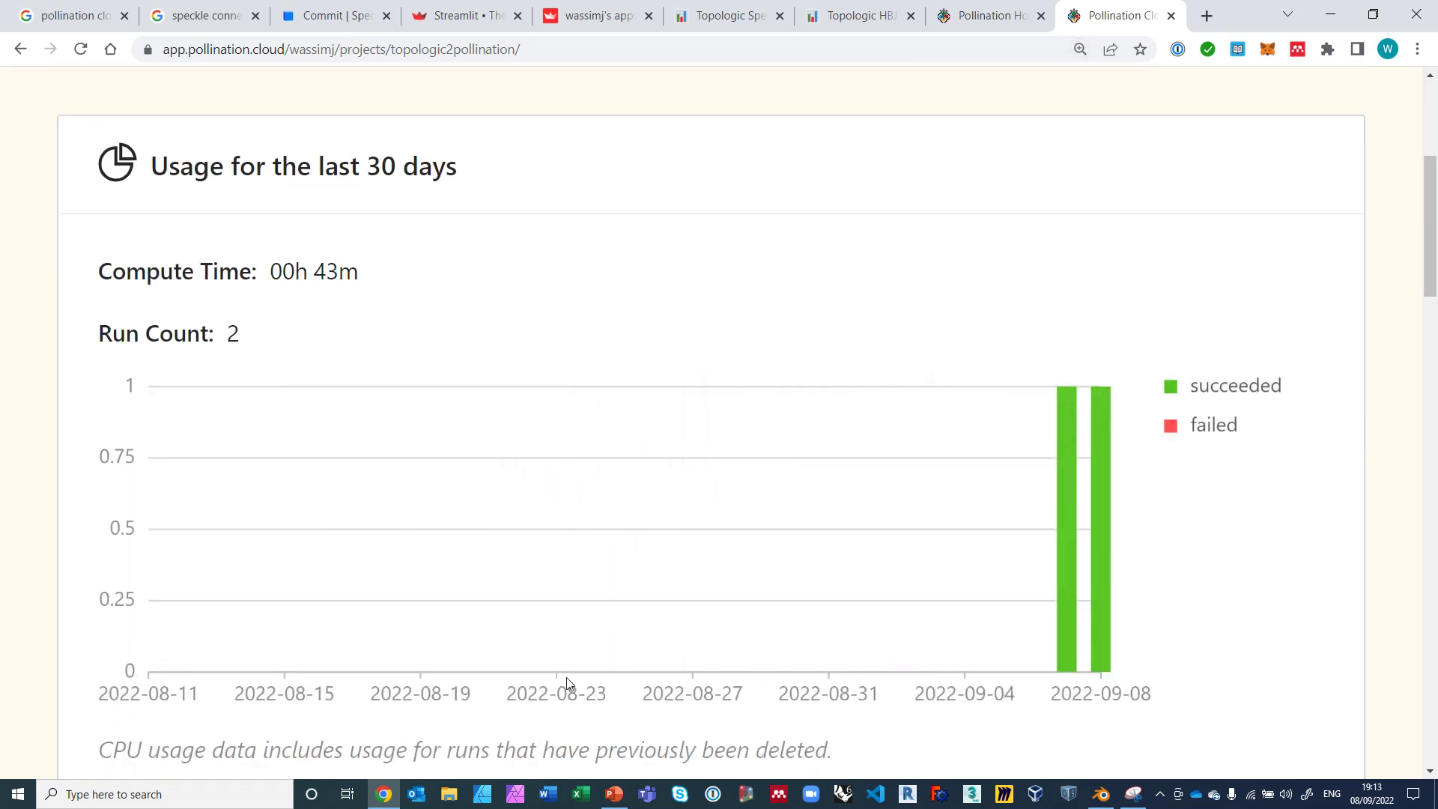
ctrl+scroll(572, 684, down, 3)
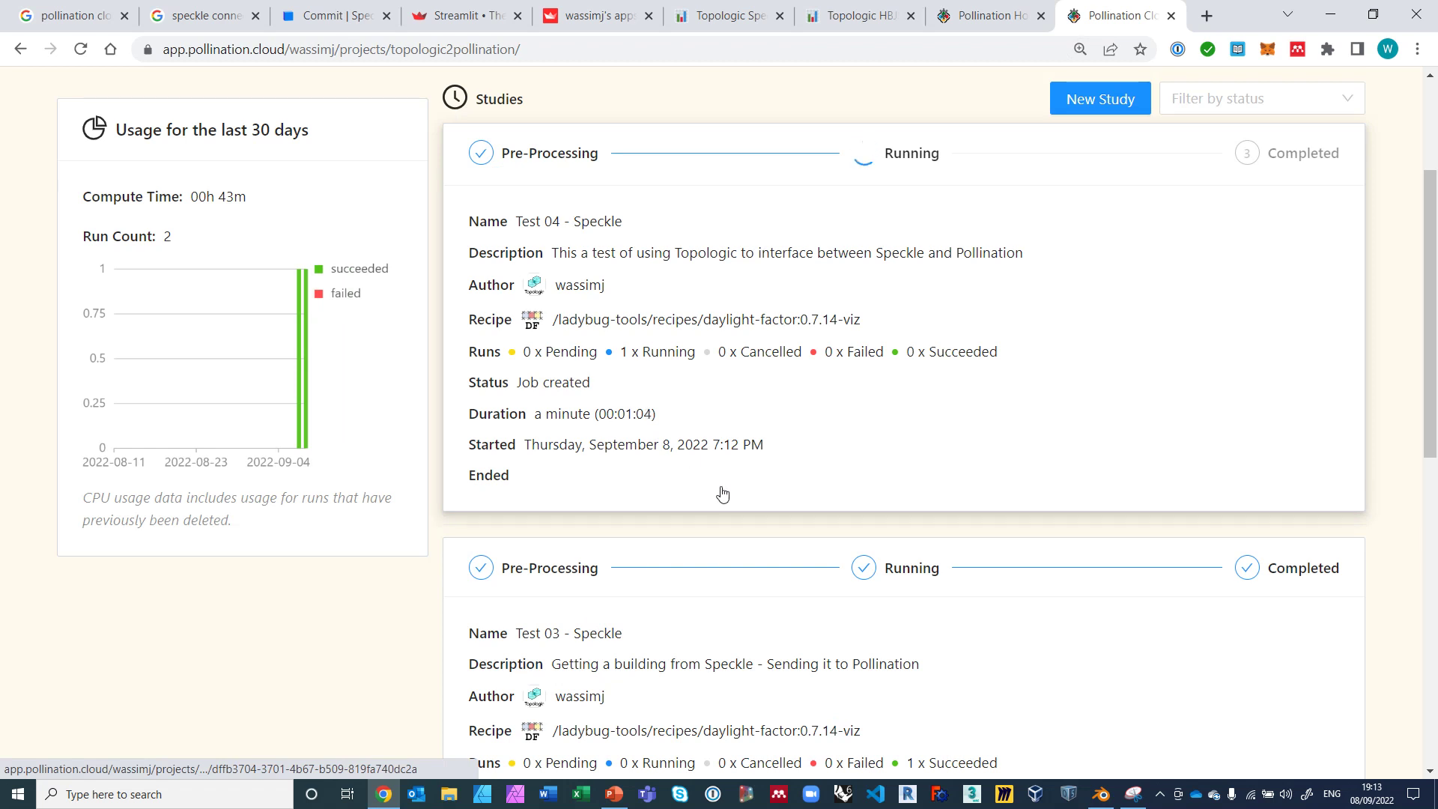
scroll(720, 498, down, 2)
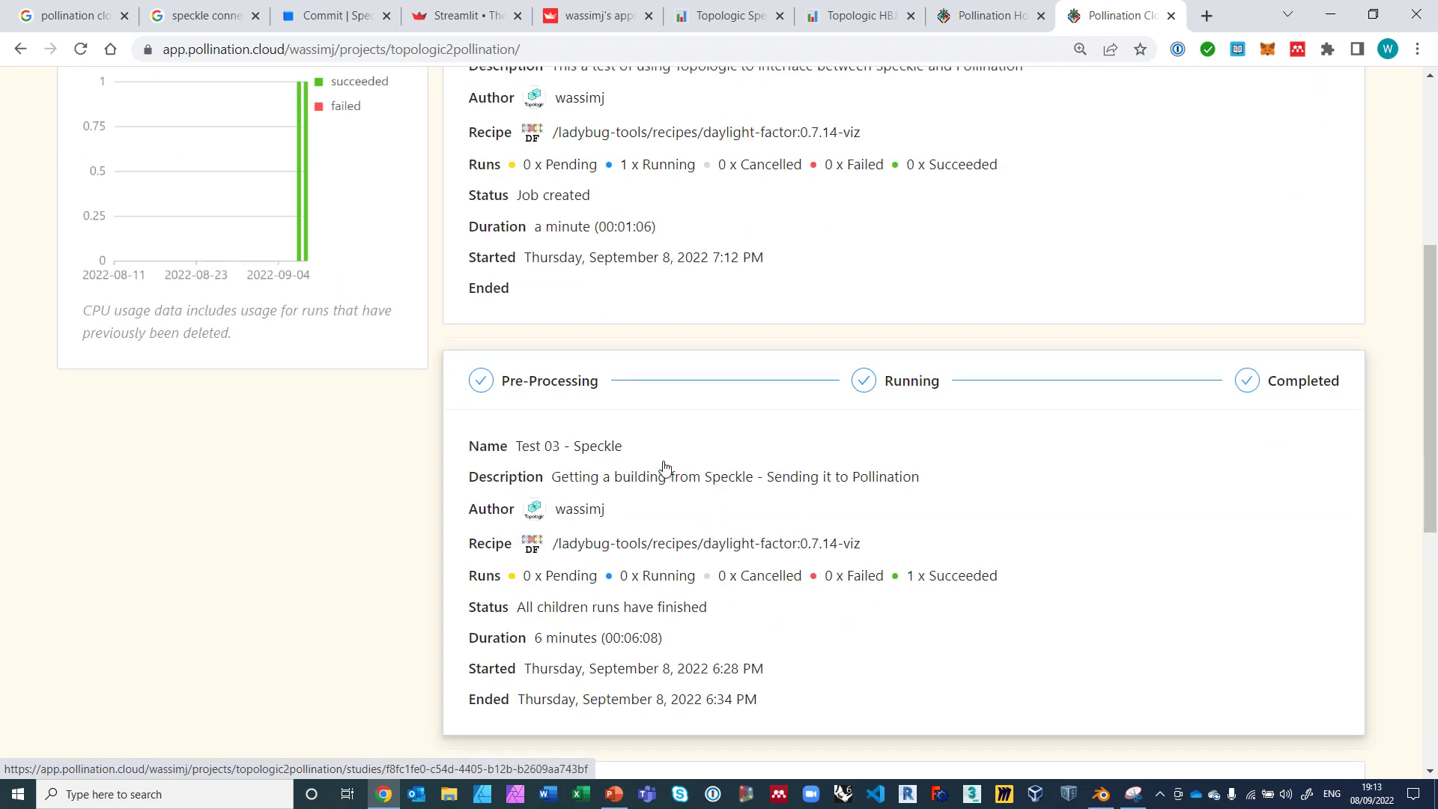
click(691, 577)
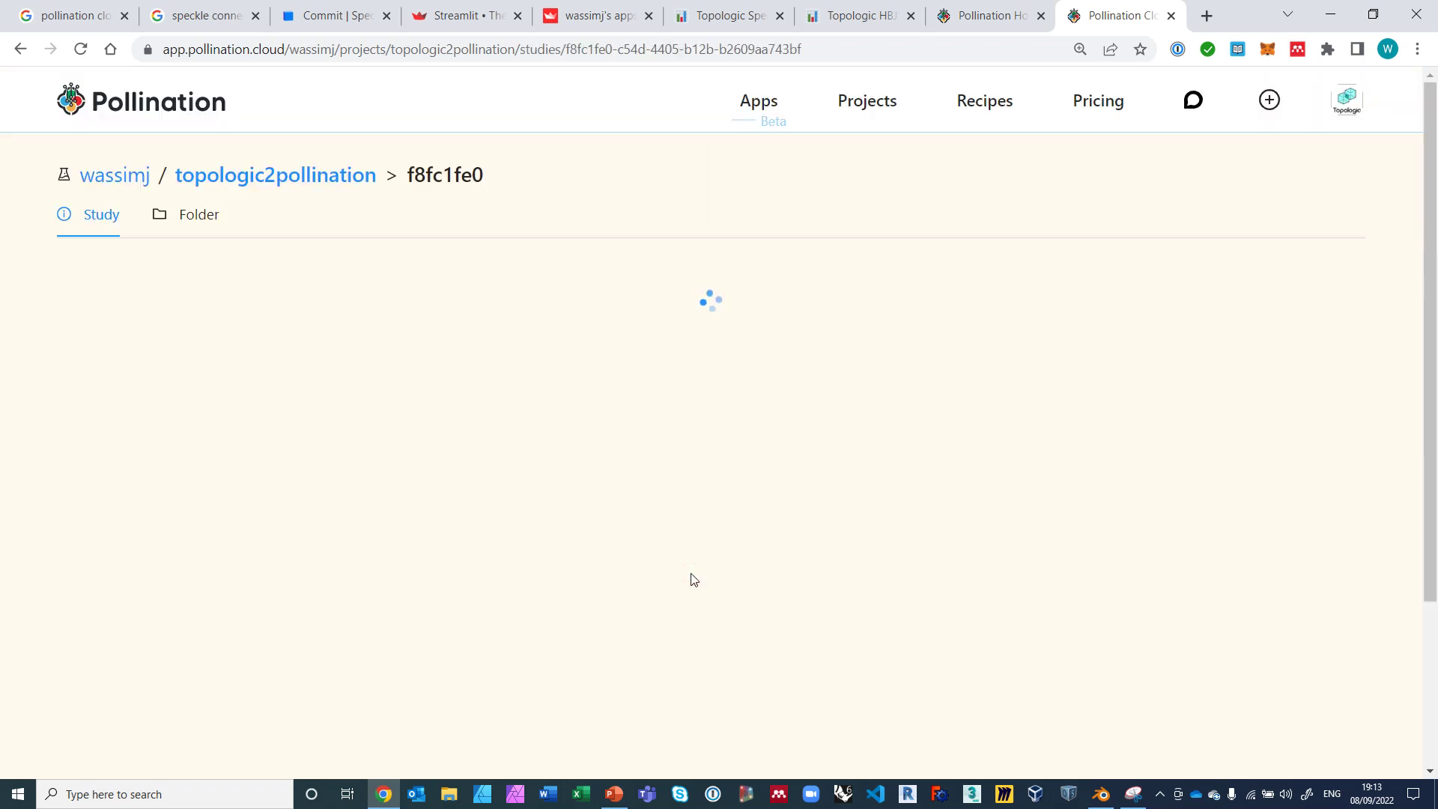
scroll(522, 540, down, 4)
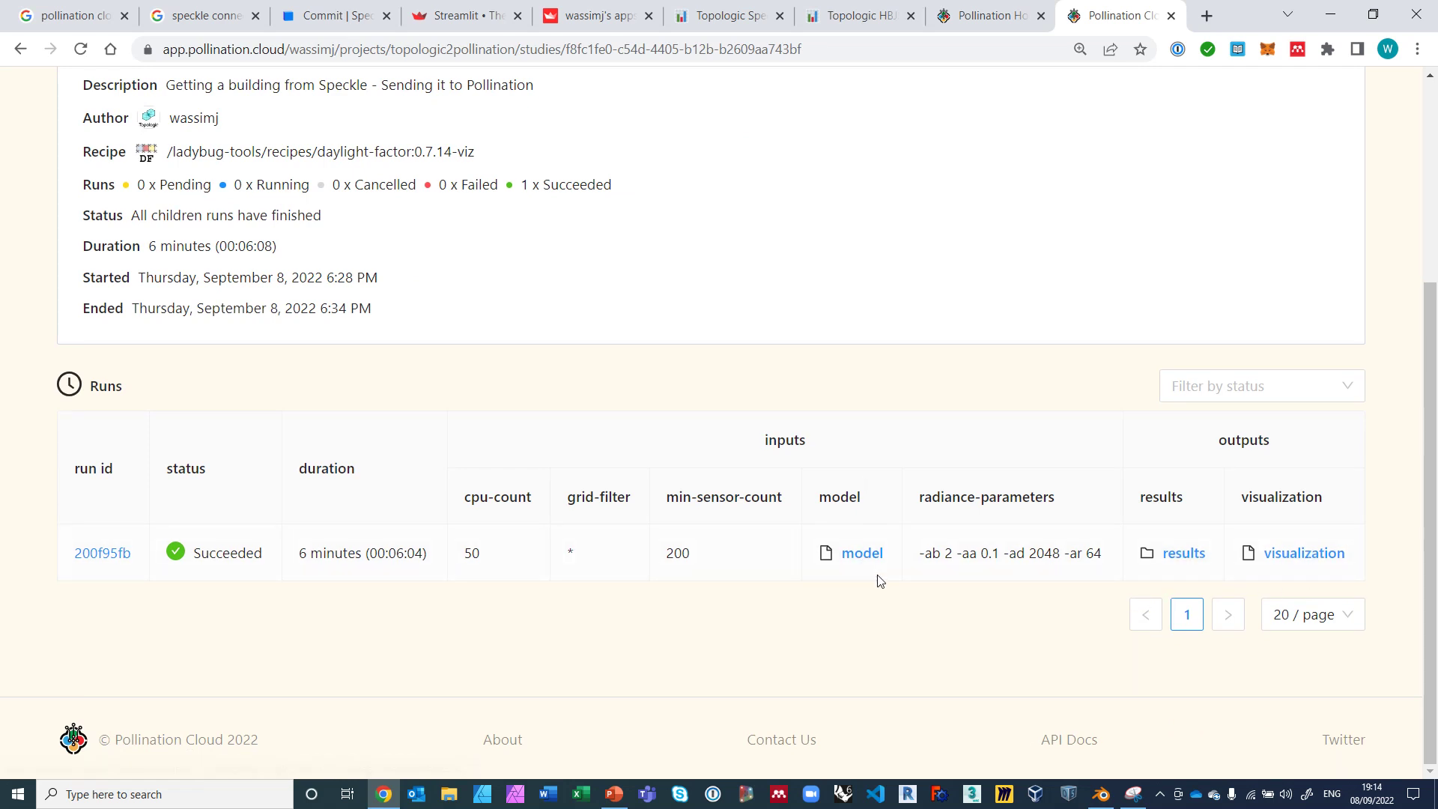
Open daylight_factor.vtkjs from the run's visualization outputs and isolate the grid data.
click(1305, 555)
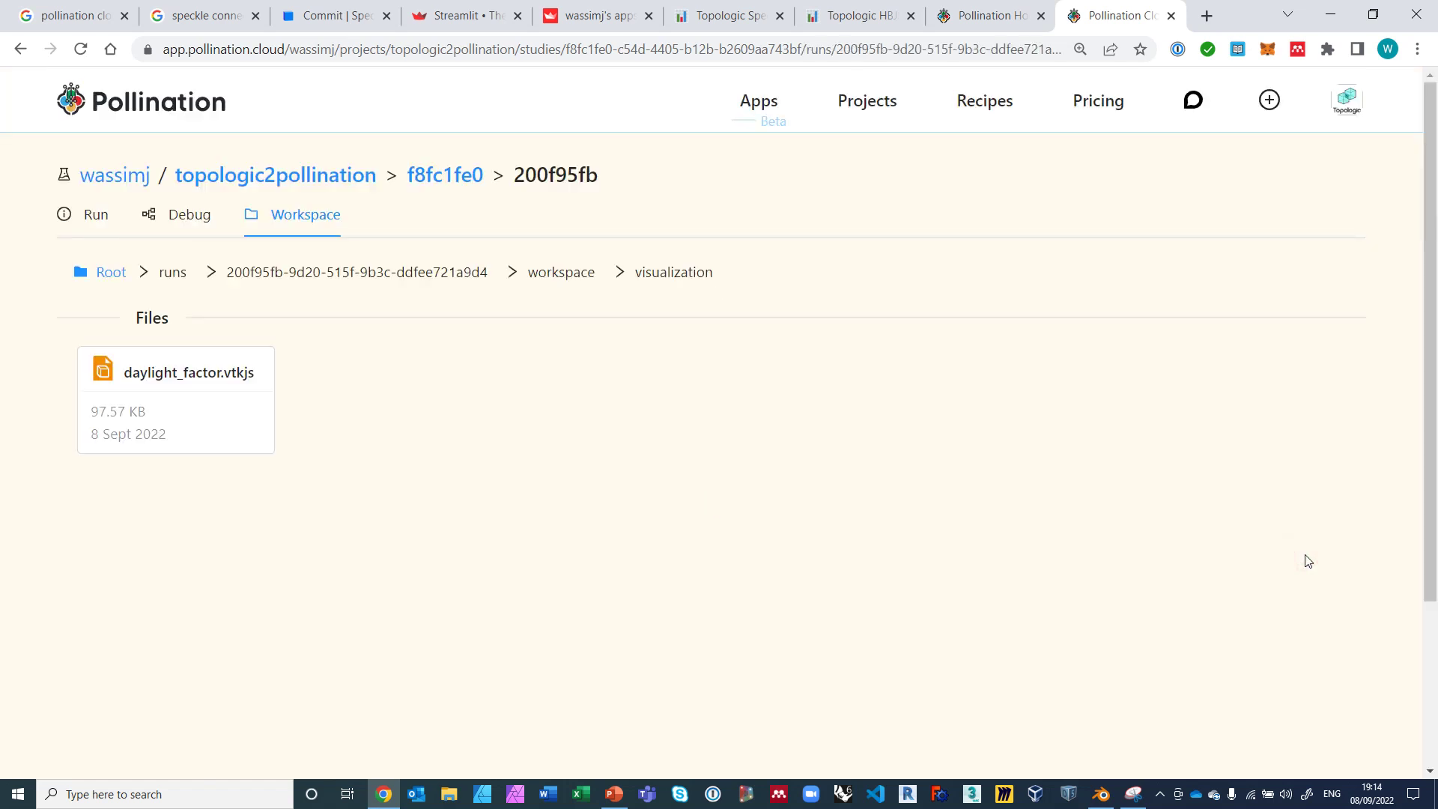
click(140, 425)
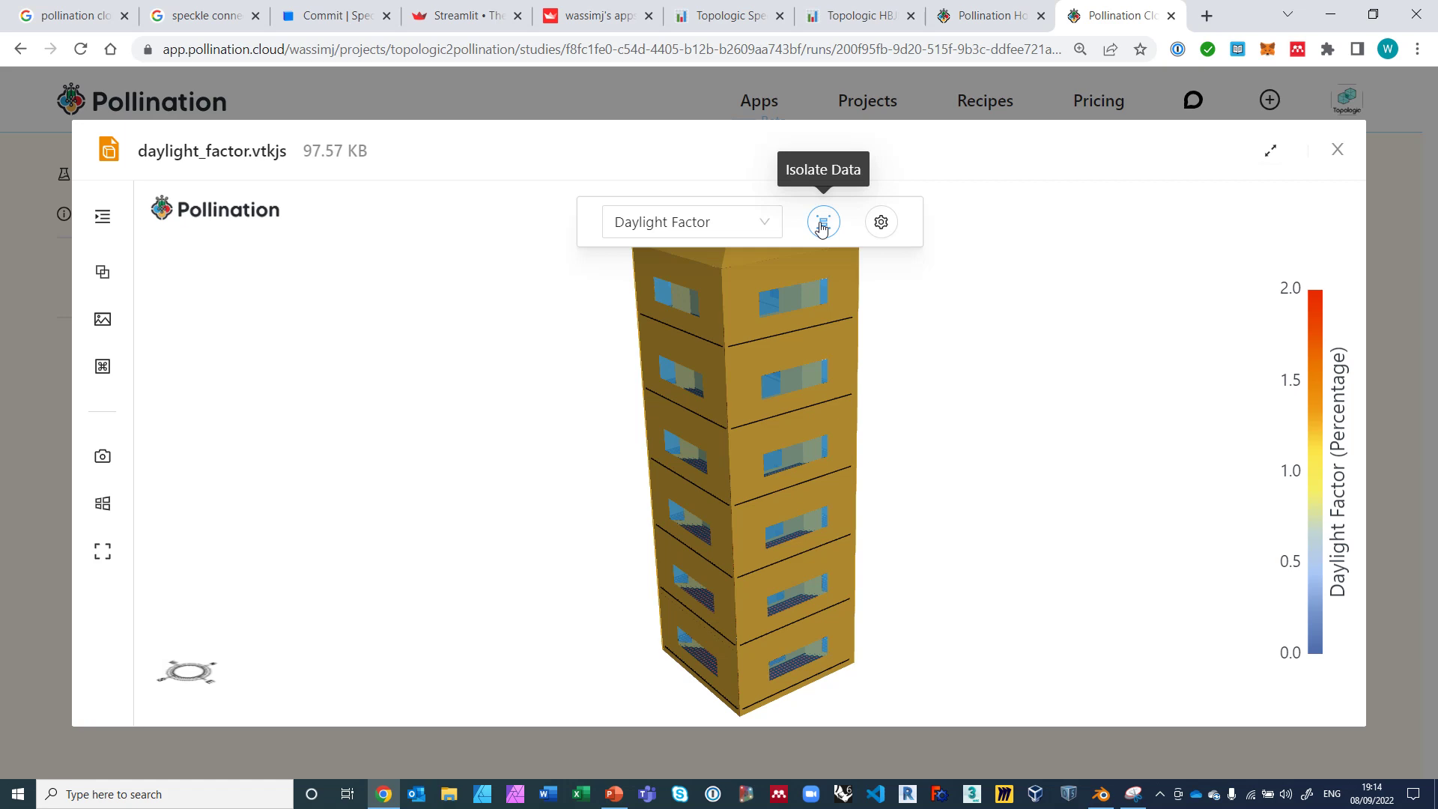
click(821, 227)
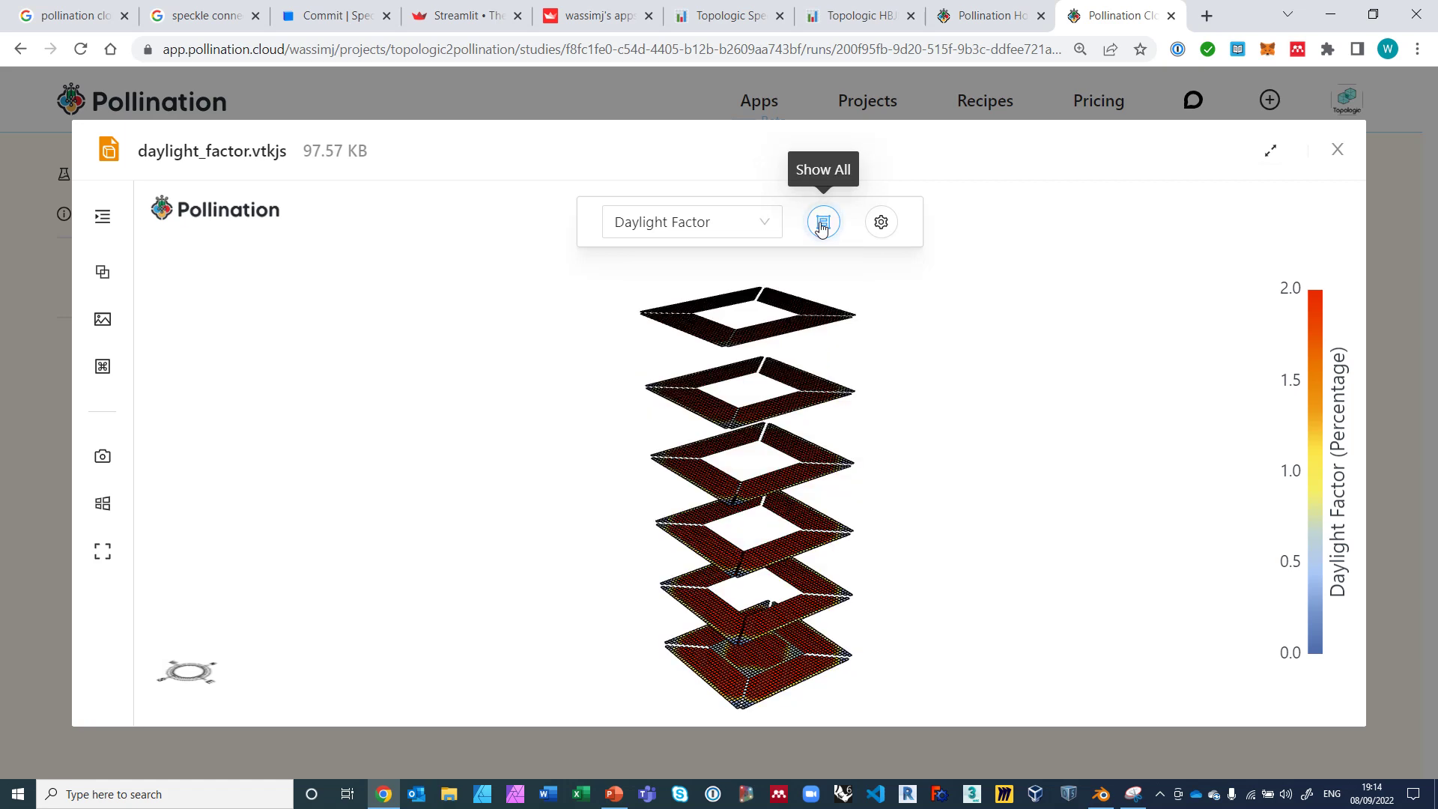
scroll(843, 499, up, 10)
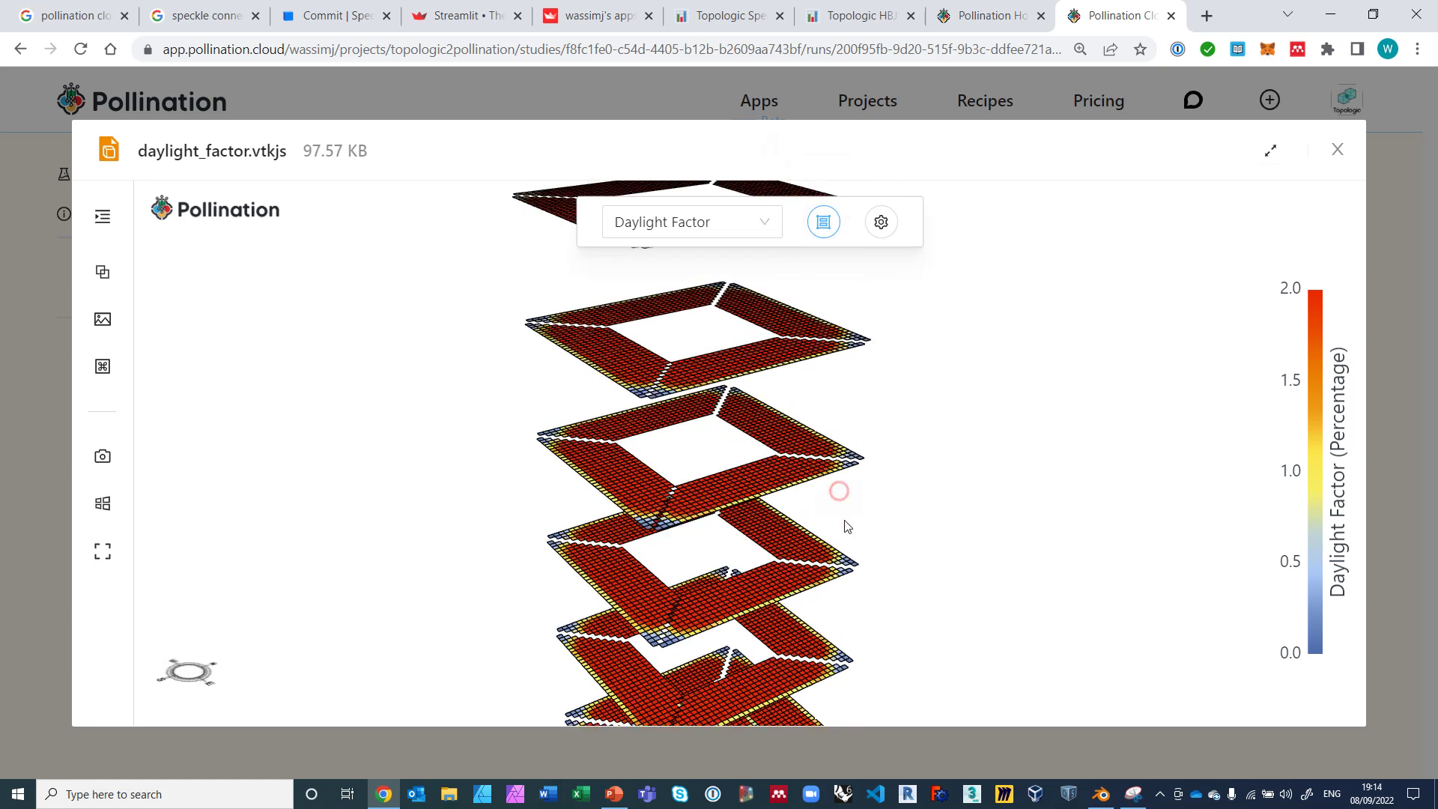
Orbit the daylight factor grids, then show the full building again and orbit around it.
drag(861, 589, 874, 630)
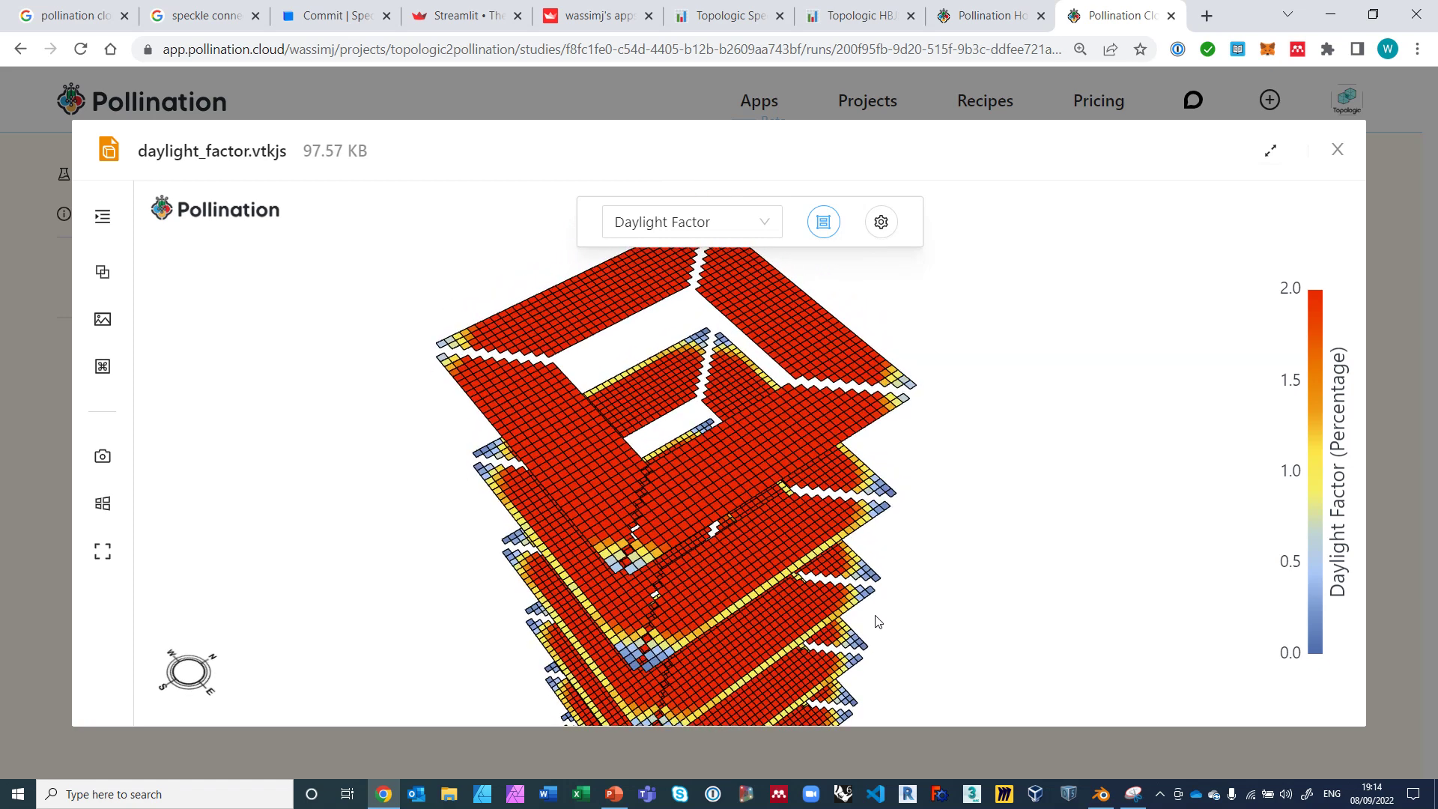
scroll(877, 622, up, 3)
scroll(878, 621, down, 3)
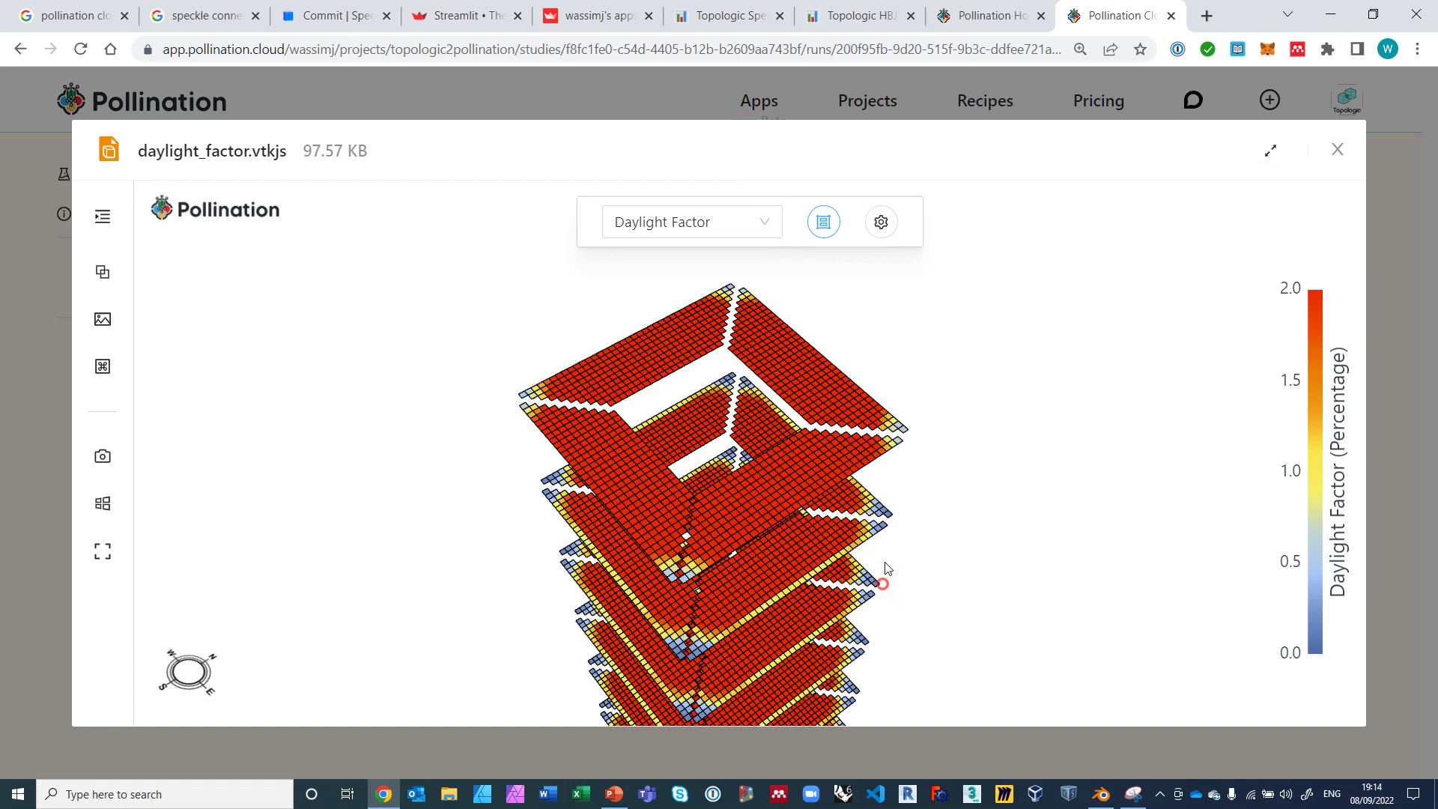
drag(890, 572, 878, 449)
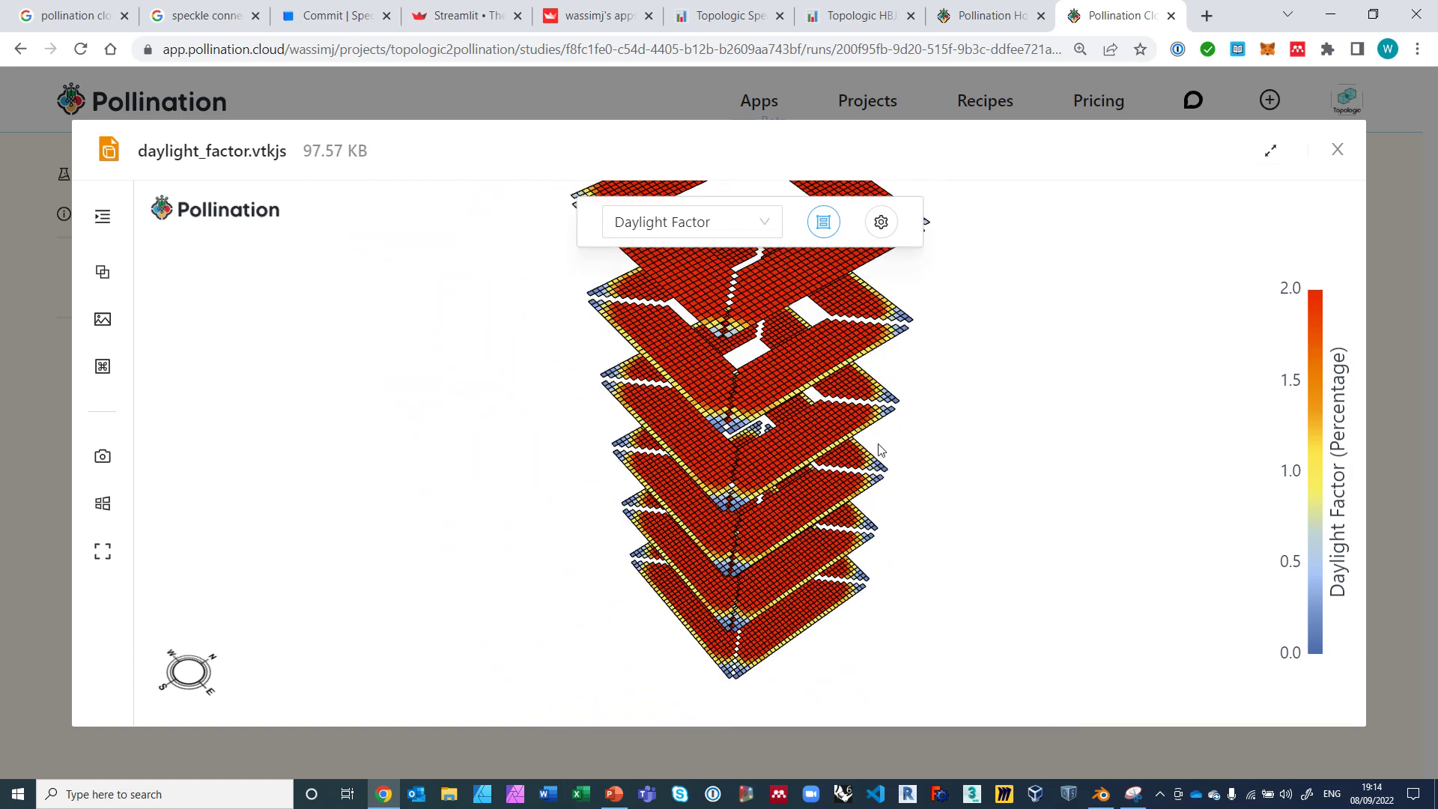
click(823, 222)
drag(765, 458, 740, 614)
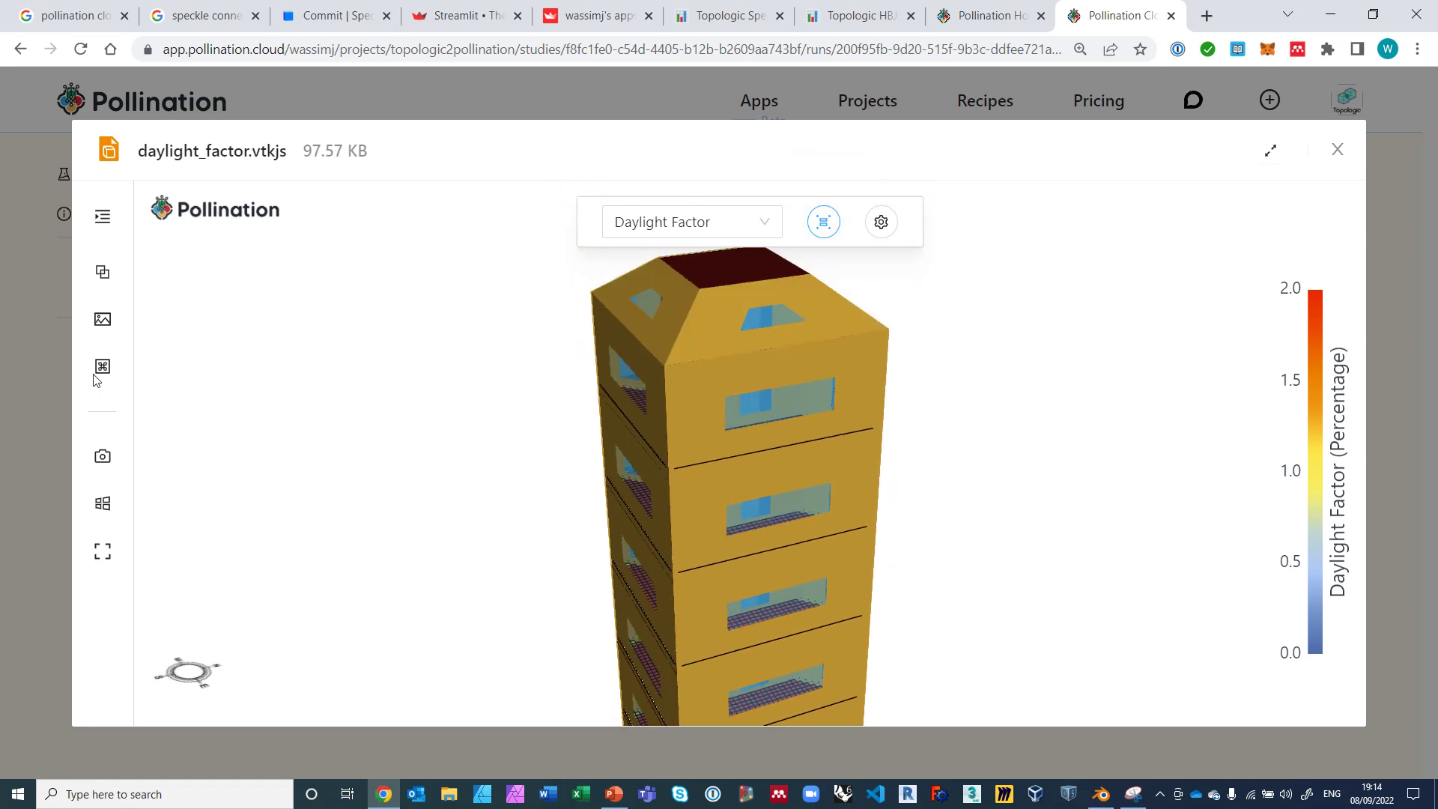
Hide the Wall, Aperture, Floor and RoofCeiling layers and tilt the remaining grid stack.
click(105, 273)
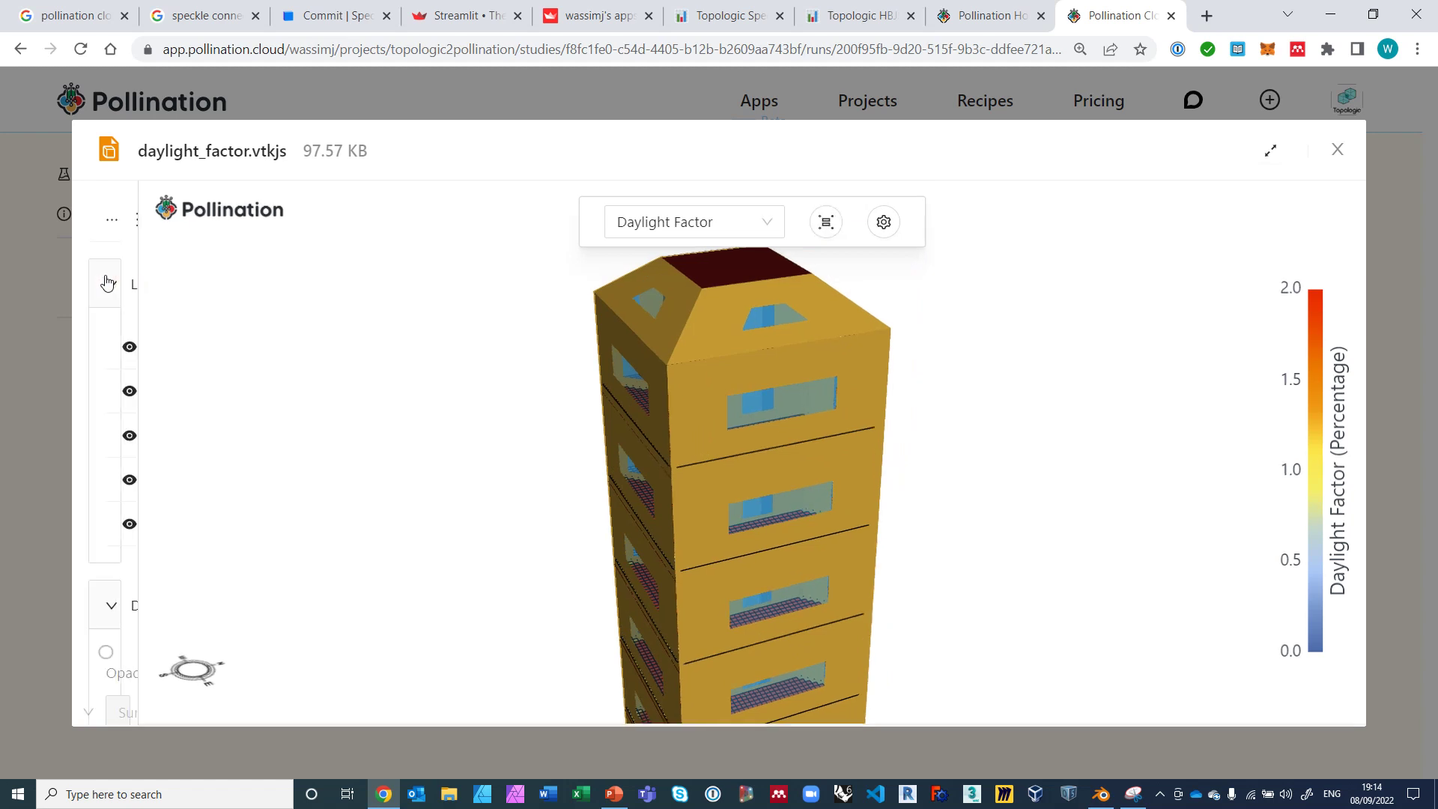
click(128, 394)
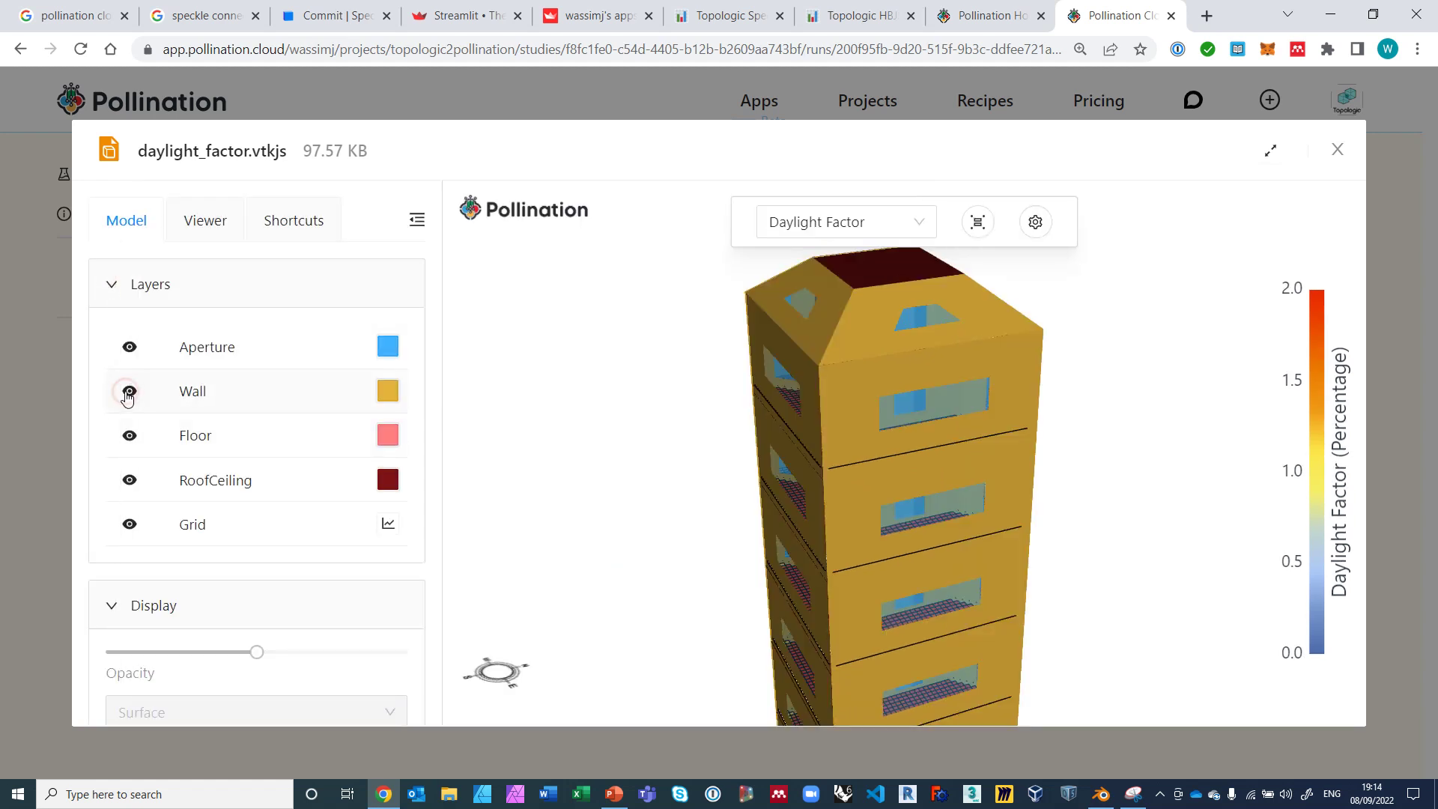
drag(764, 486, 916, 597)
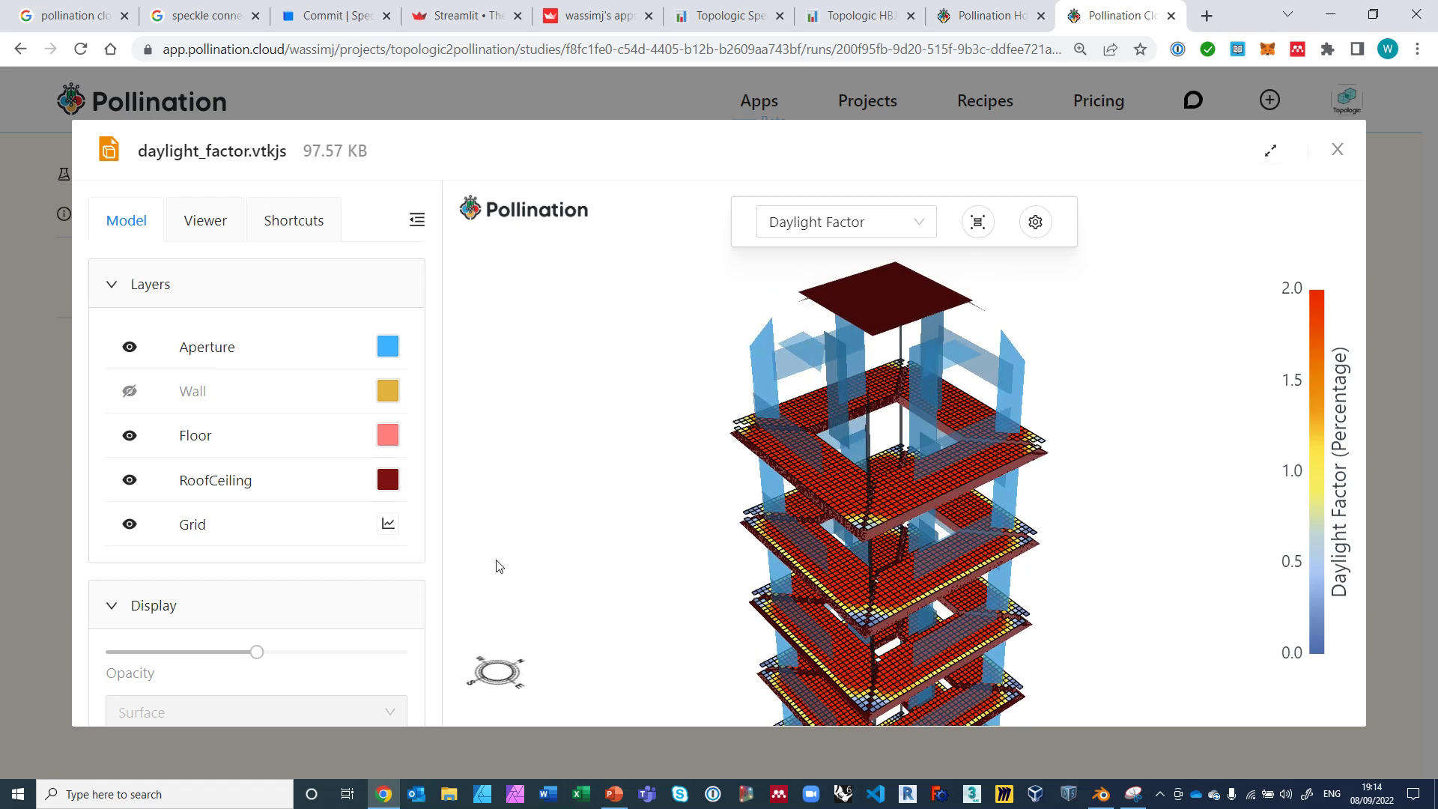
click(130, 346)
drag(825, 601, 850, 577)
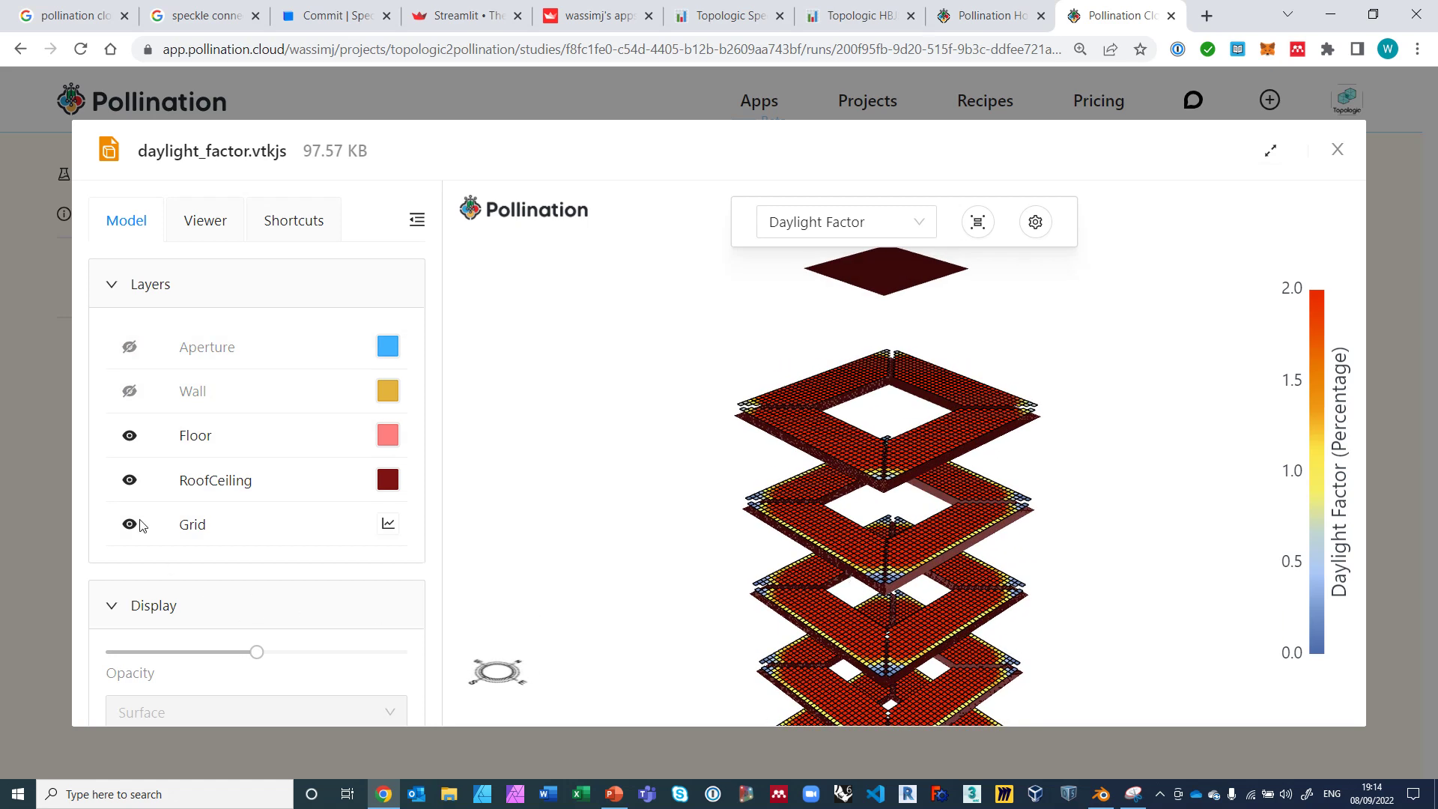
click(130, 436)
click(130, 480)
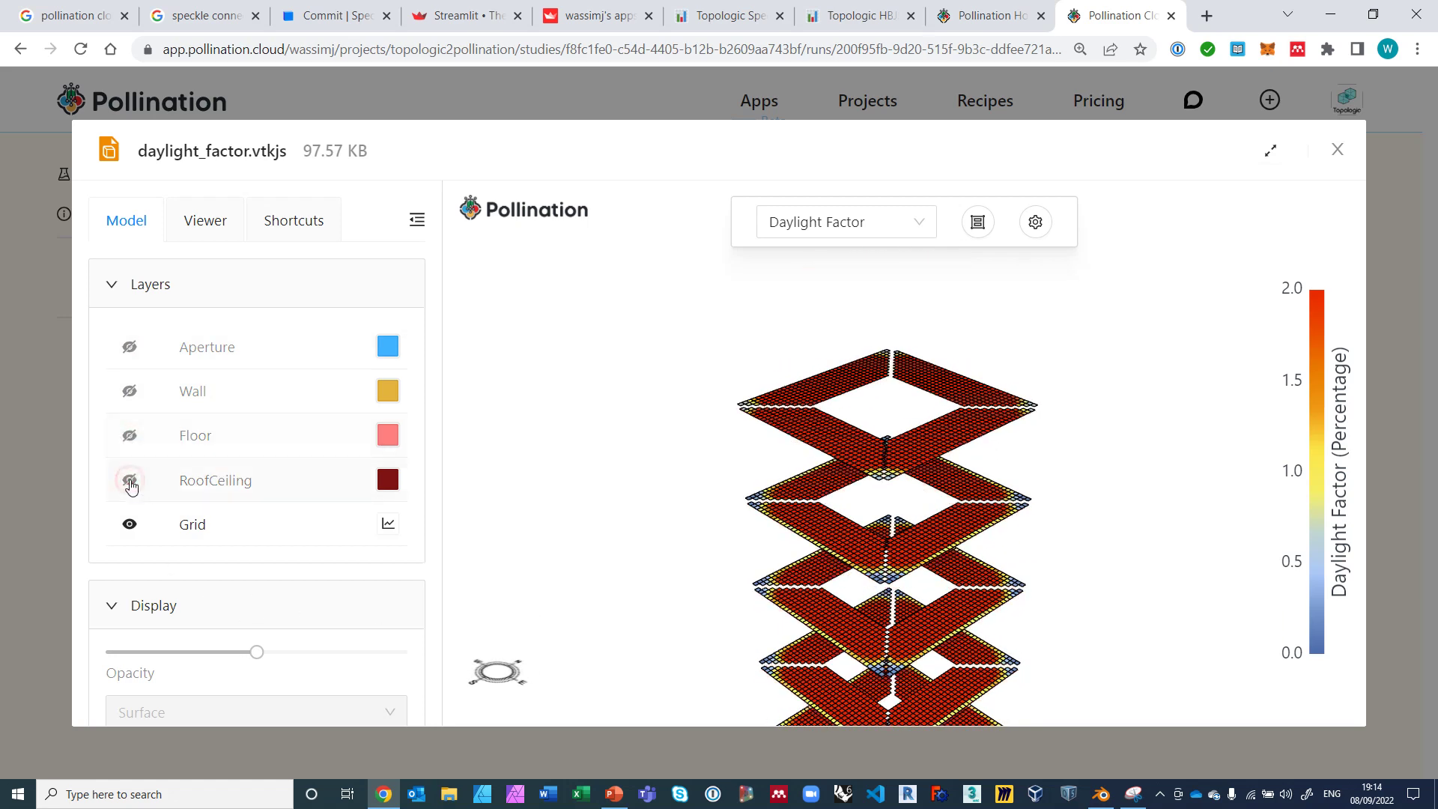
click(128, 525)
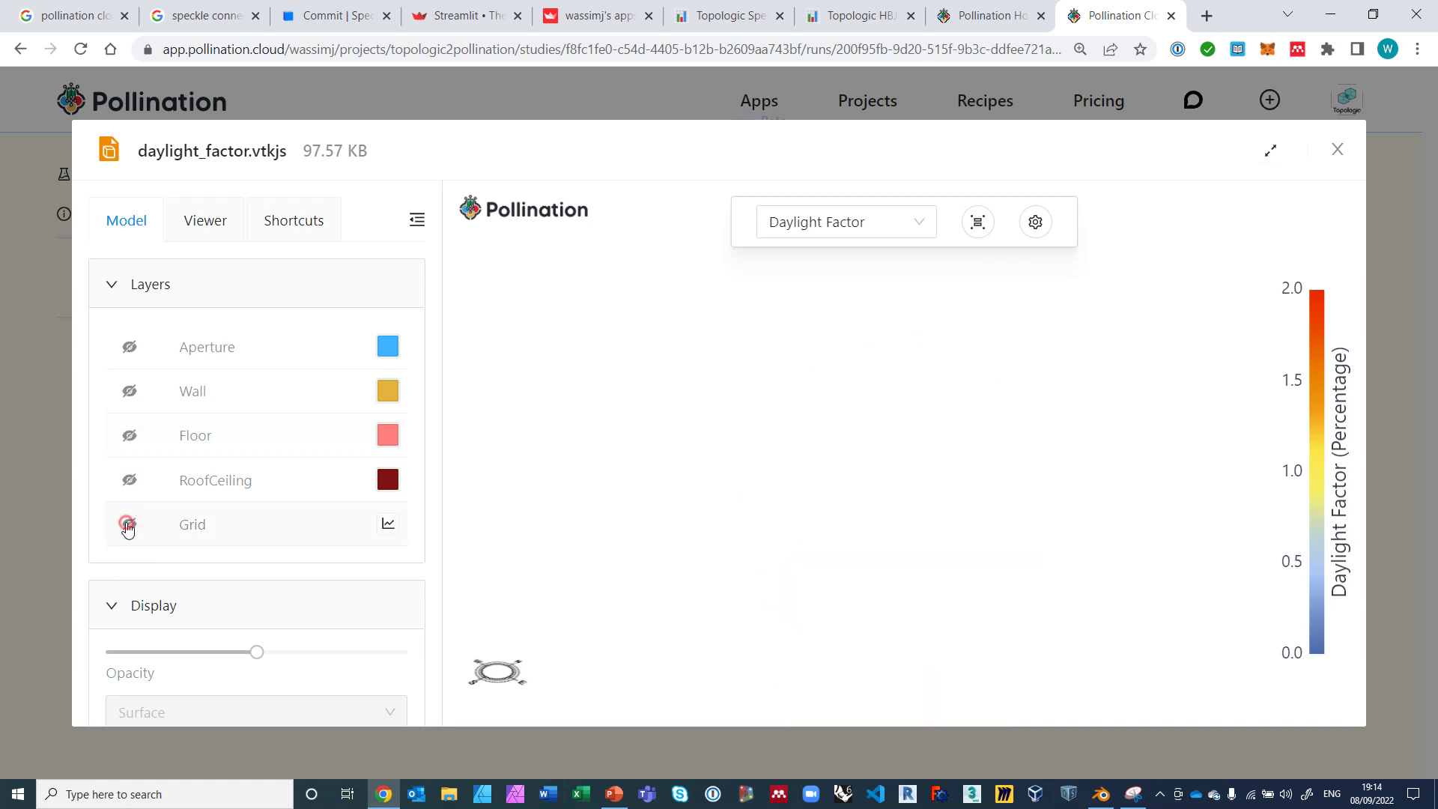
click(128, 525)
drag(829, 604, 823, 633)
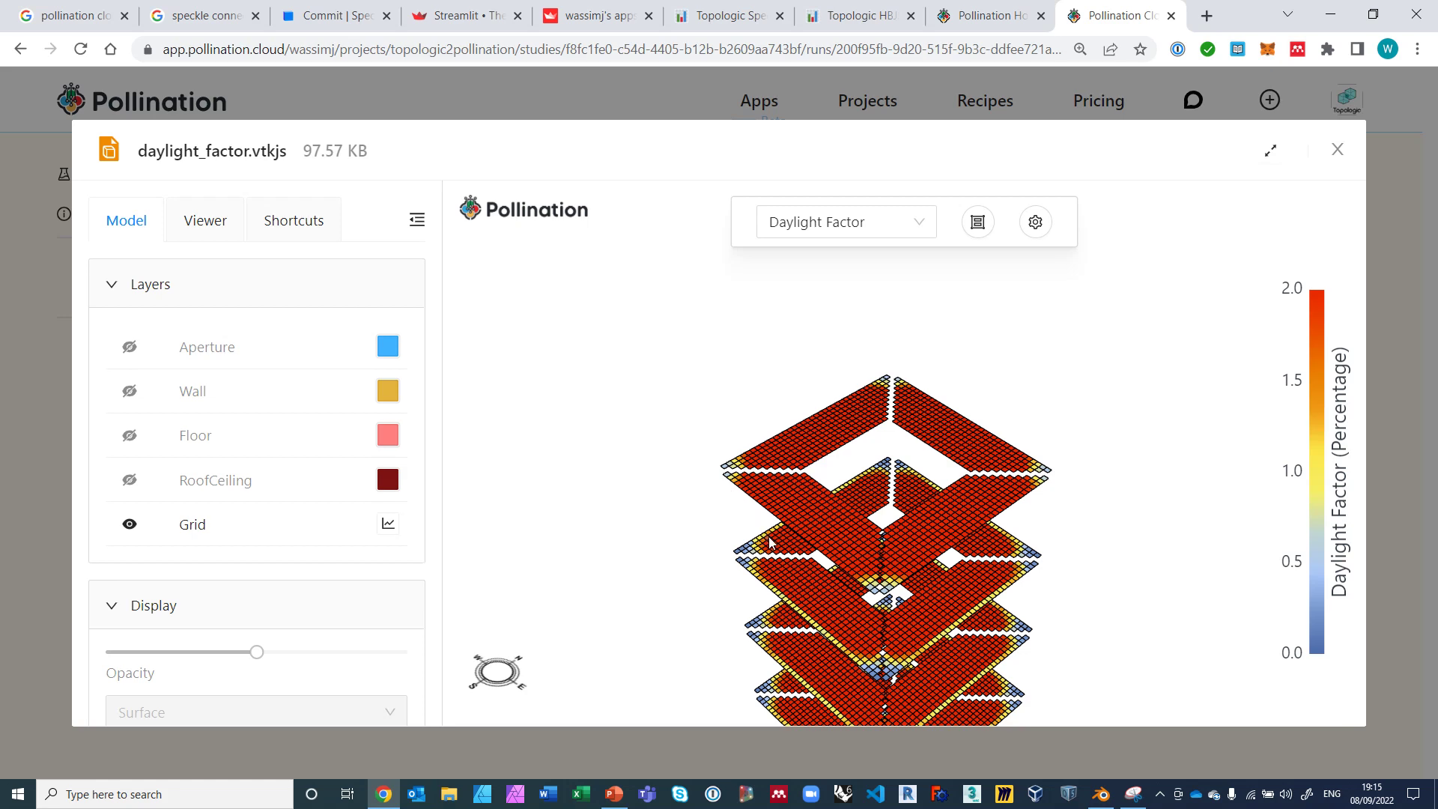
drag(760, 520, 794, 594)
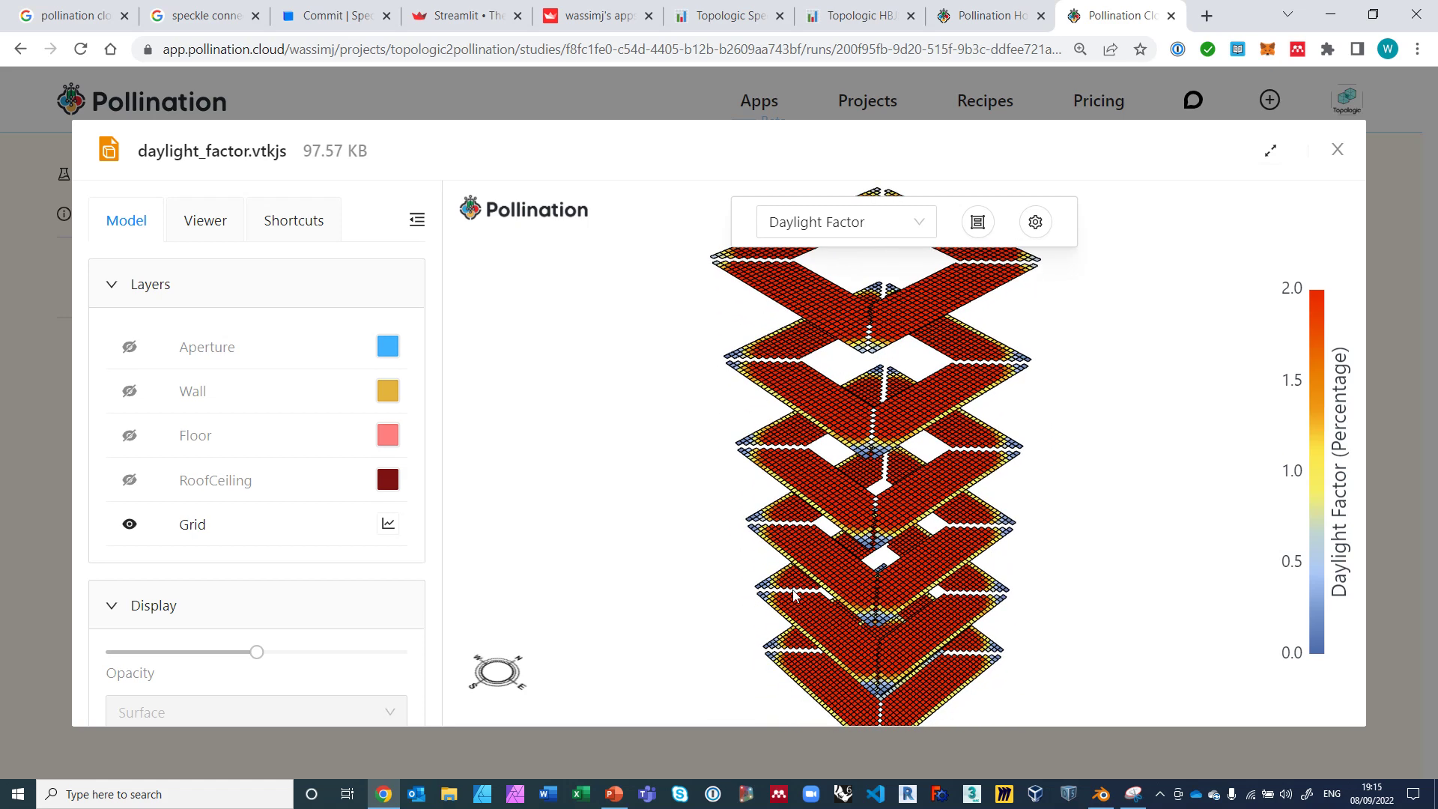